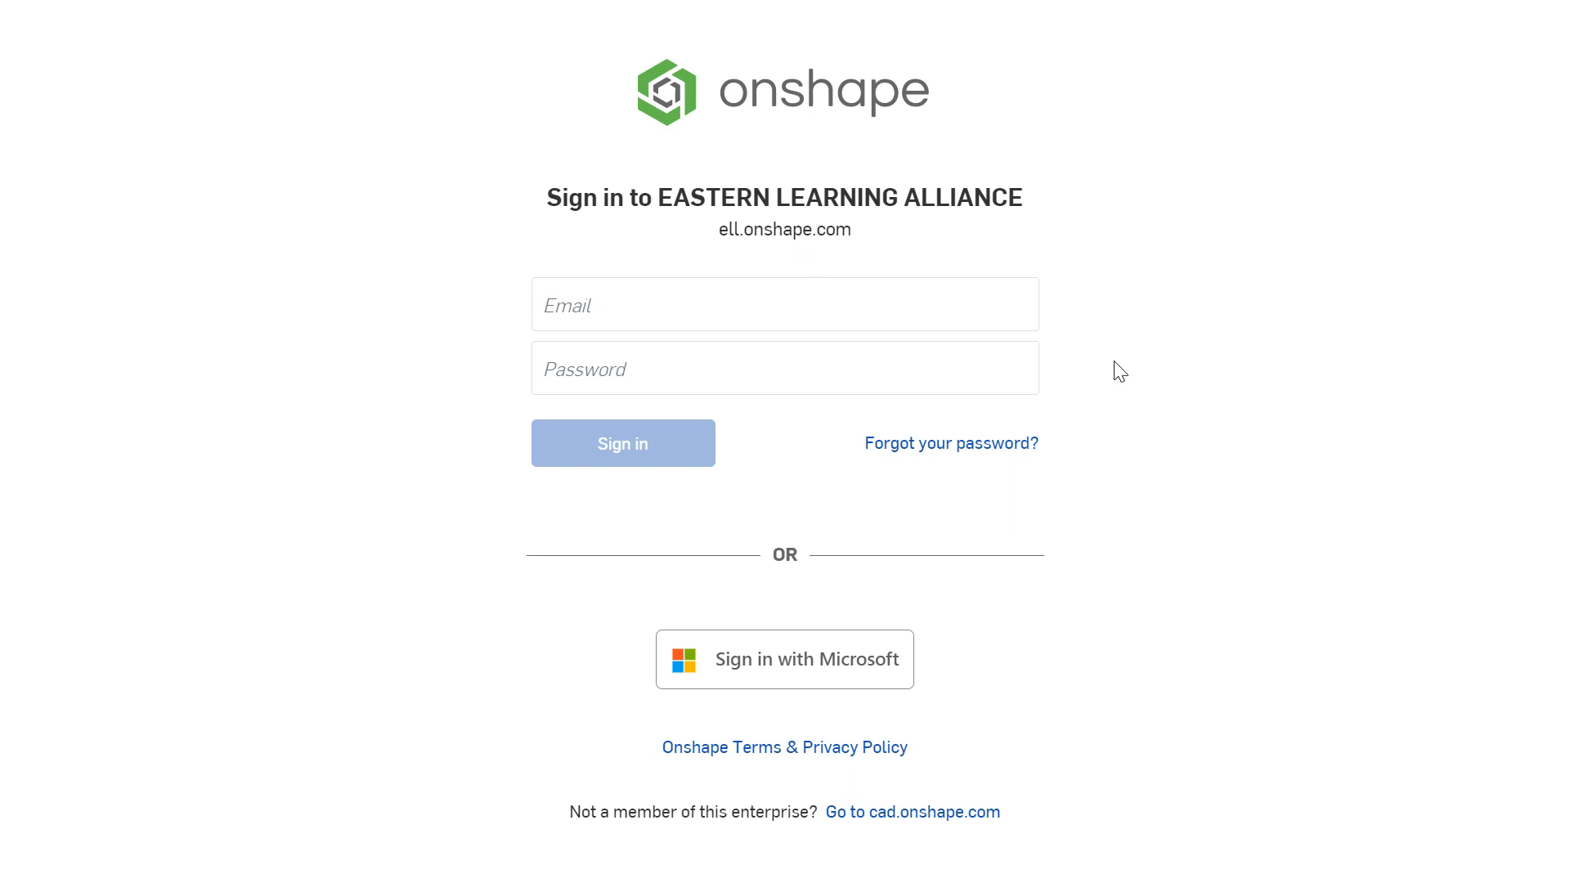
Step: Sign in to the Eastern Learning Alliance Onshape site through Microsoft with the account e-mail and password, and stay signed in
{"action": "key", "text": "F11"}
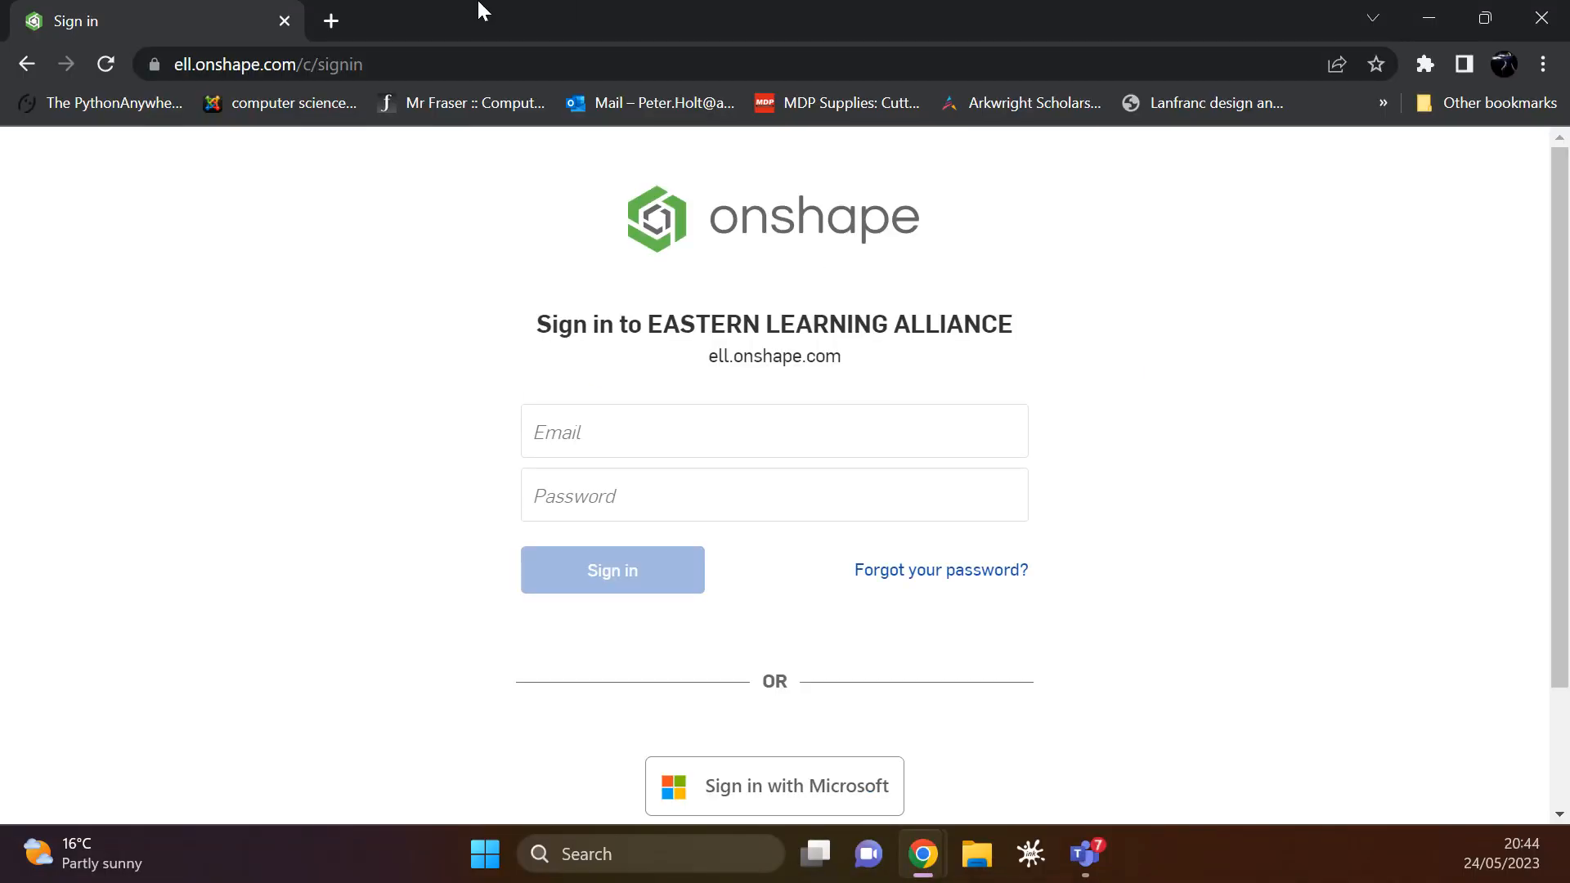
{"action": "left_click_drag", "start_coordinate": [393, 63], "coordinate": [160, 64]}
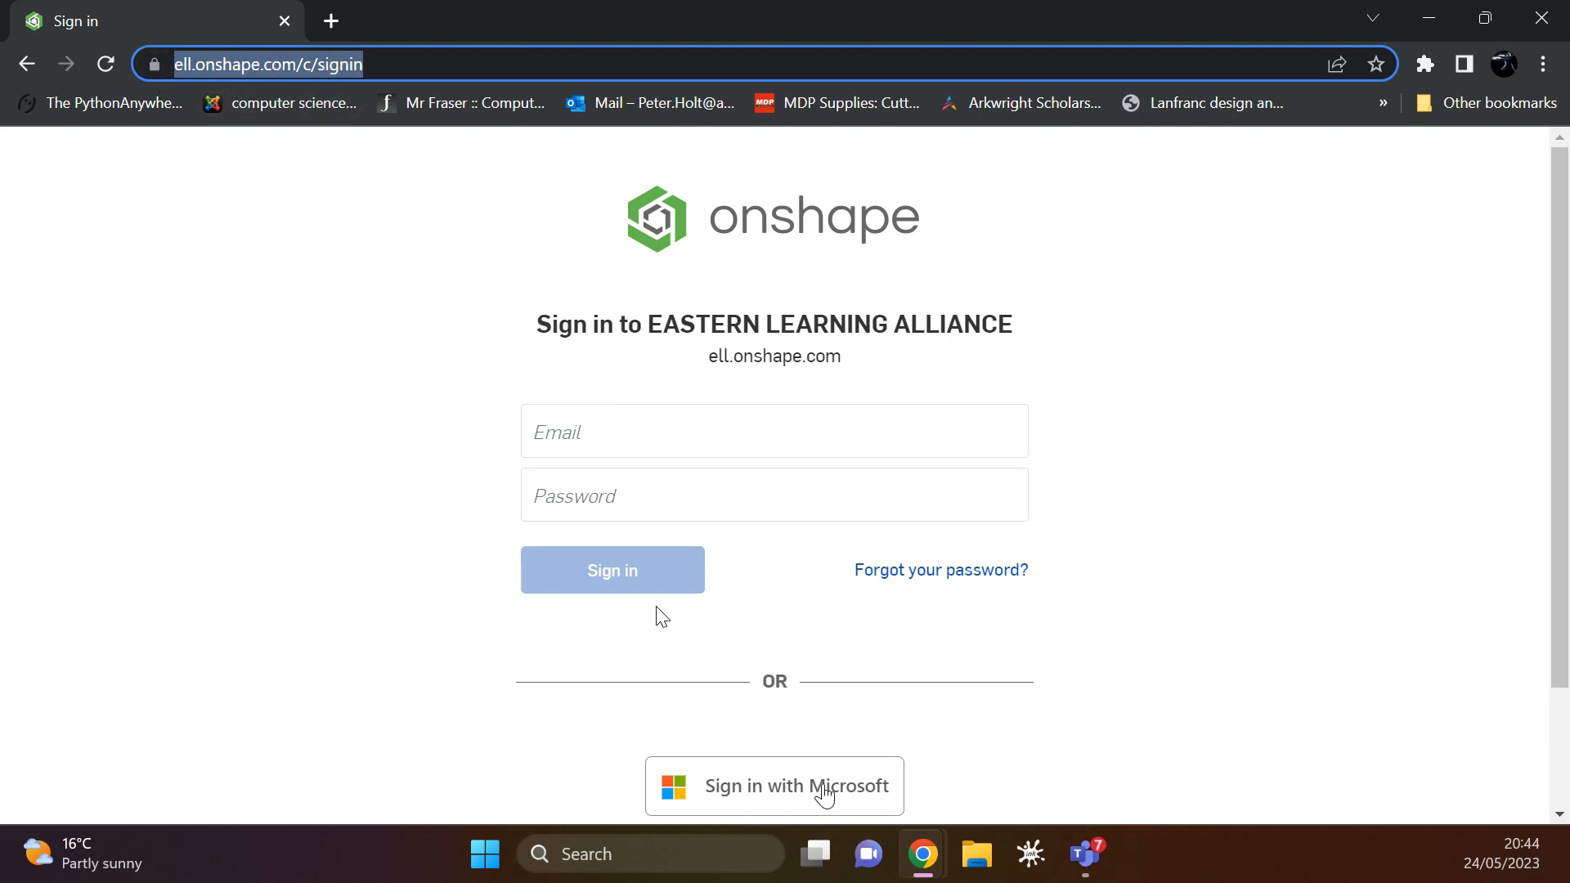
{"action": "left_click", "coordinate": [822, 790]}
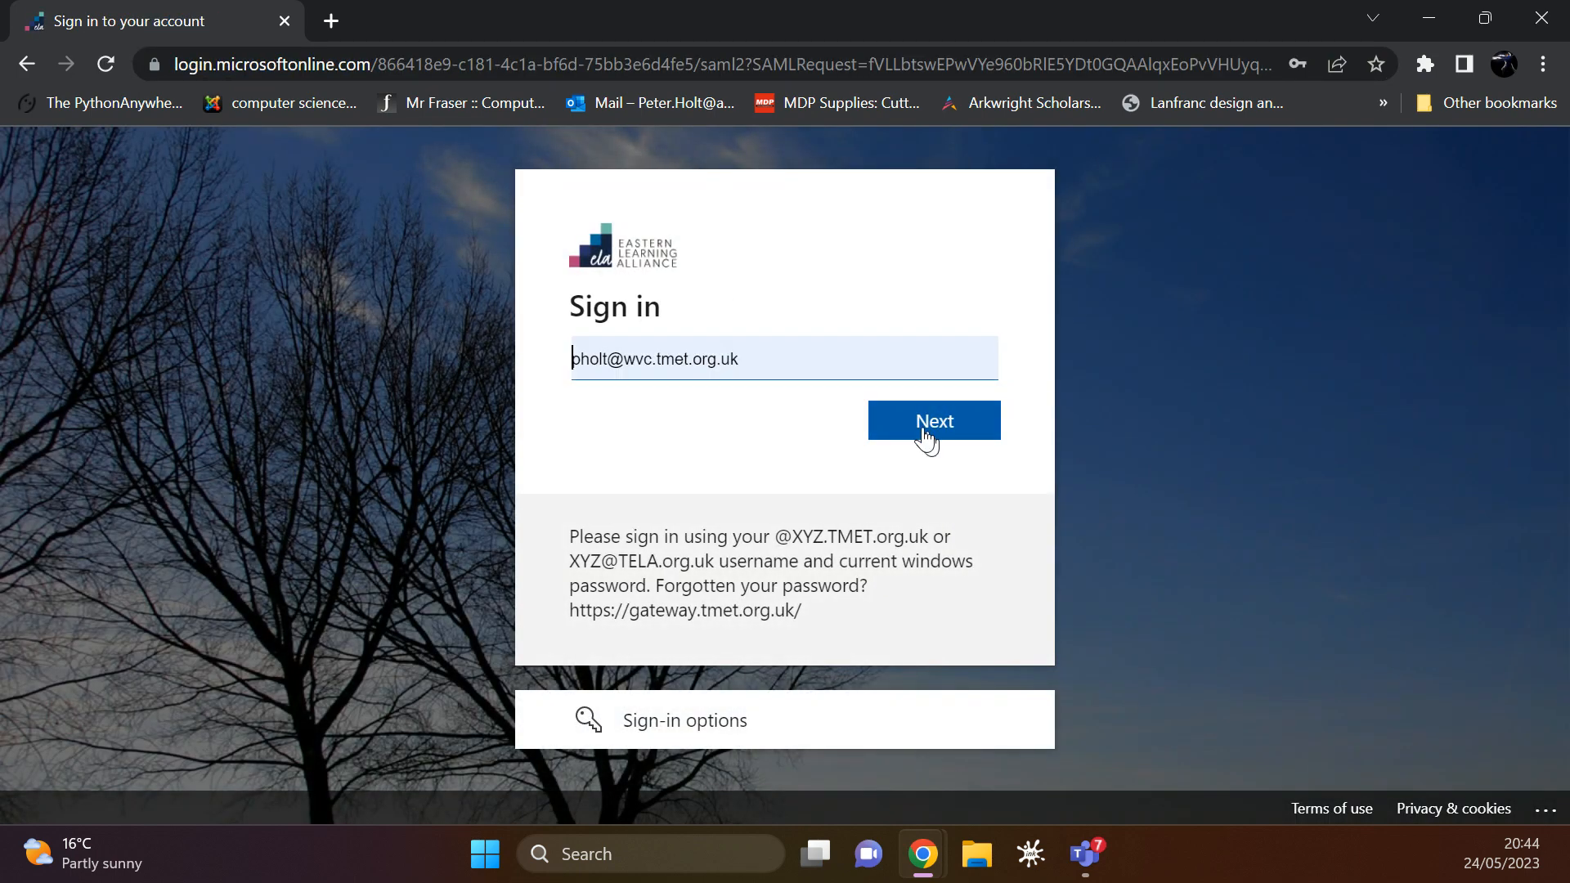
{"action": "left_click", "coordinate": [925, 433]}
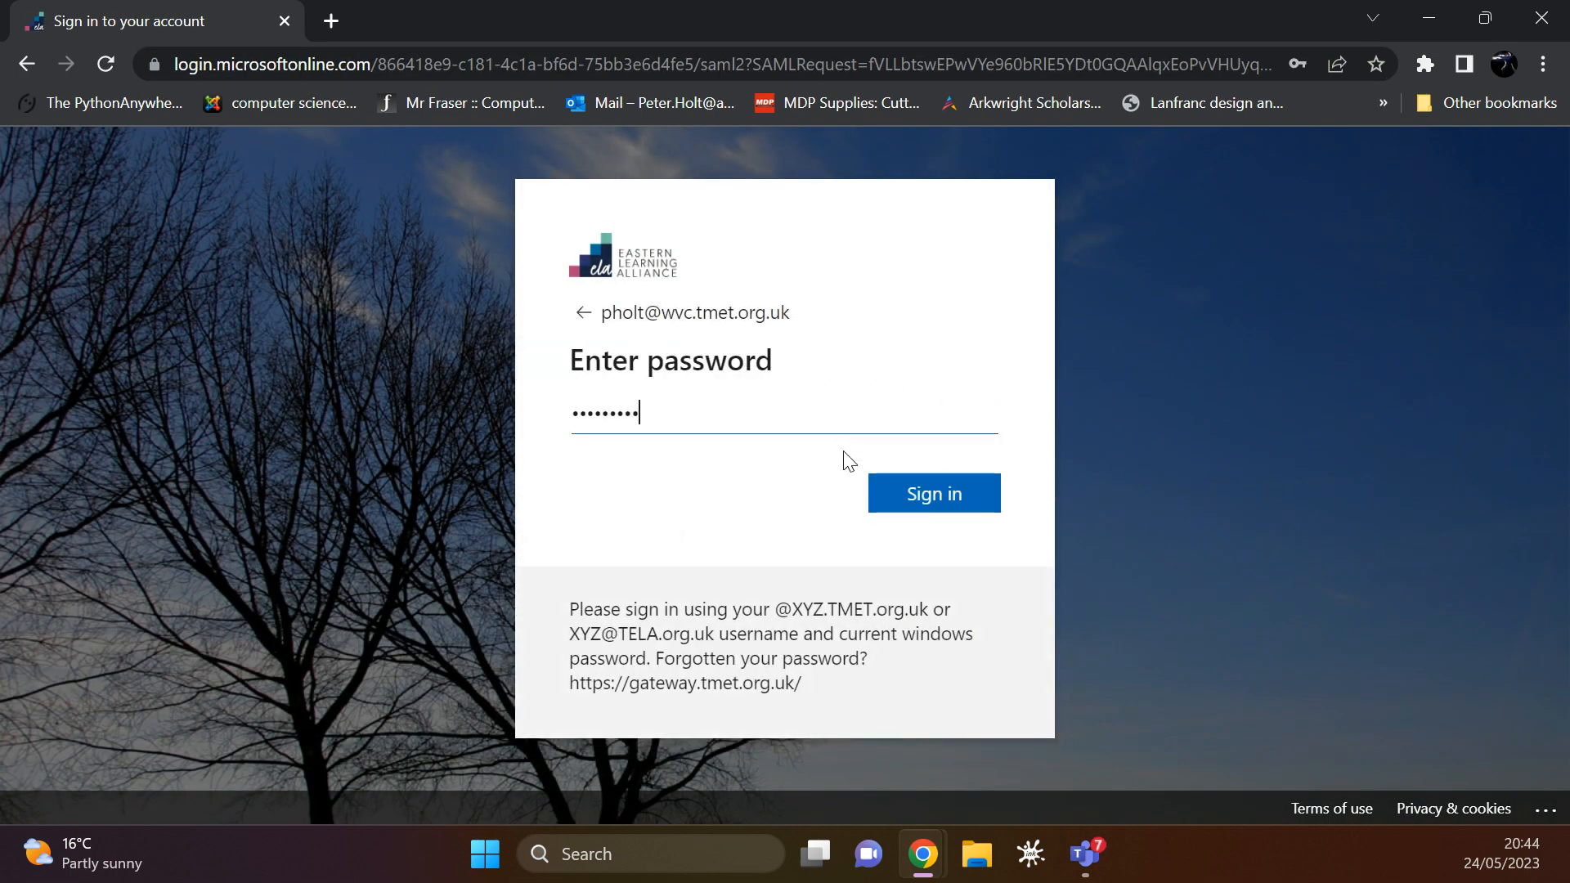
{"action": "key", "text": "Return"}
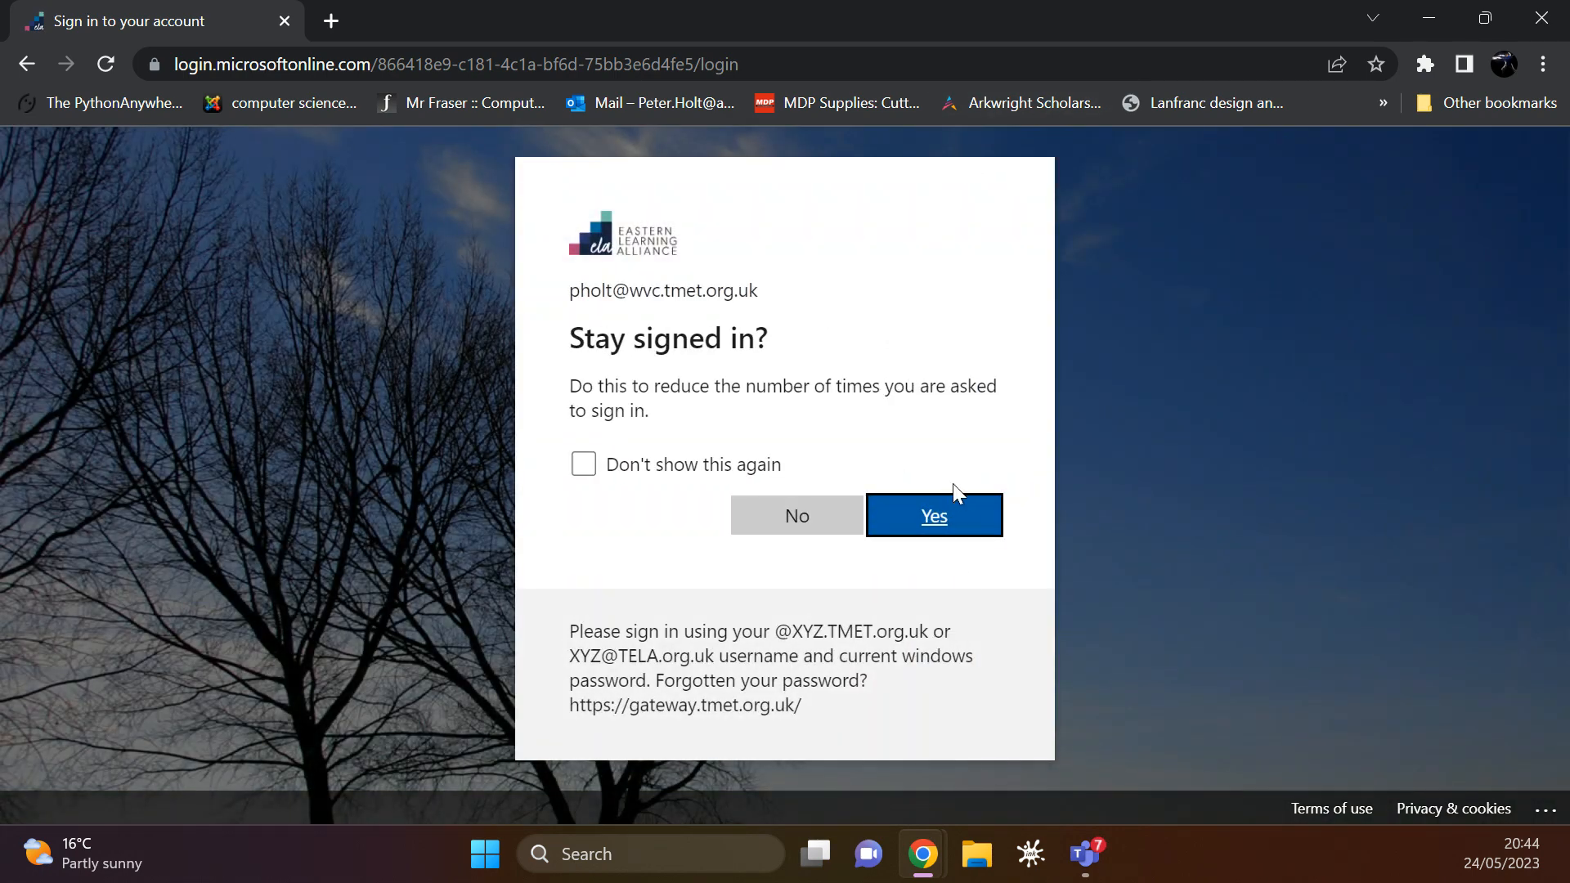
{"action": "left_click", "coordinate": [949, 519]}
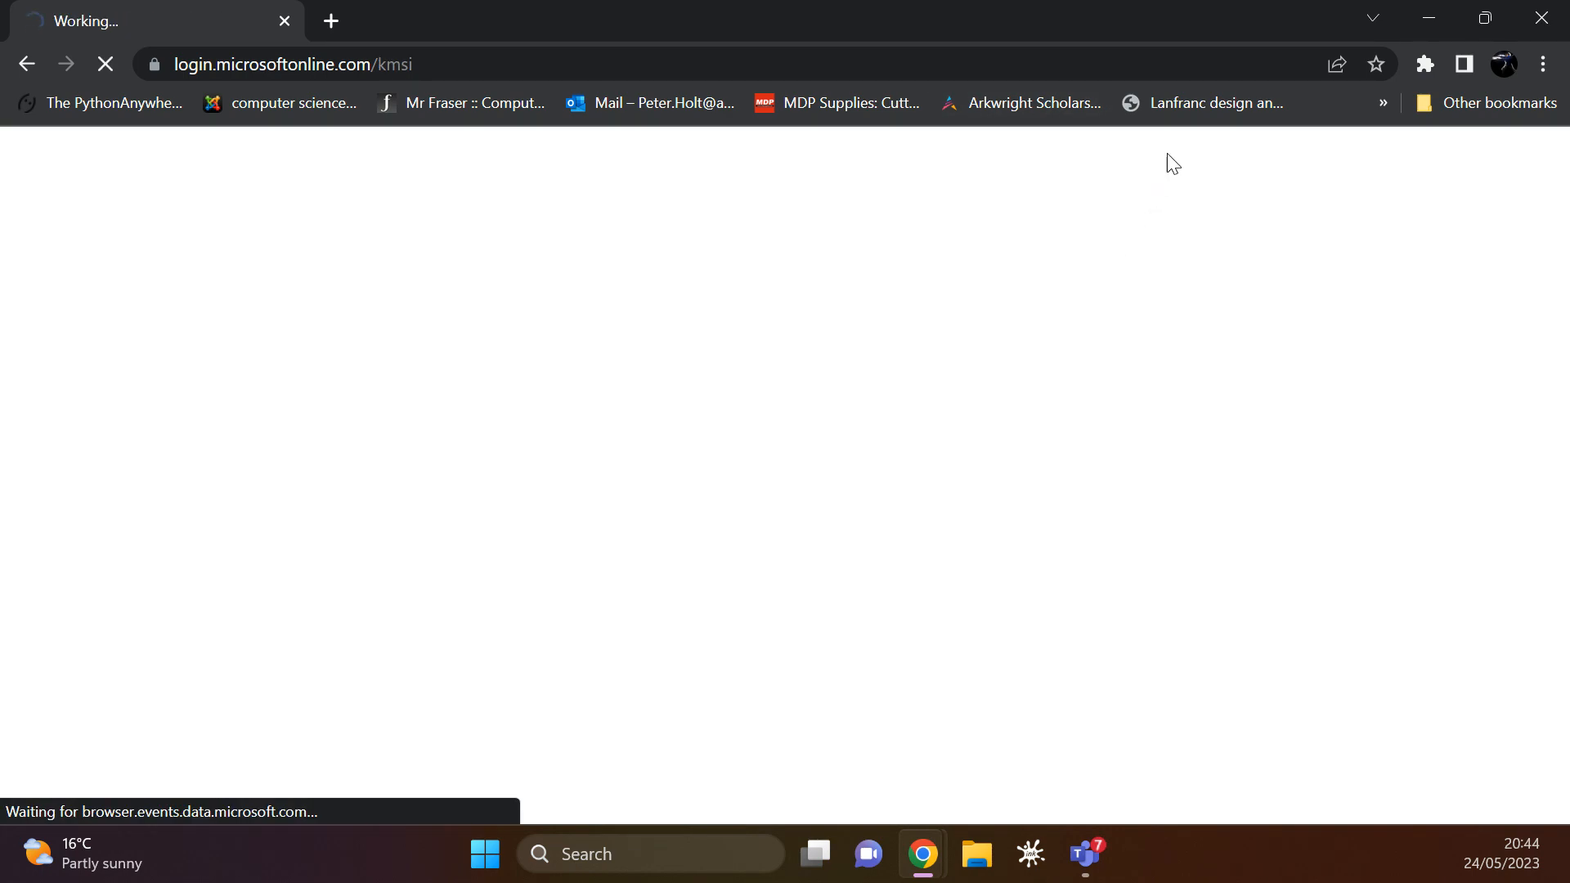
{"action": "key", "text": "F11"}
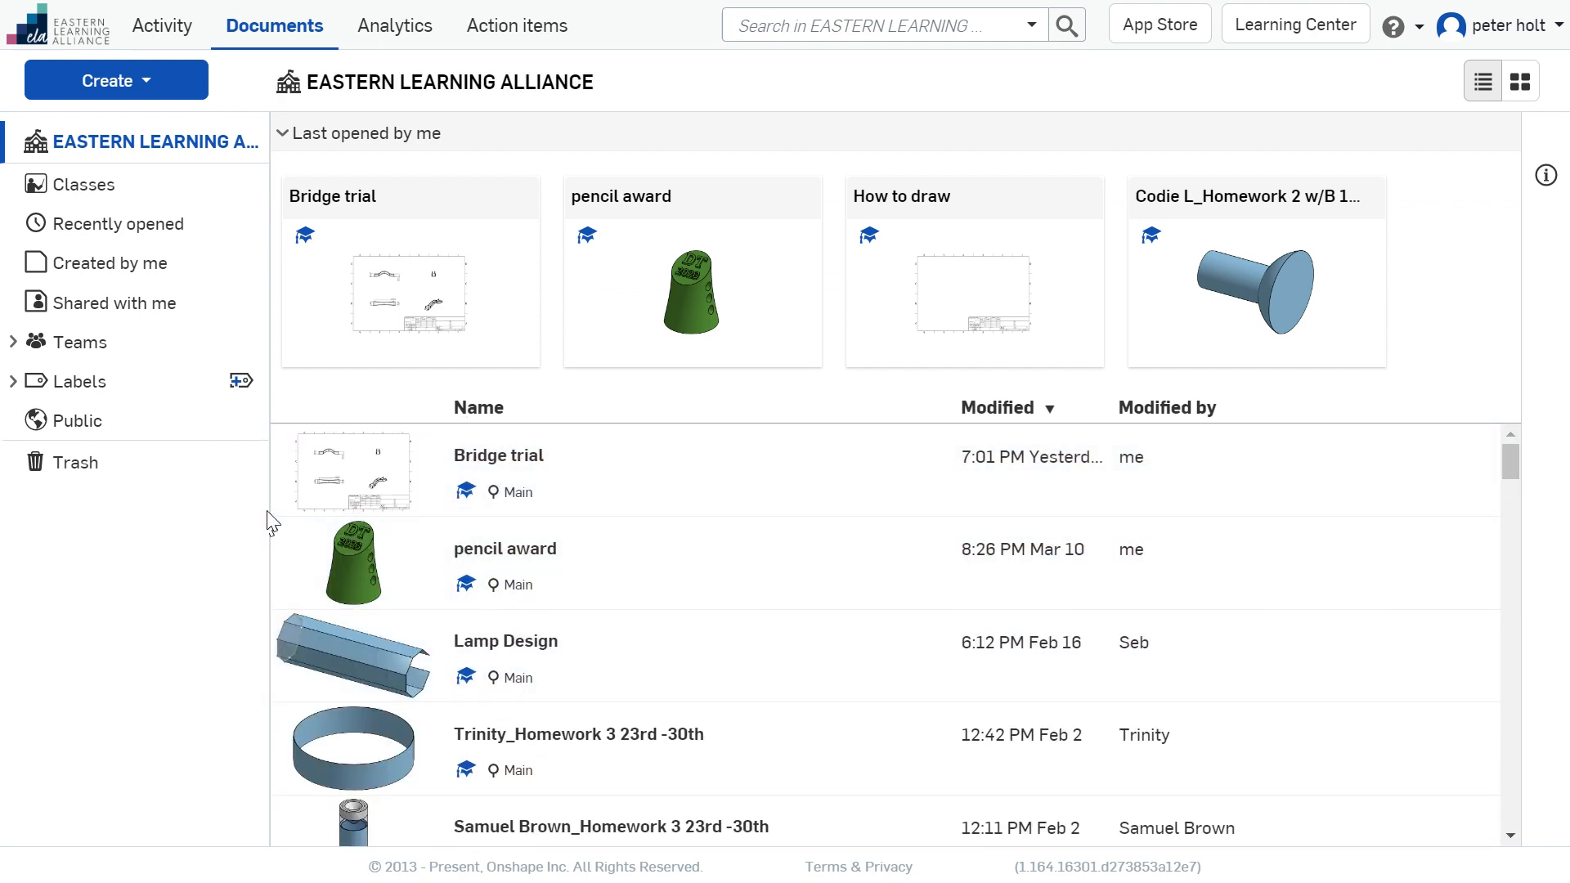
Step: Open the Bridge trial document and view its drawing, Assembly 1 and Part Studio 1
{"action": "left_click", "coordinate": [414, 301]}
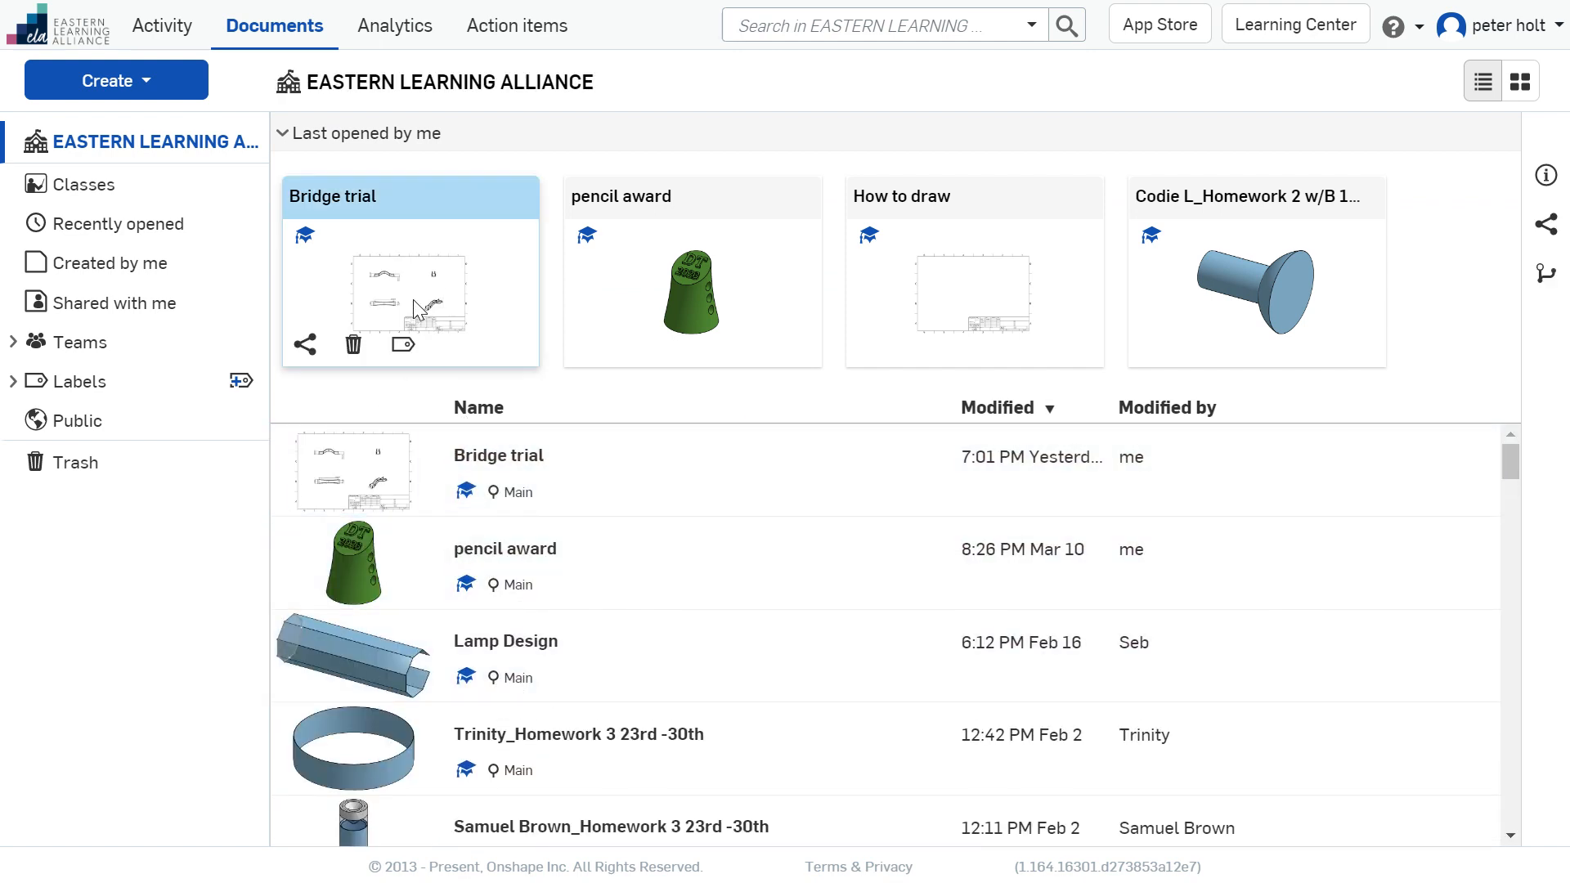
{"action": "double_click", "coordinate": [431, 205]}
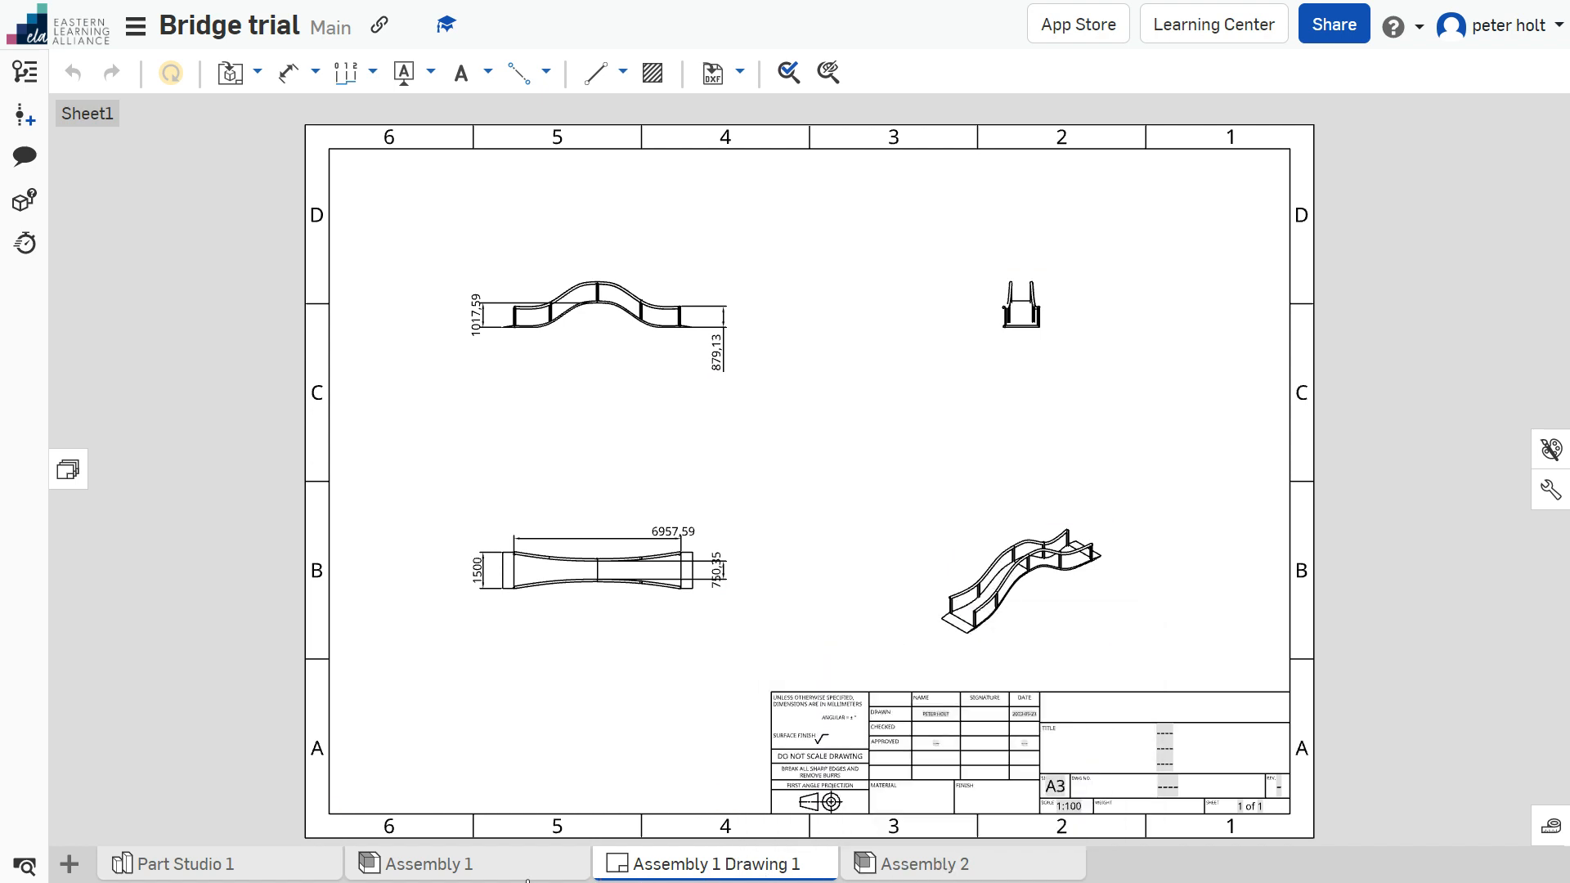
{"action": "left_click", "coordinate": [519, 867]}
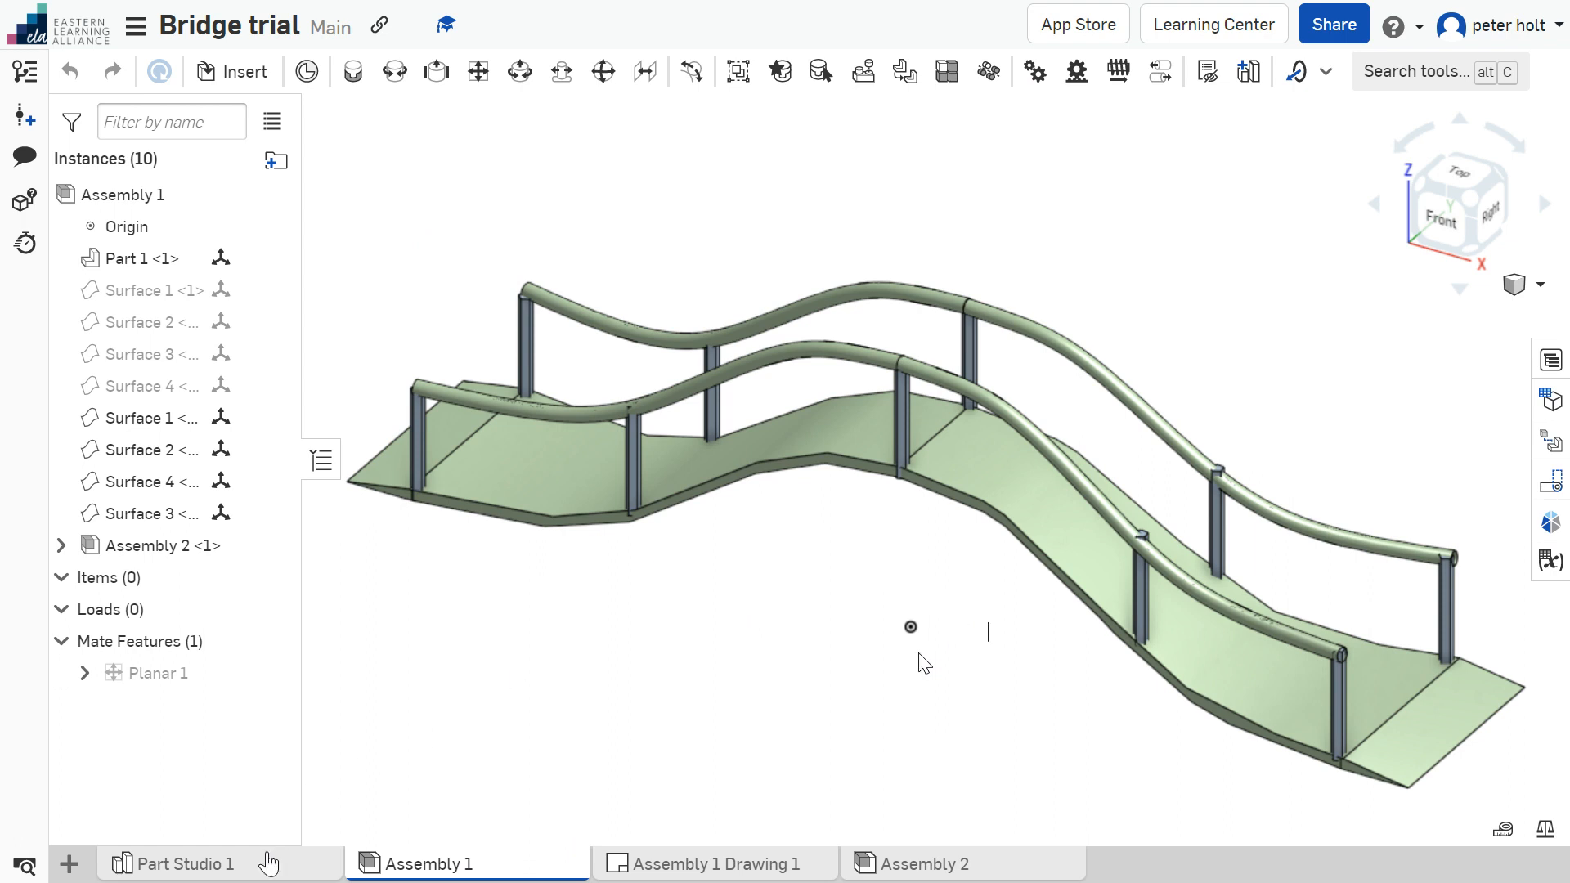
{"action": "left_click", "coordinate": [270, 865]}
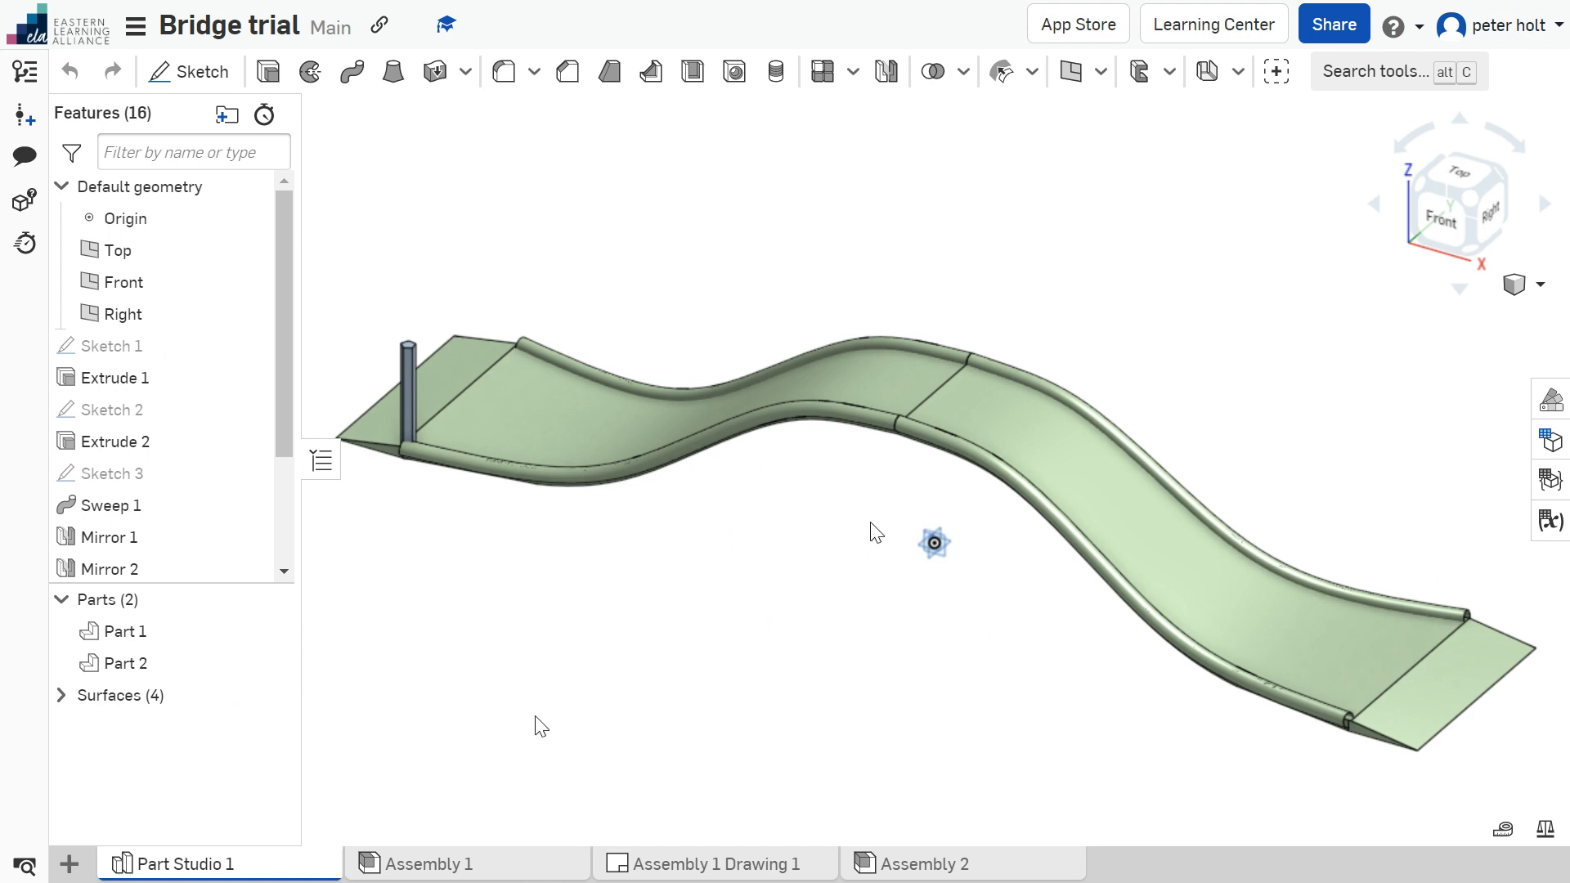
{"action": "mouse_move", "coordinate": [466, 863]}
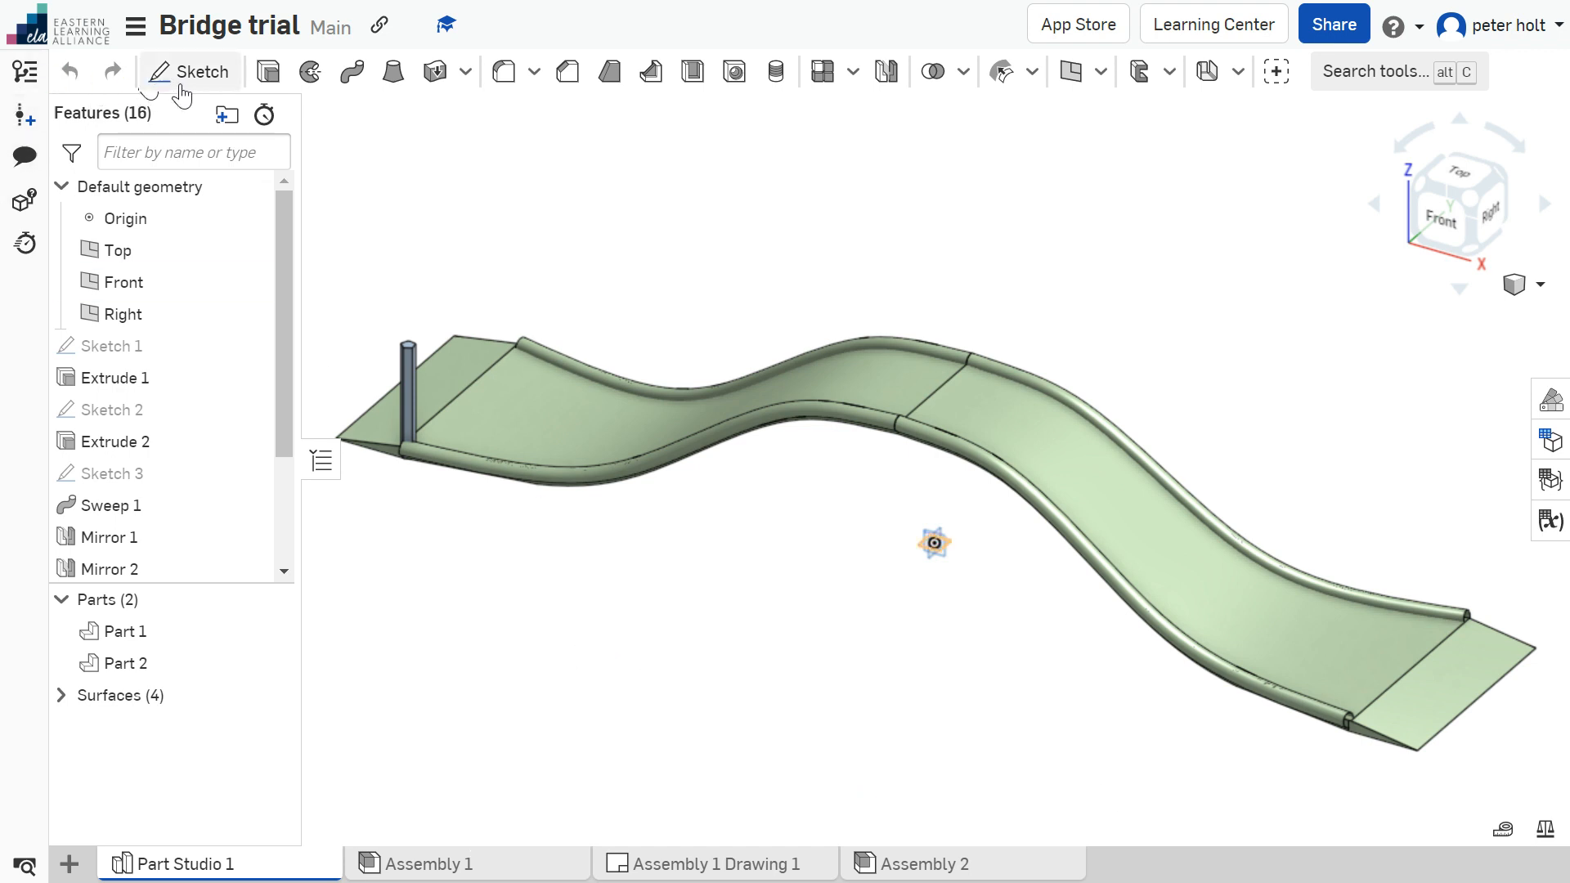
Step: View the versions and history of the Bridge trial document, then close the document
{"action": "left_click", "coordinate": [26, 76]}
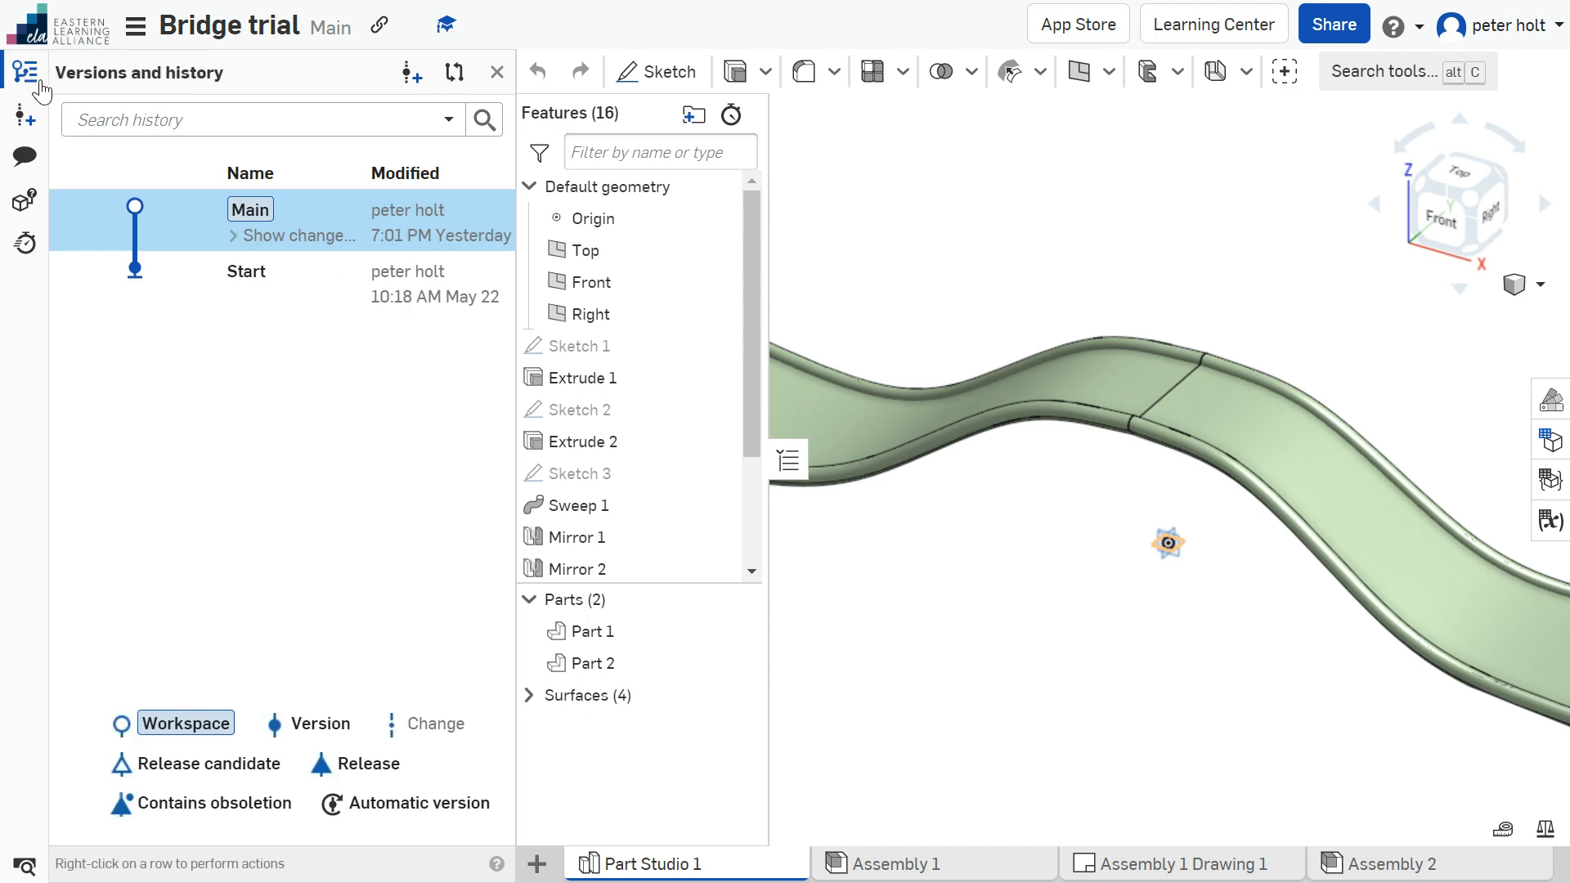
{"action": "left_click", "coordinate": [26, 74]}
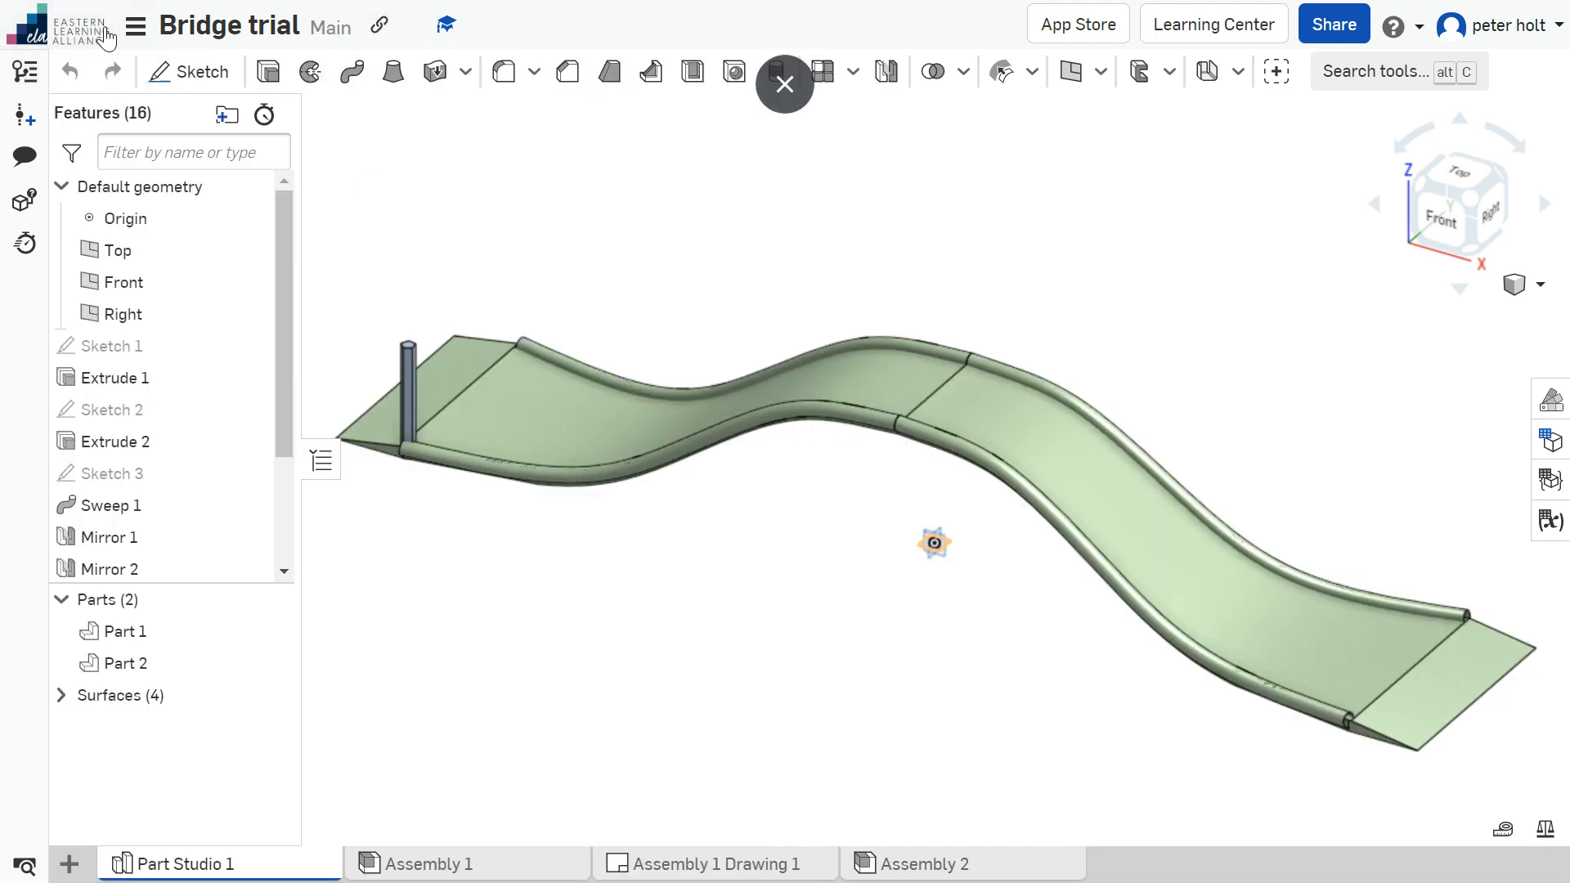
{"action": "left_click", "coordinate": [135, 27]}
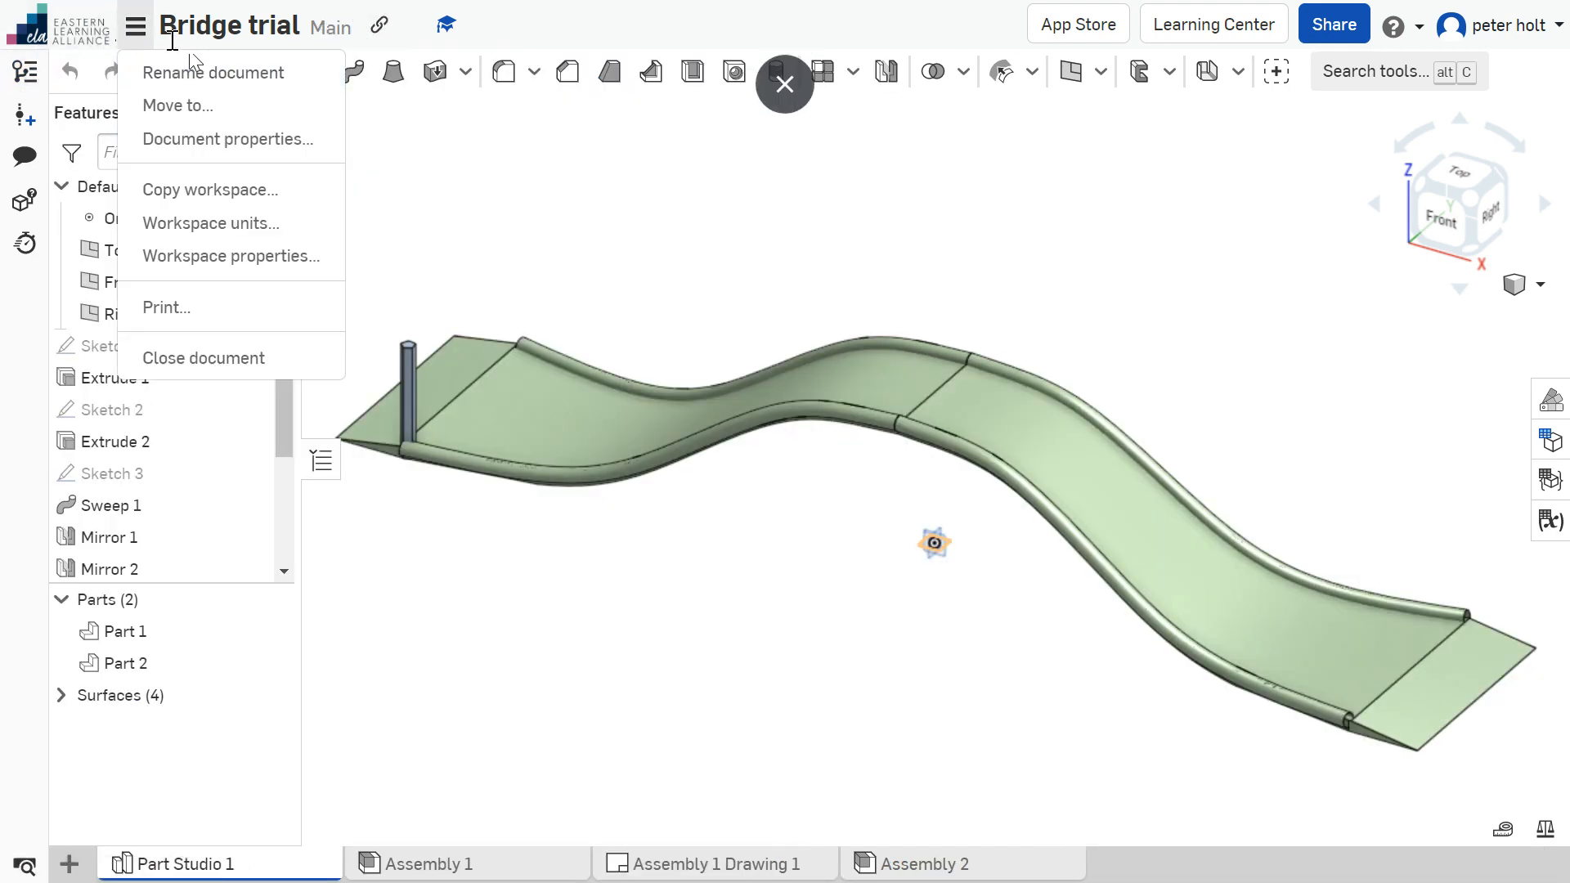
{"action": "left_click", "coordinate": [204, 358]}
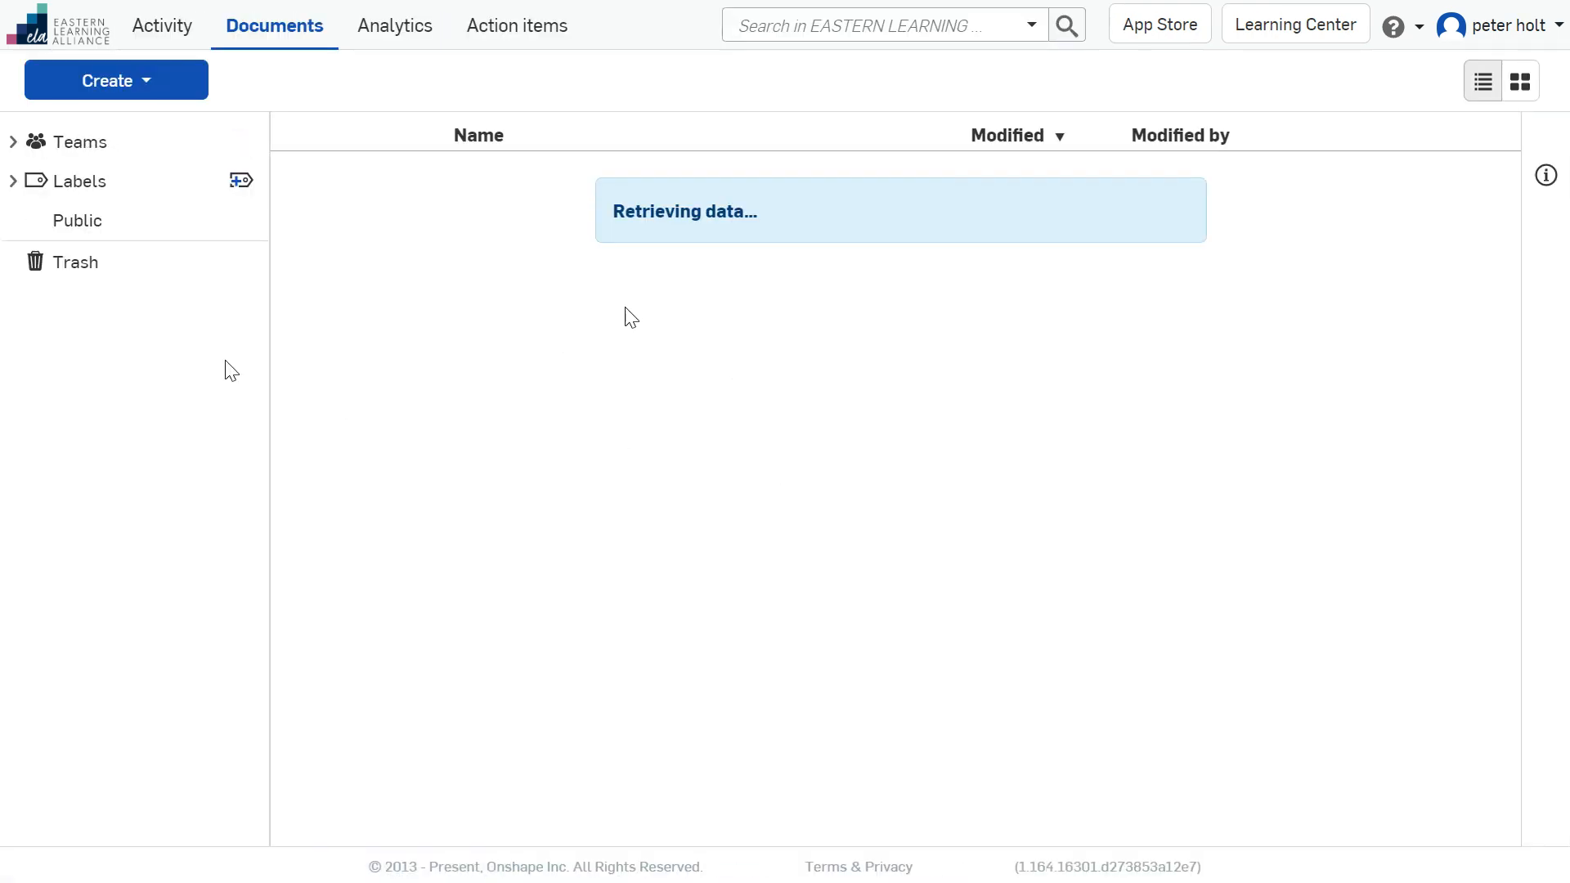
Step: Create a new document named Bridge T1
{"action": "left_click", "coordinate": [131, 86]}
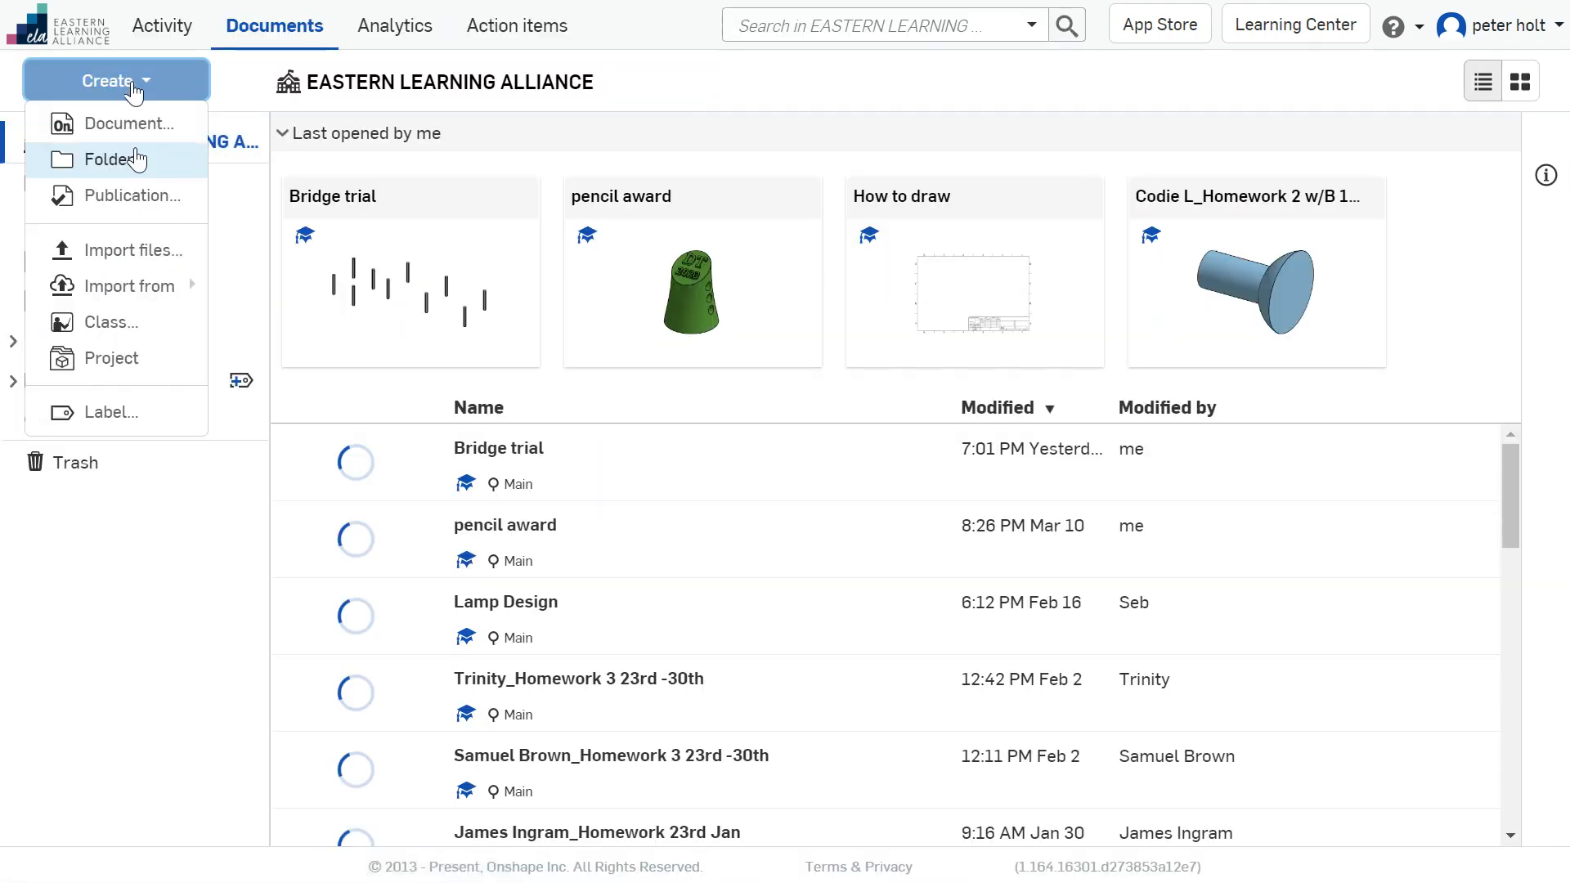
{"action": "left_click", "coordinate": [129, 122]}
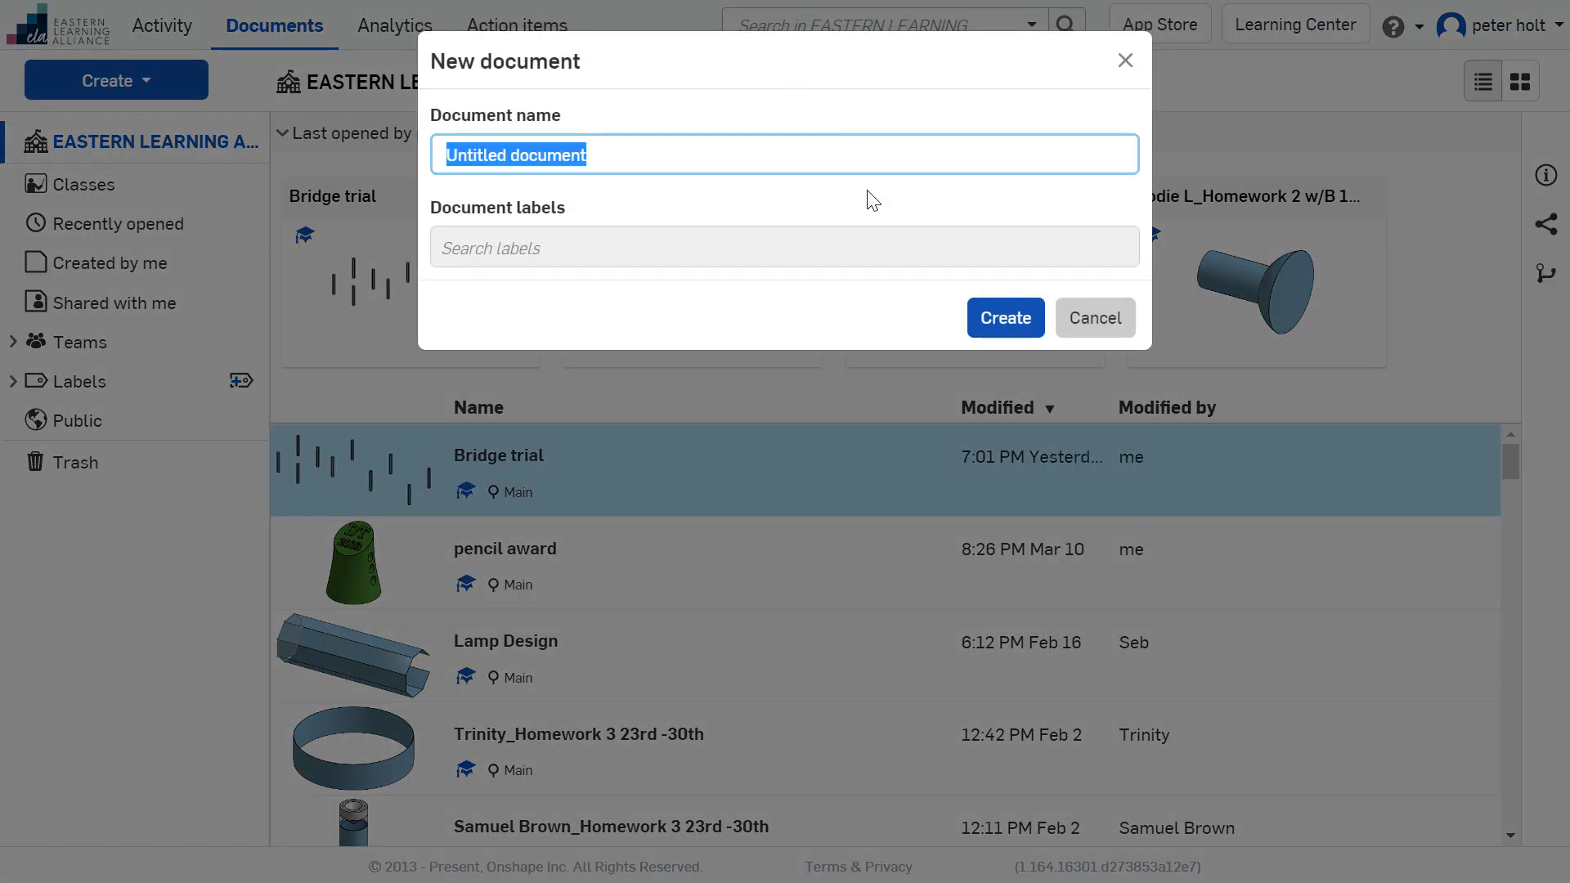
{"action": "type", "text": "Br"}
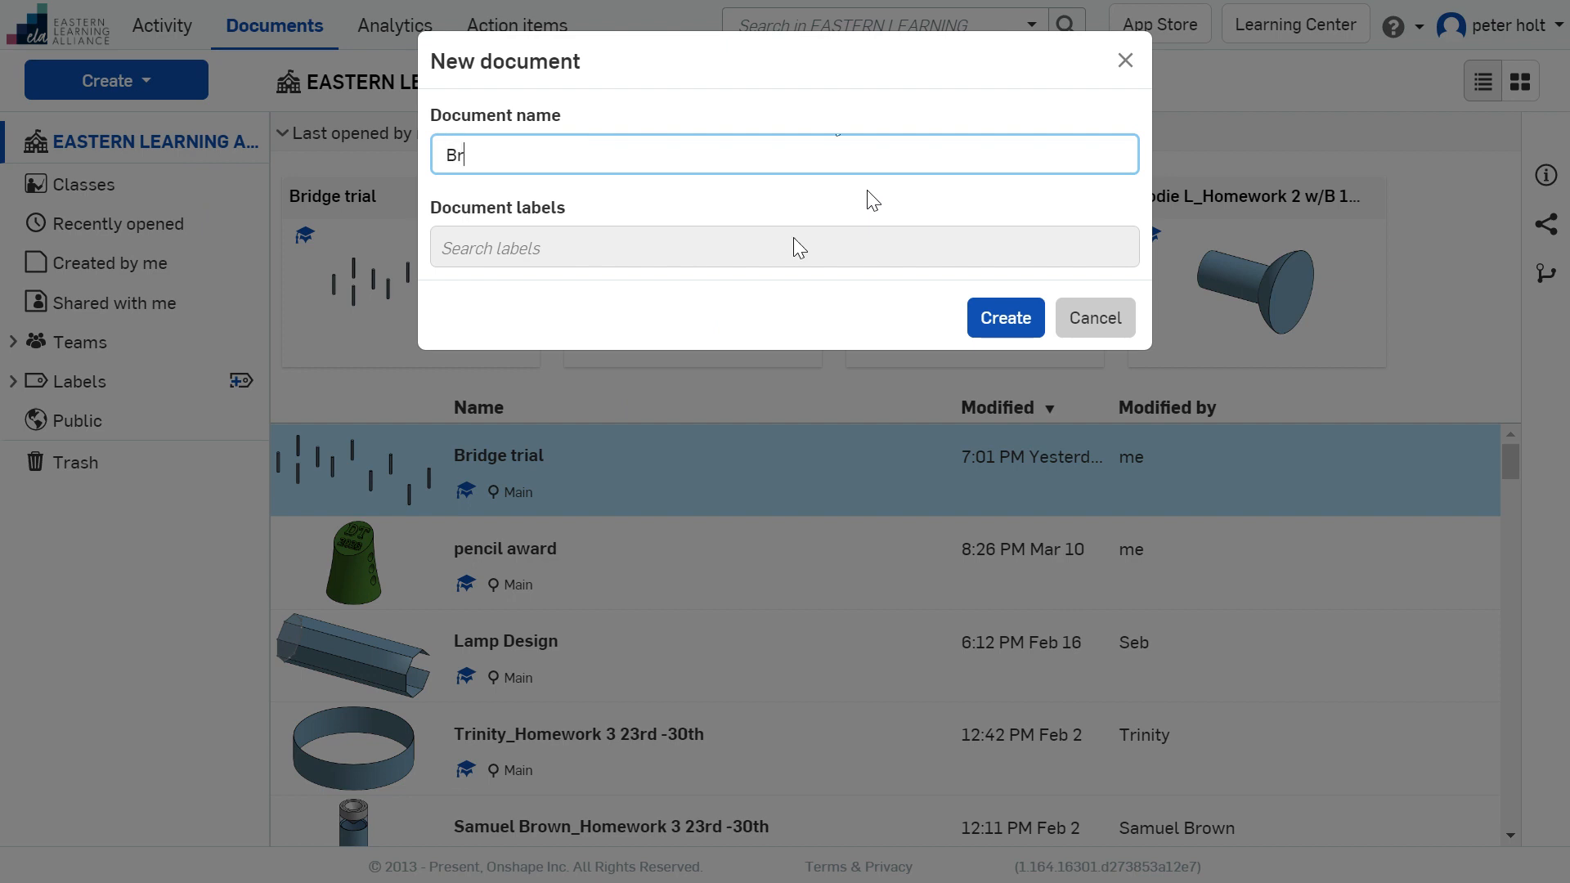
{"action": "type", "text": "idge T1"}
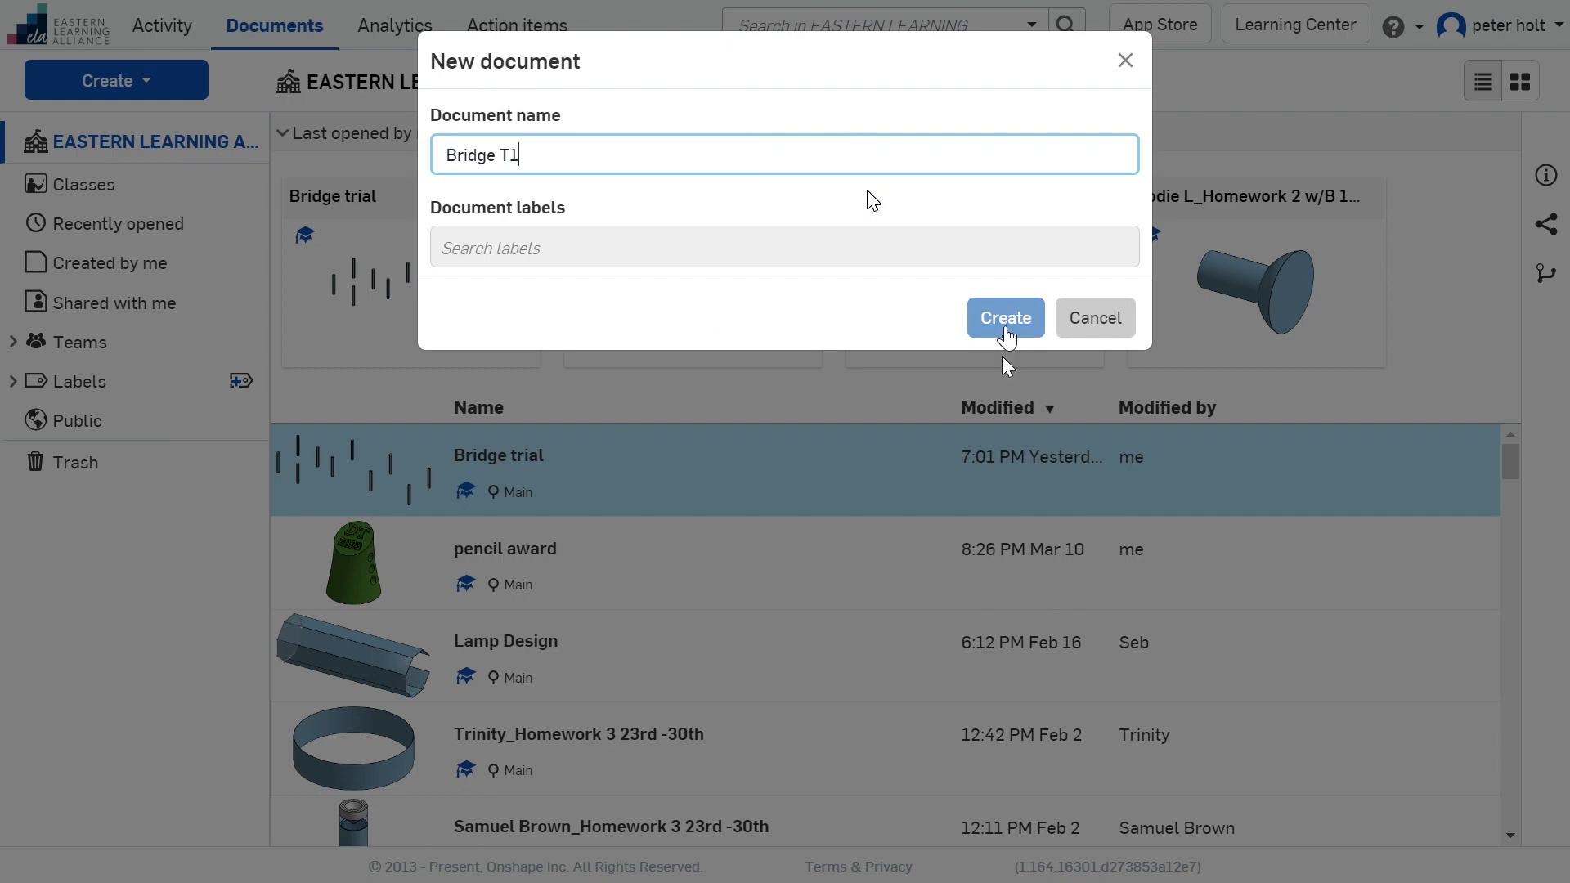
{"action": "left_click", "coordinate": [1007, 331]}
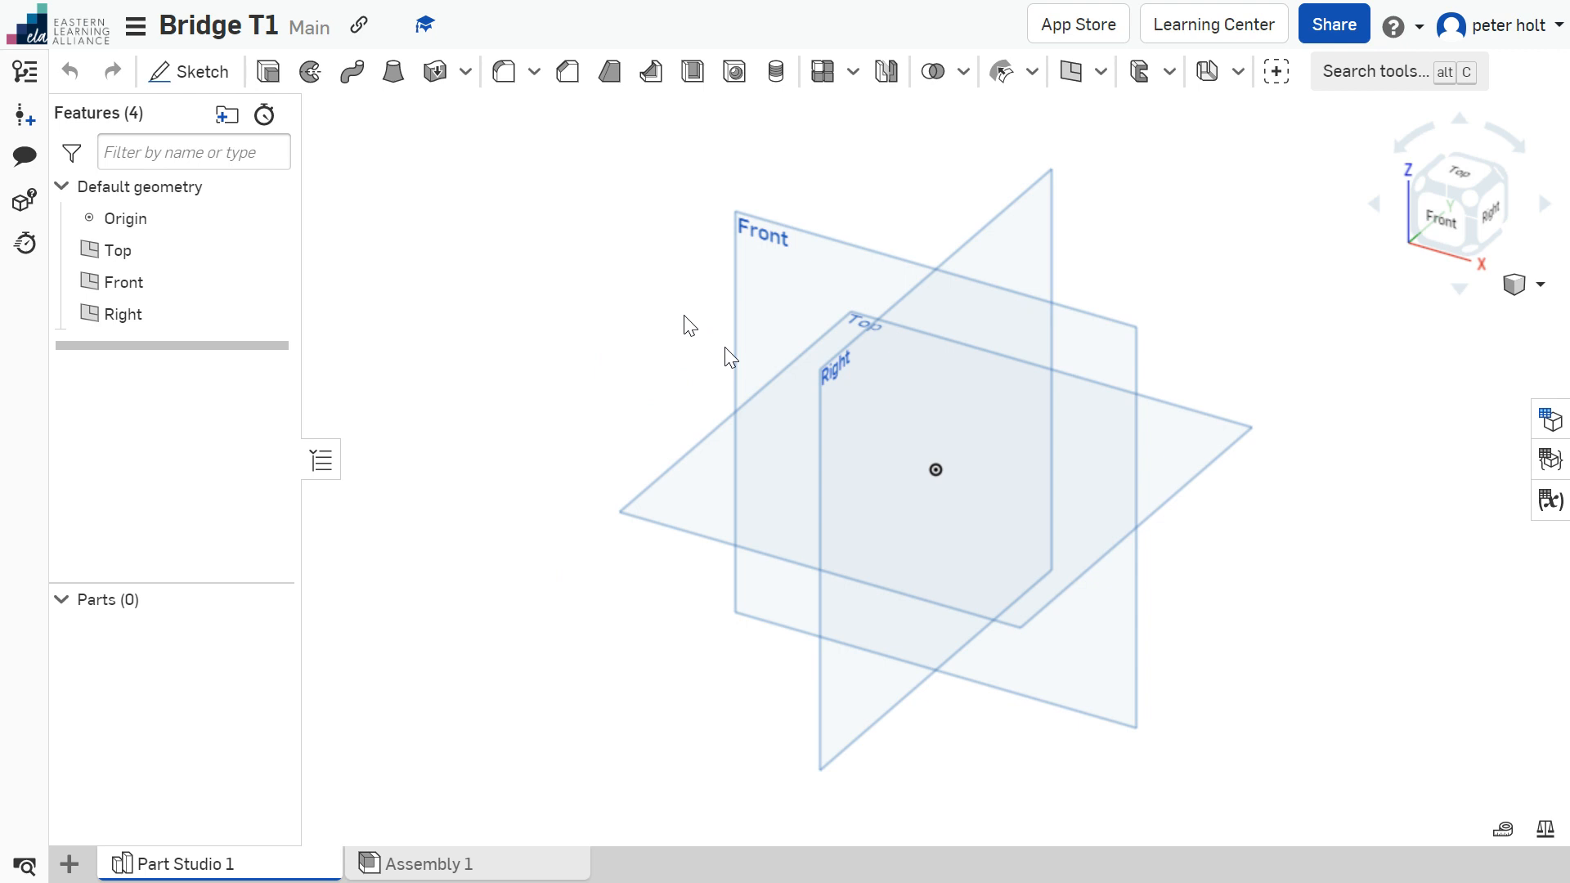
Step: Set the workspace's default length unit to Meter and its linear acceleration unit to Meter per second squared
{"action": "left_click", "coordinate": [25, 71]}
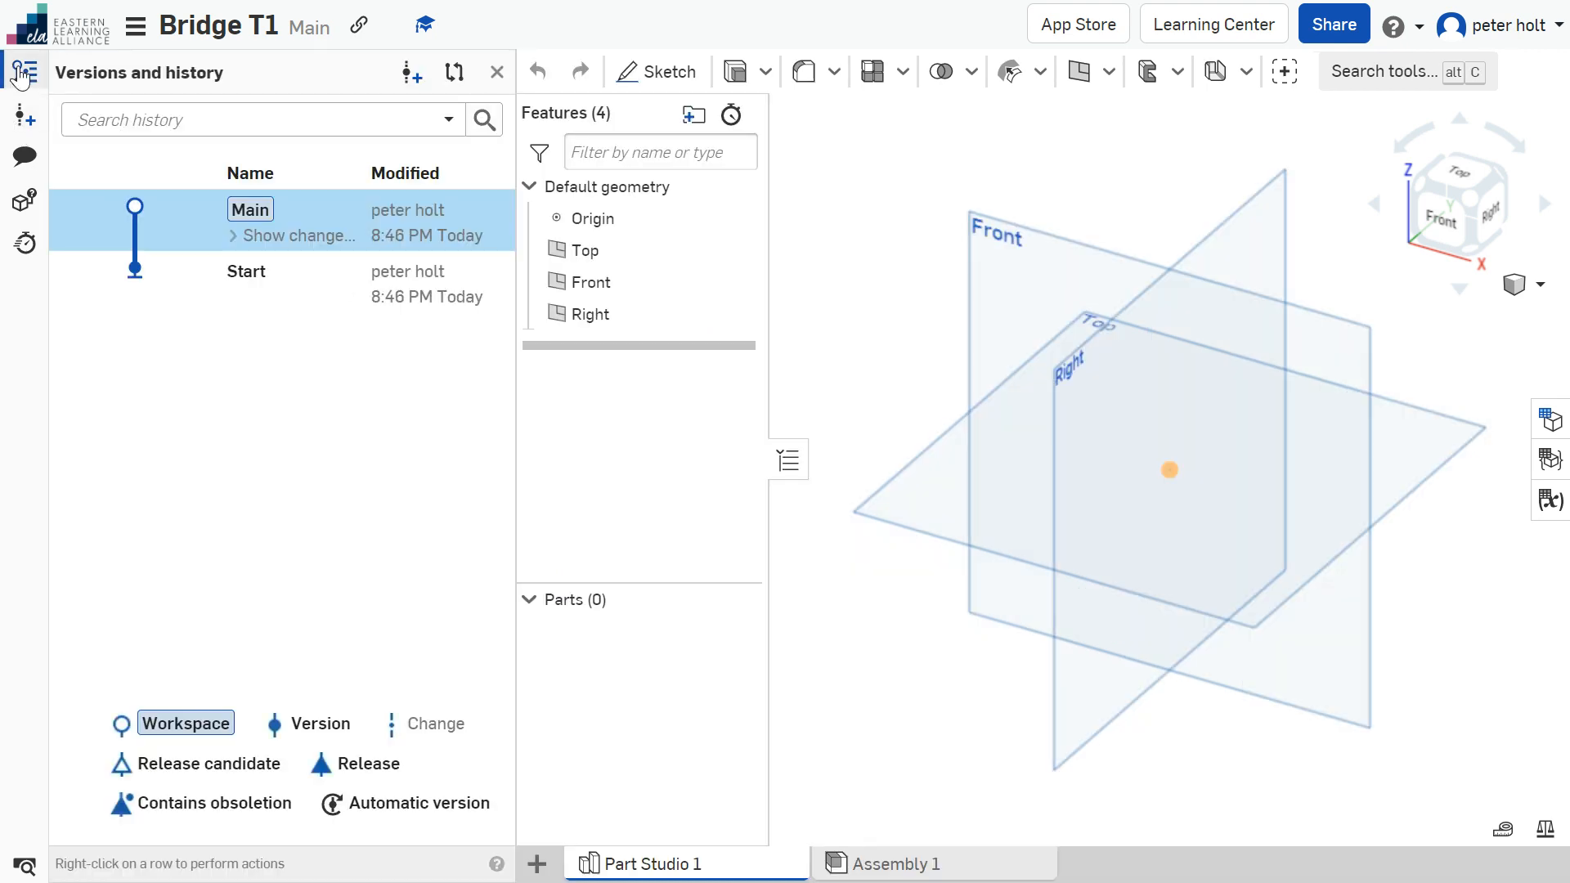
{"action": "left_click", "coordinate": [136, 32]}
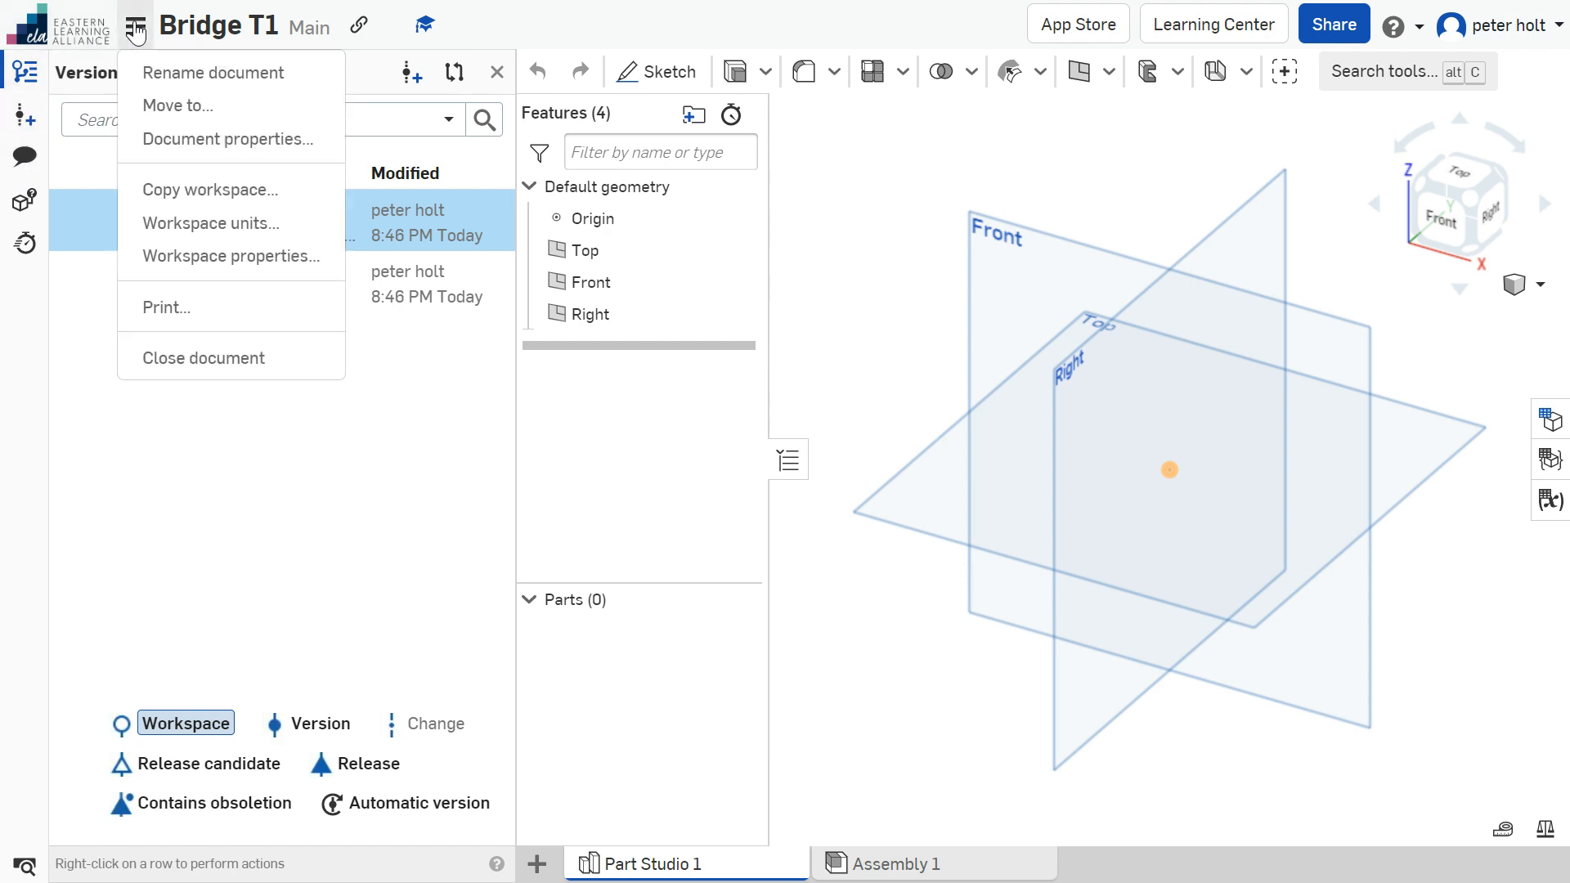
{"action": "left_click", "coordinate": [287, 232]}
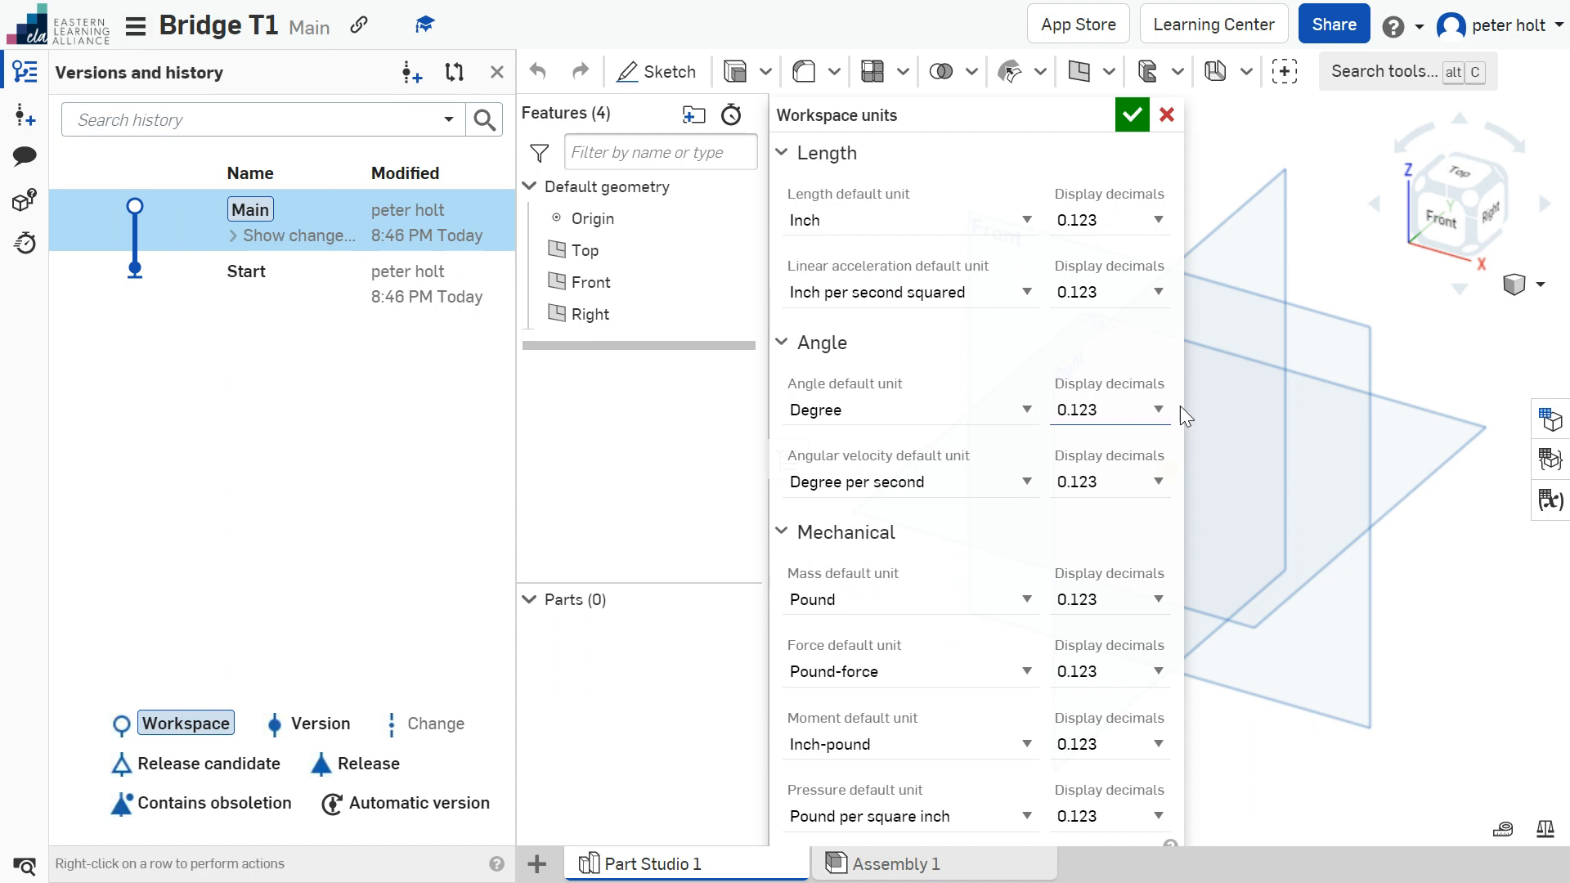
{"action": "left_click", "coordinate": [863, 223]}
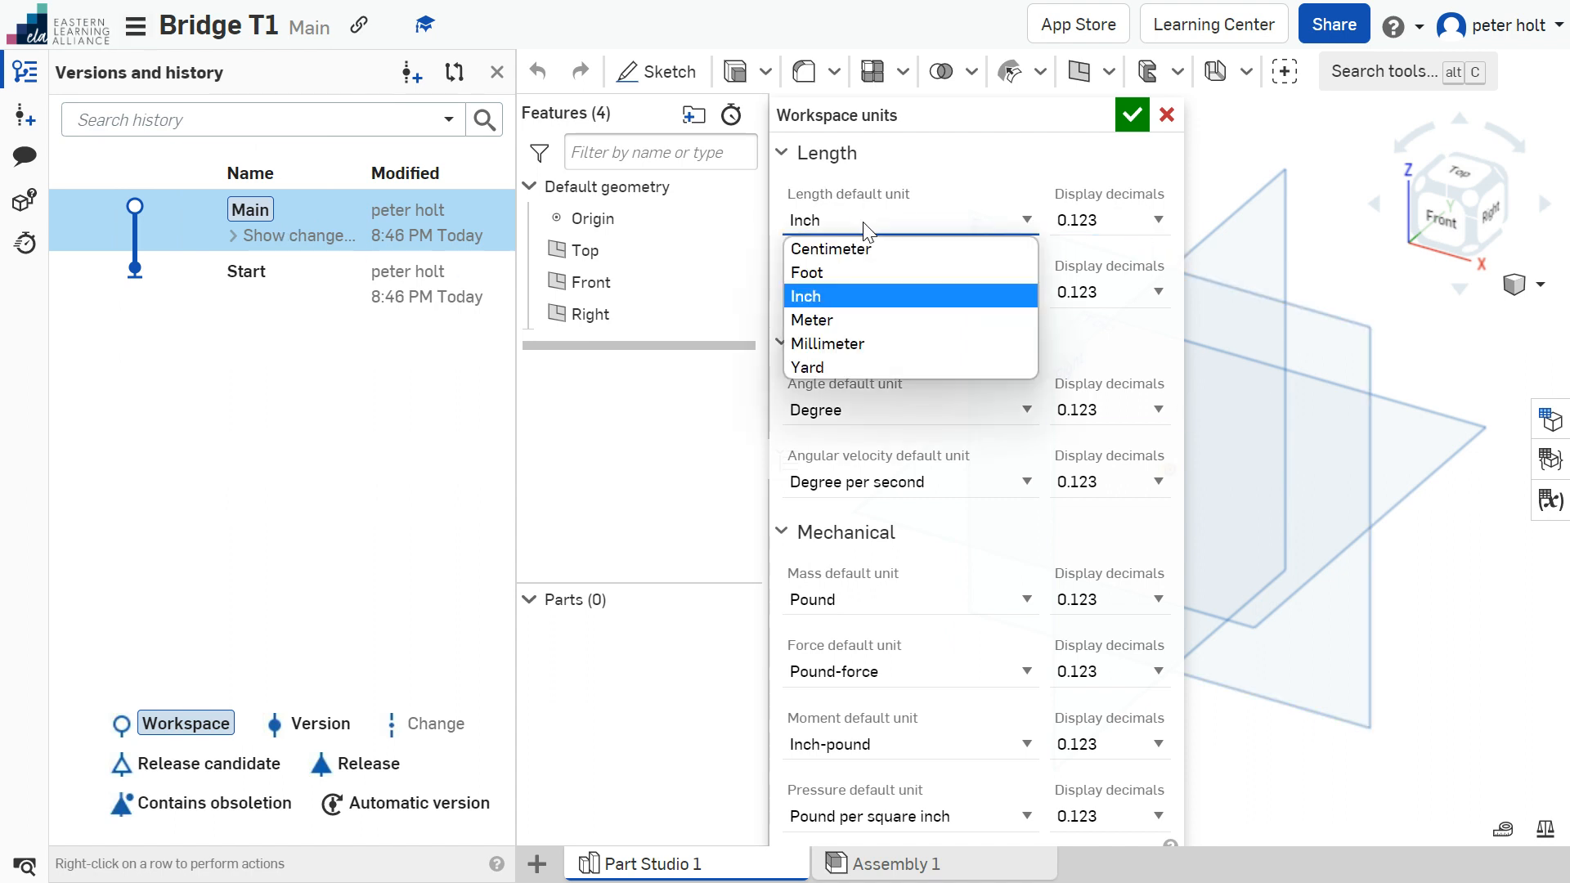
{"action": "left_click", "coordinate": [880, 319]}
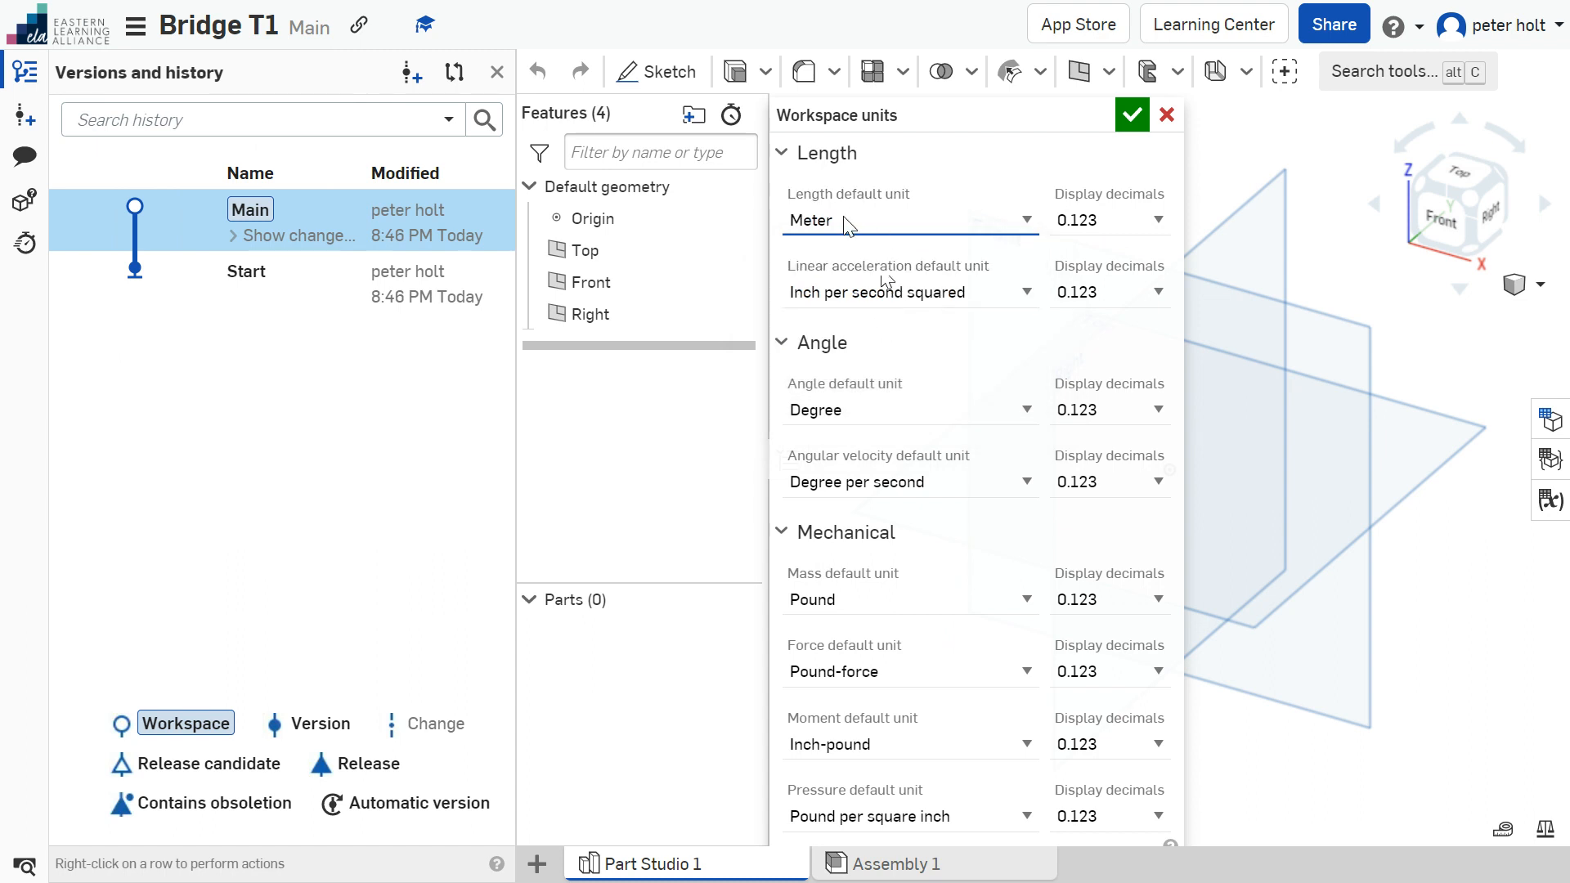
{"action": "left_click", "coordinate": [920, 293]}
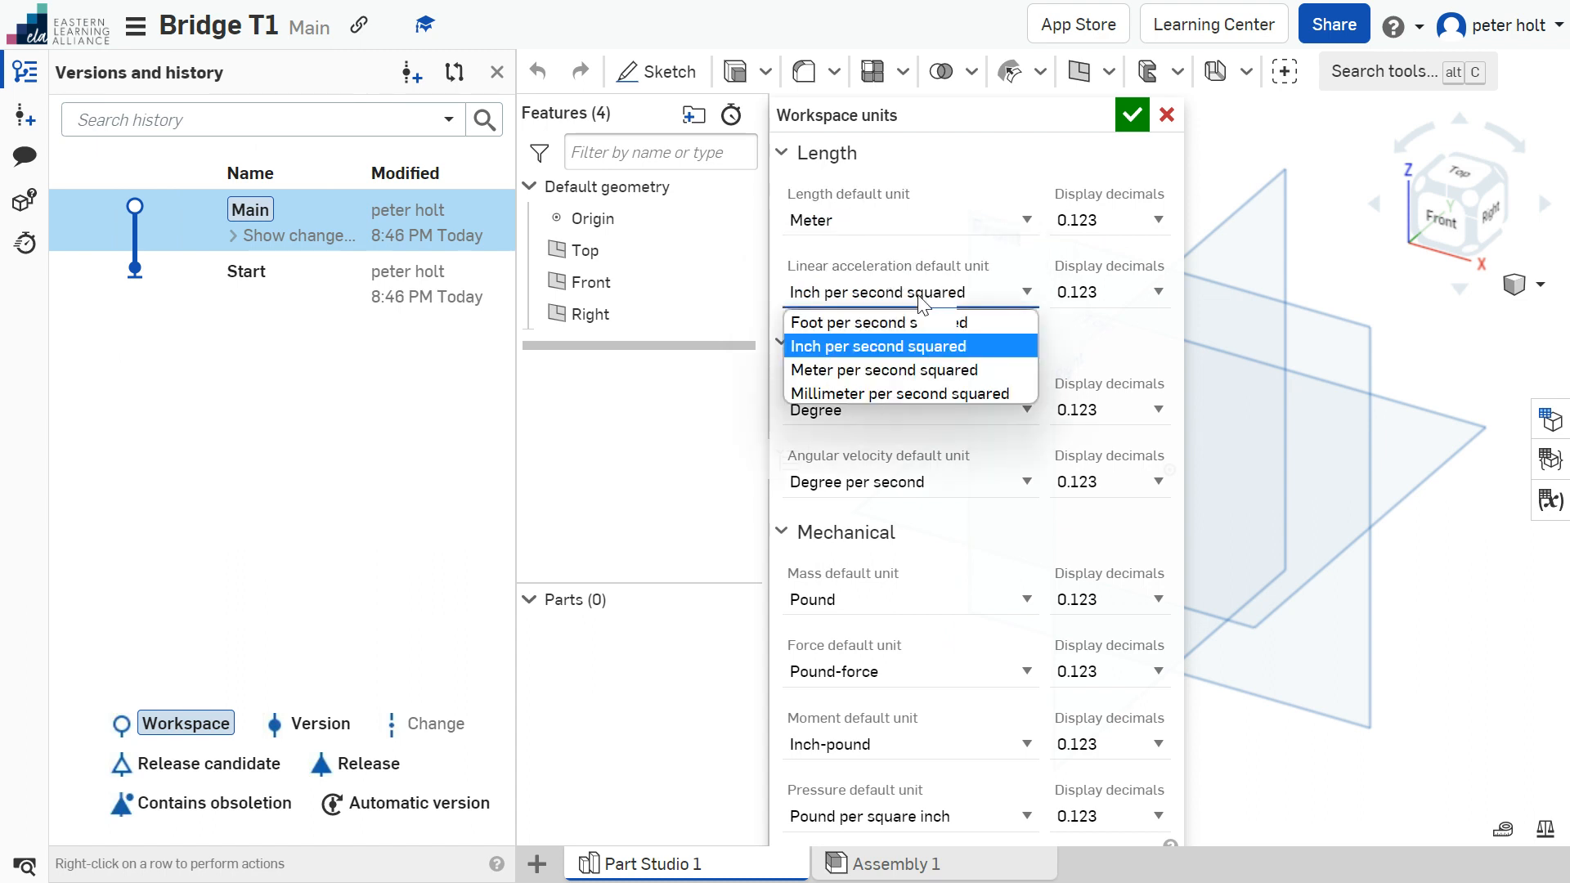
{"action": "left_click", "coordinate": [904, 371]}
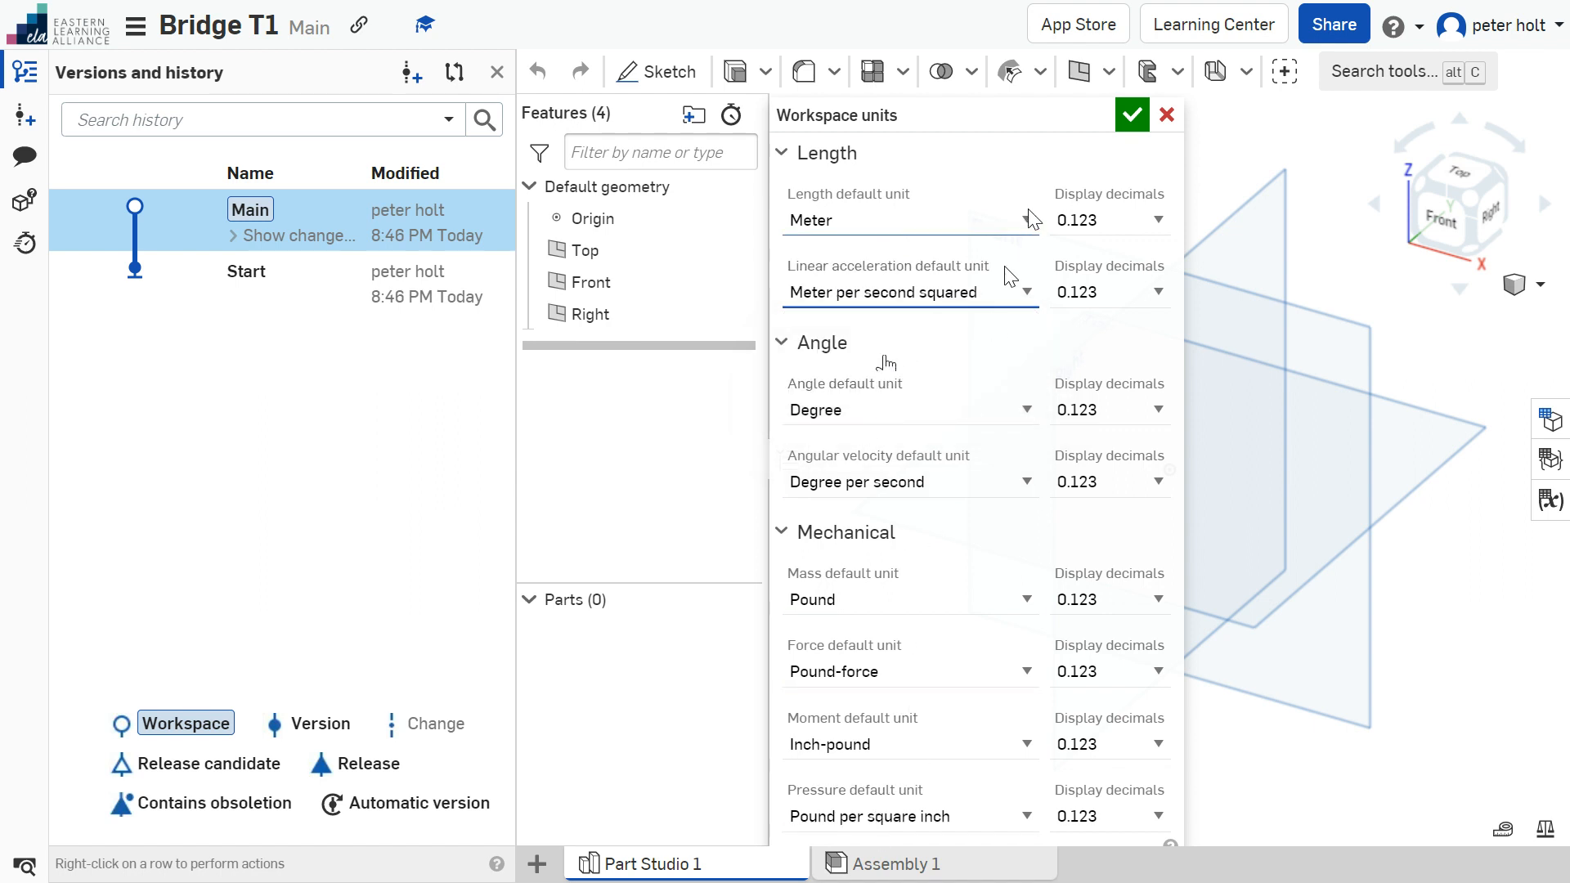
{"action": "left_click", "coordinate": [1133, 121]}
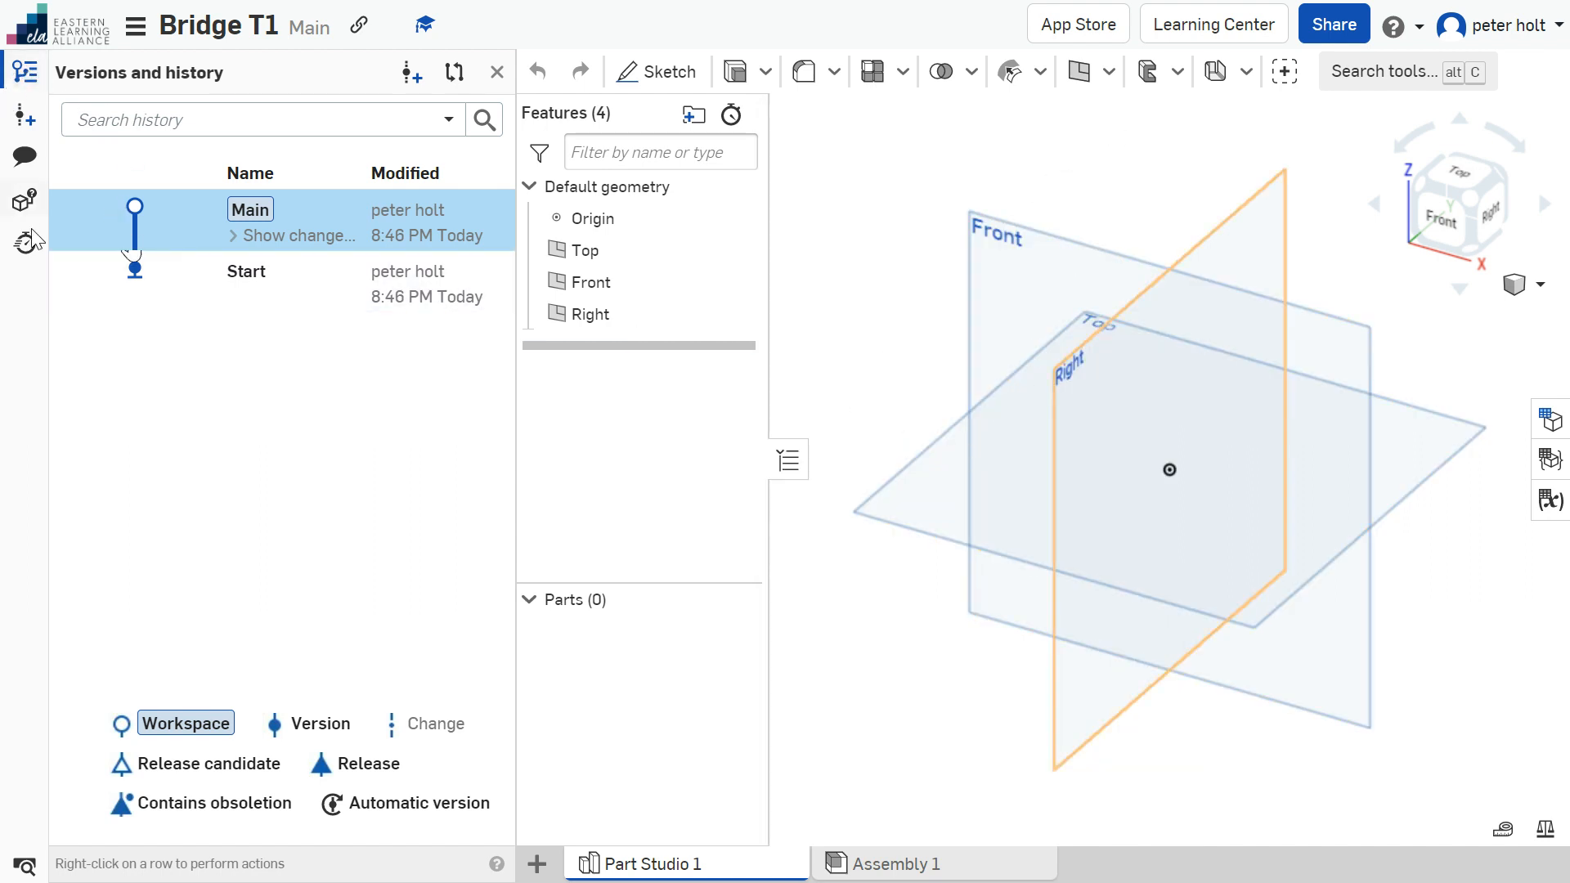
{"action": "left_click", "coordinate": [496, 72]}
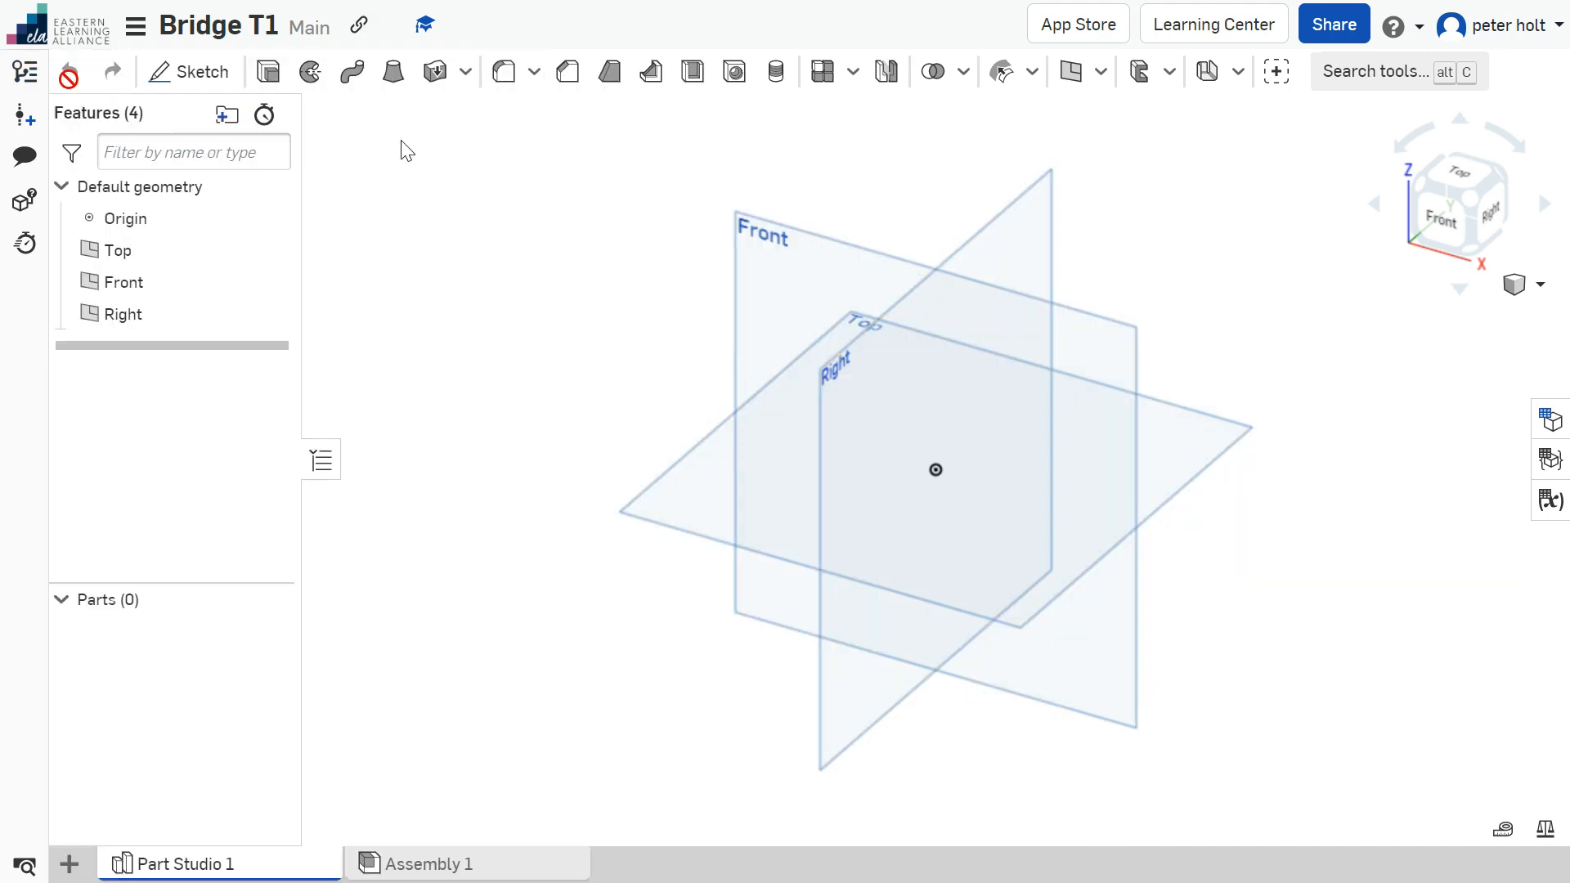
{"action": "left_click", "coordinate": [135, 29]}
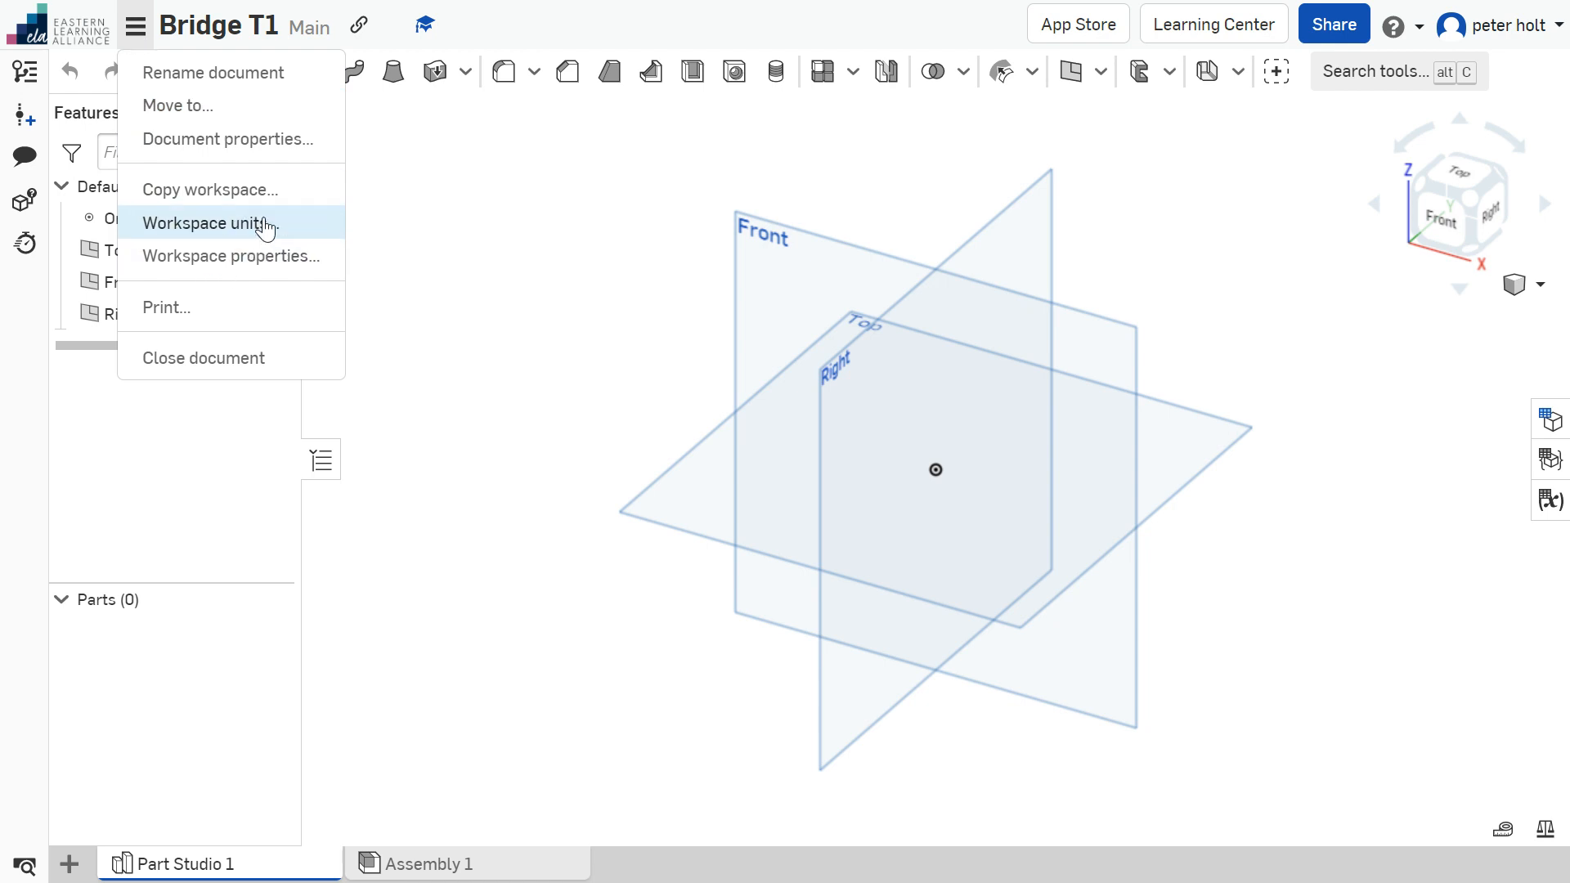
{"action": "left_click", "coordinate": [470, 249]}
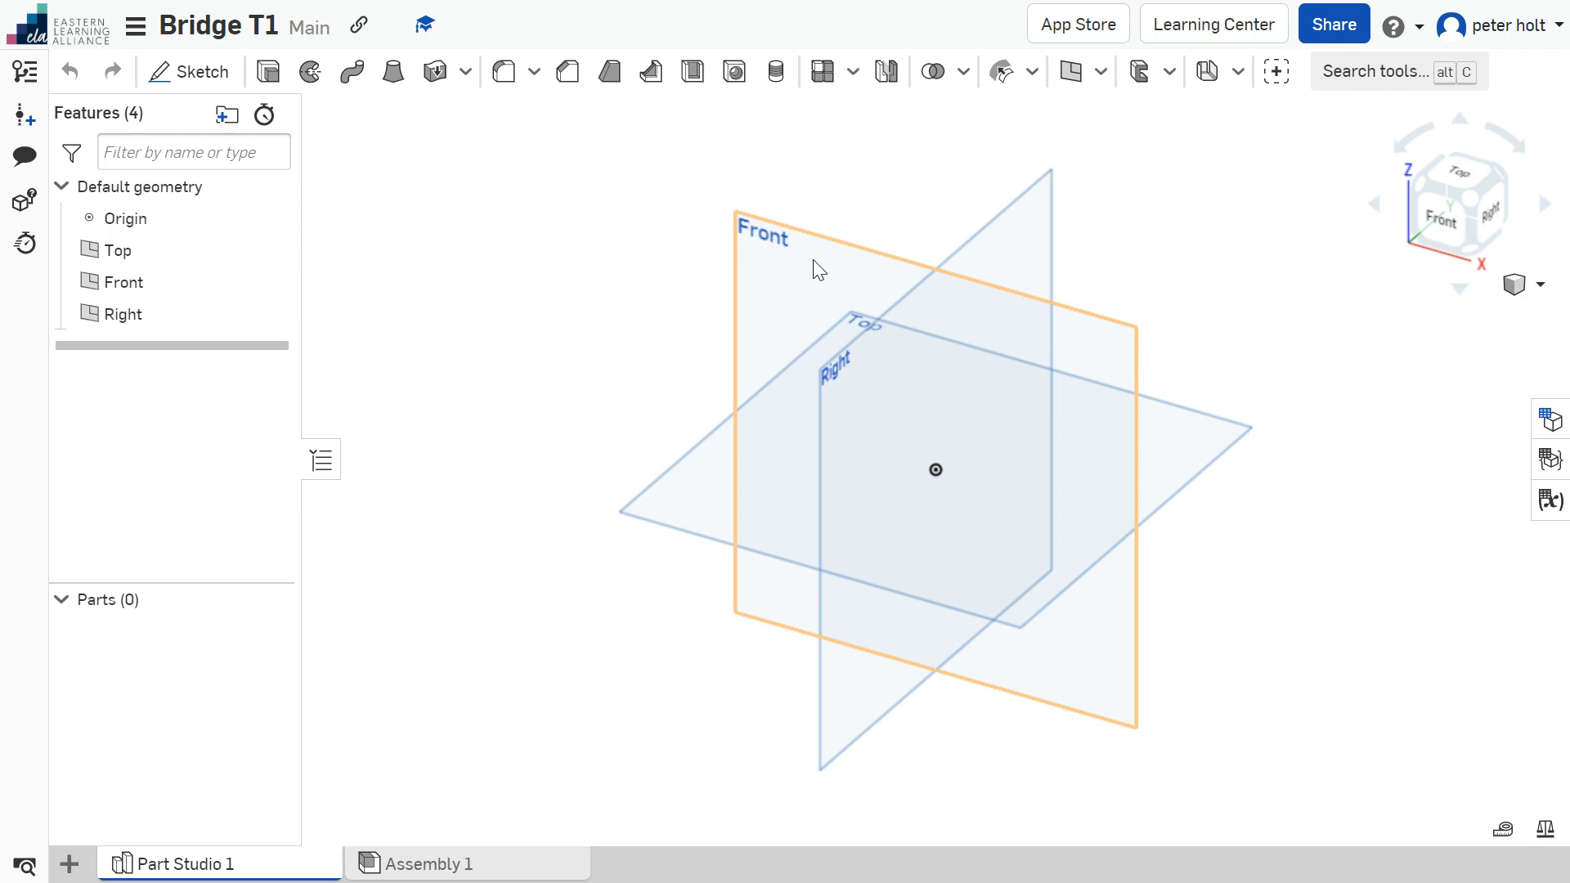
Step: Create an empty sketch on the Front plane and accept it
{"action": "left_click", "coordinate": [764, 327]}
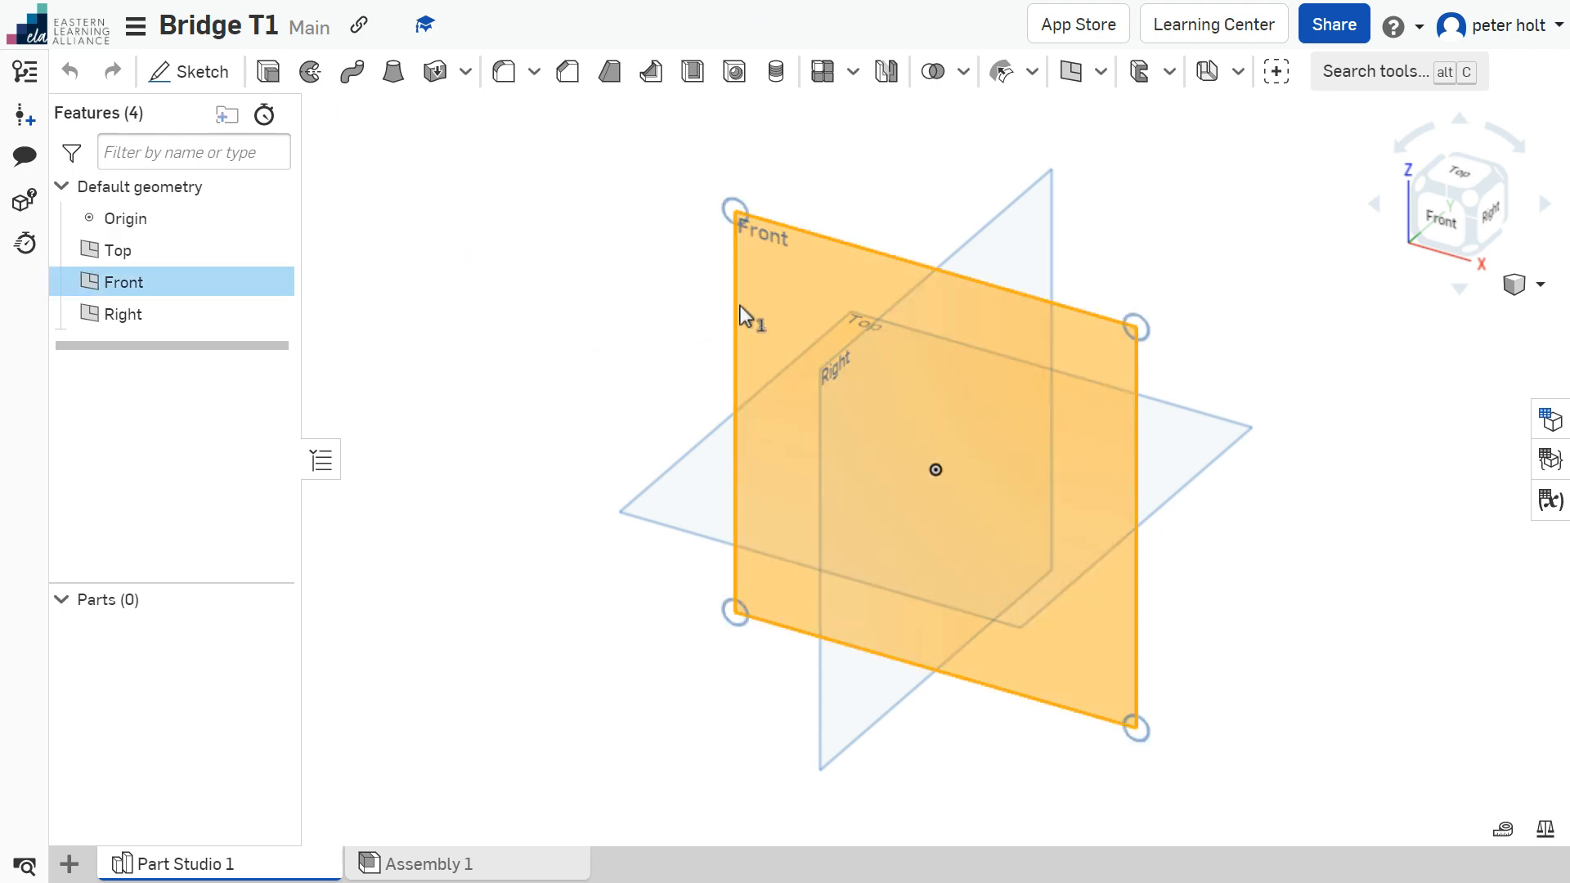
{"action": "left_click", "coordinate": [197, 72]}
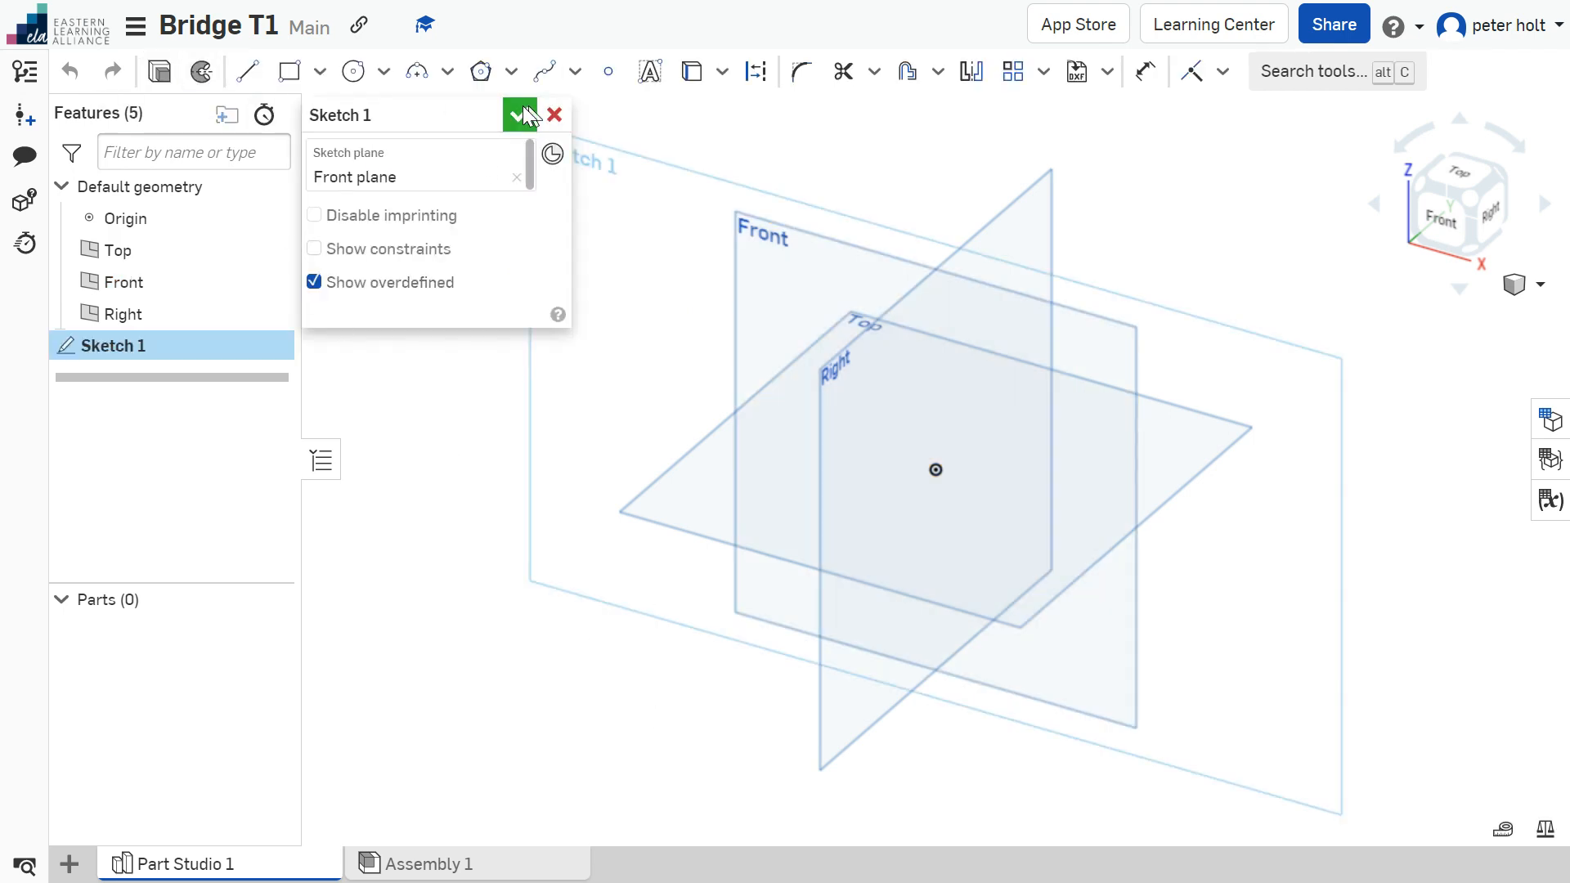
{"action": "left_click", "coordinate": [519, 116]}
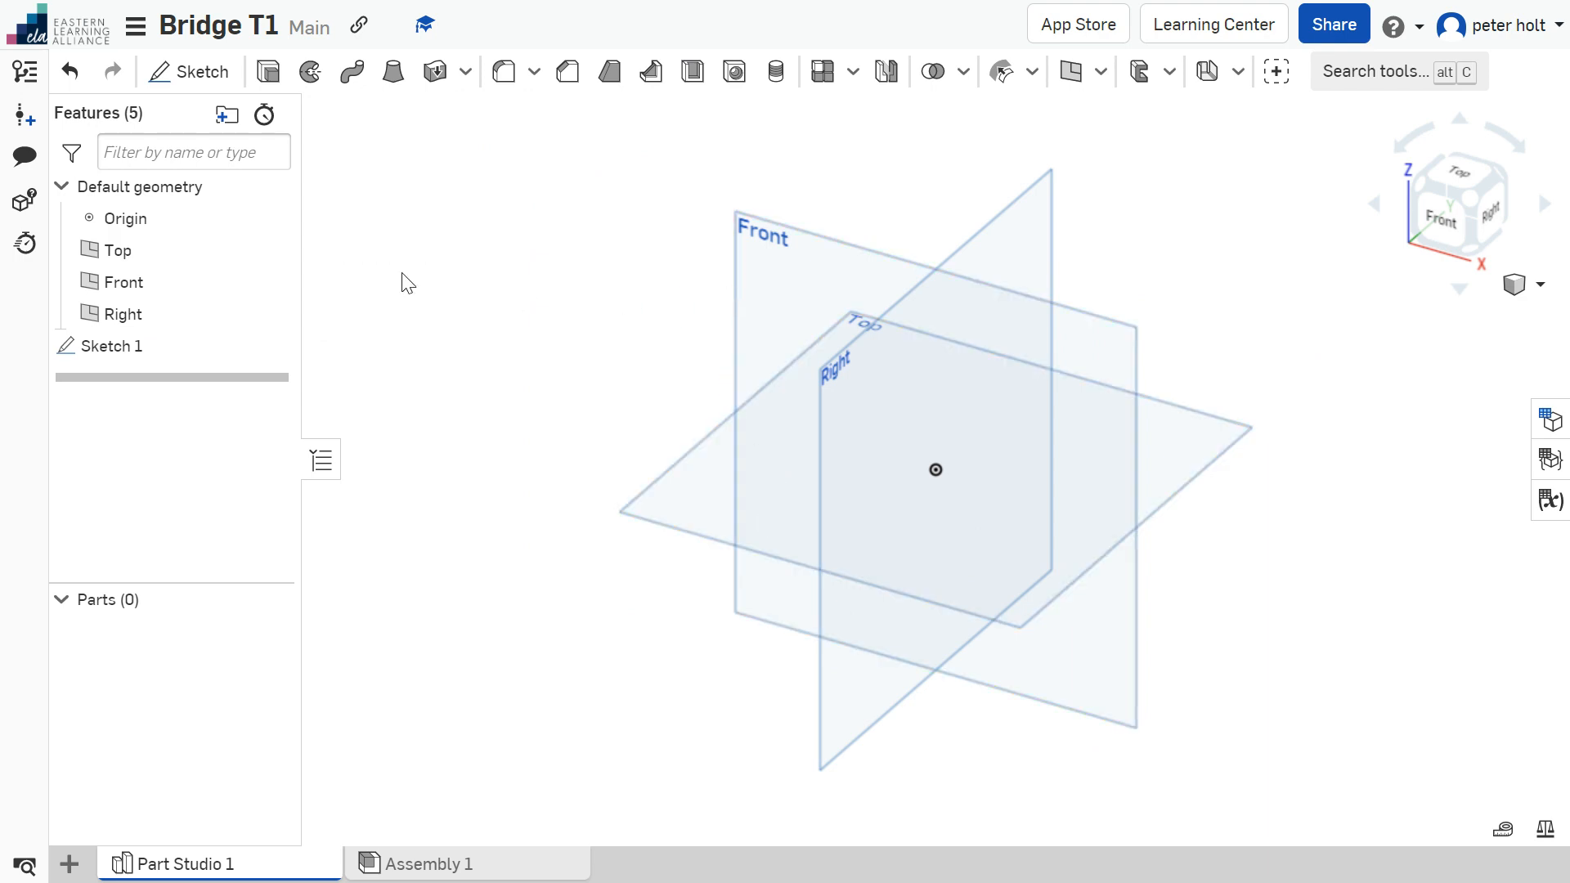
Step: Orient the view to the Front plane and reopen Sketch 1 for editing
{"action": "left_click", "coordinate": [1439, 217]}
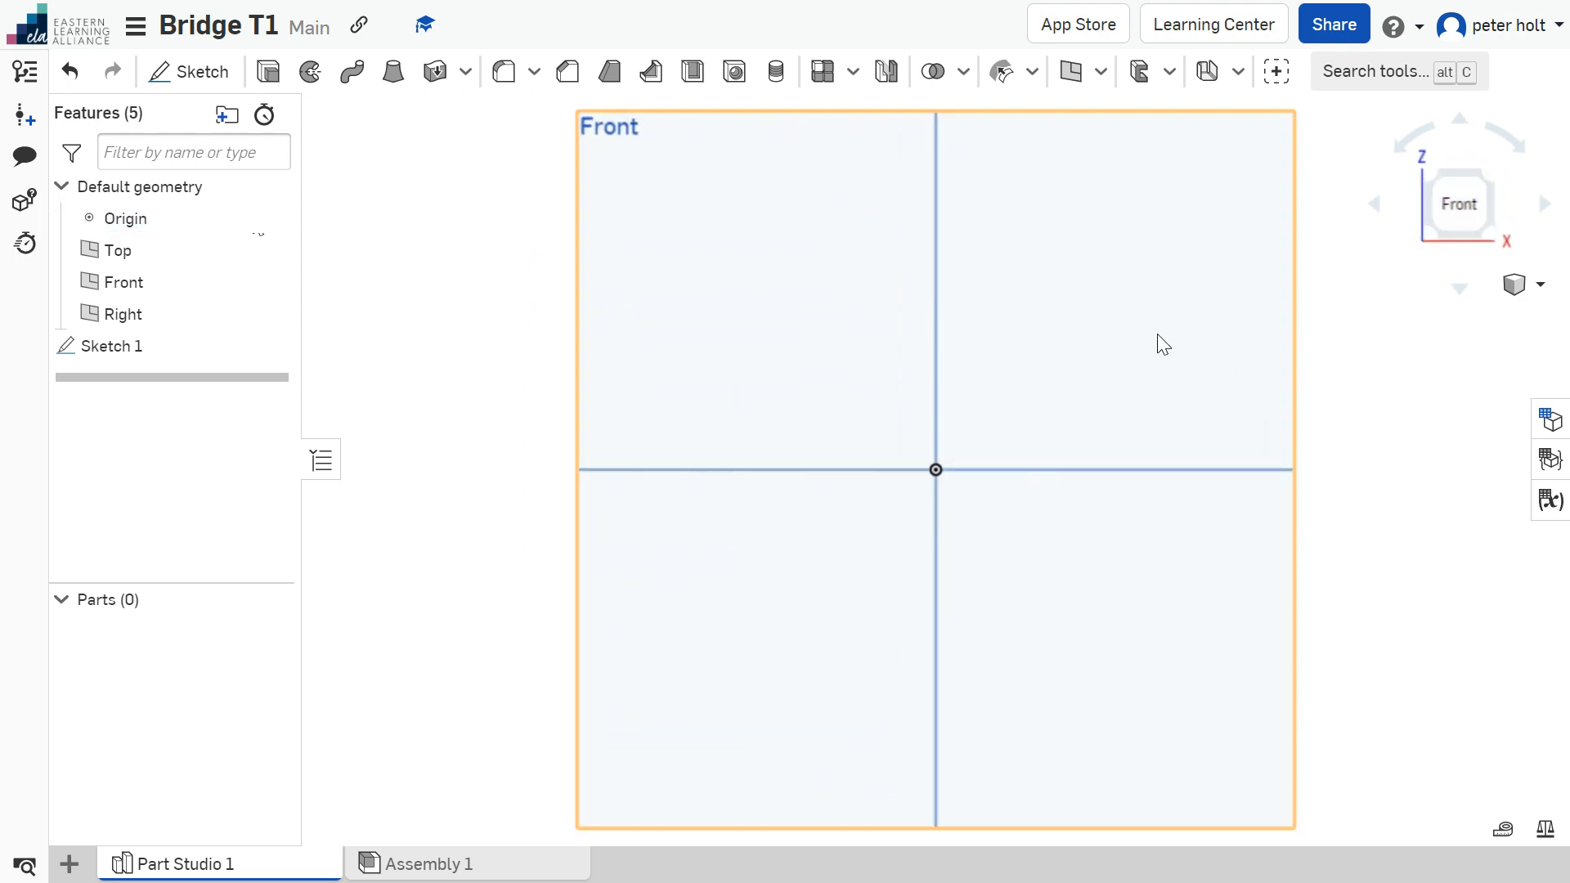
{"action": "left_click", "coordinate": [124, 348]}
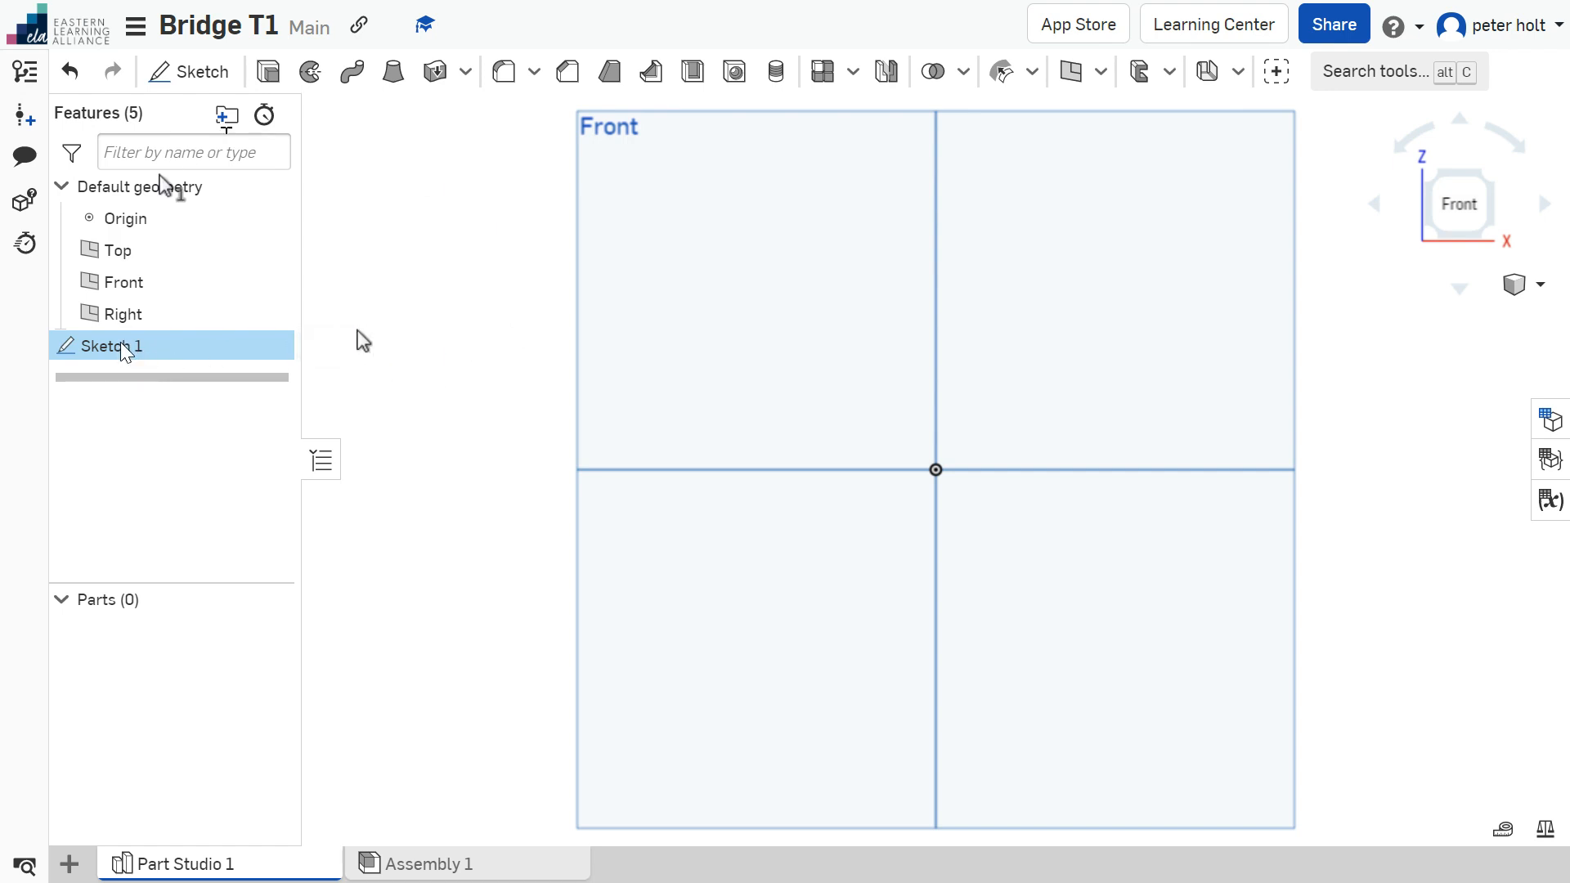
{"action": "double_click", "coordinate": [150, 347]}
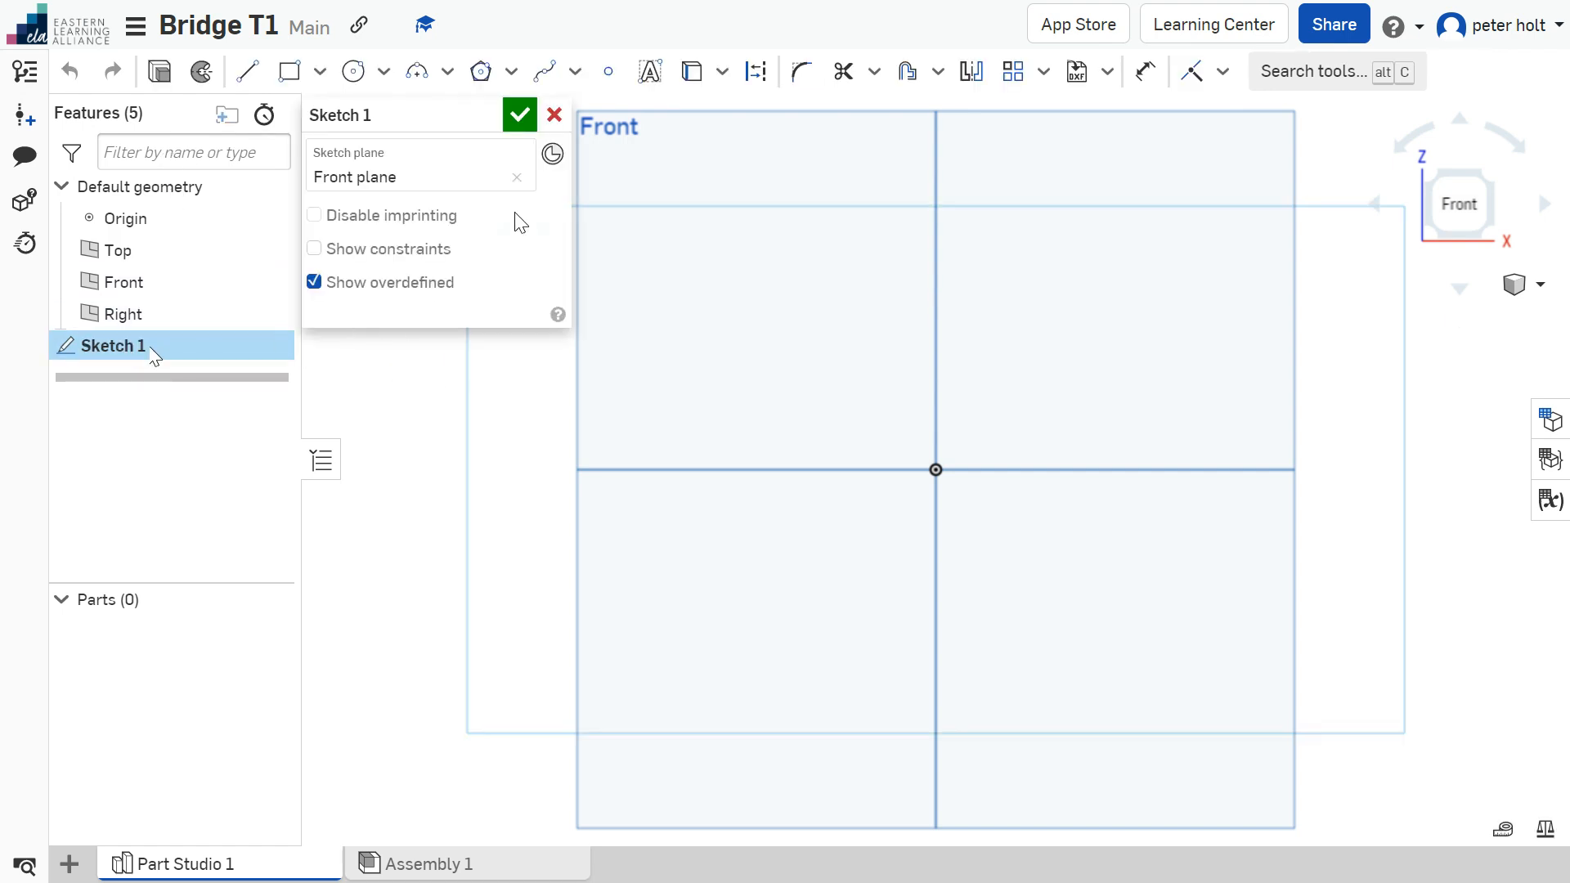
{"action": "scroll", "coordinate": [1091, 487], "scroll_direction": "down", "scroll_amount": 2}
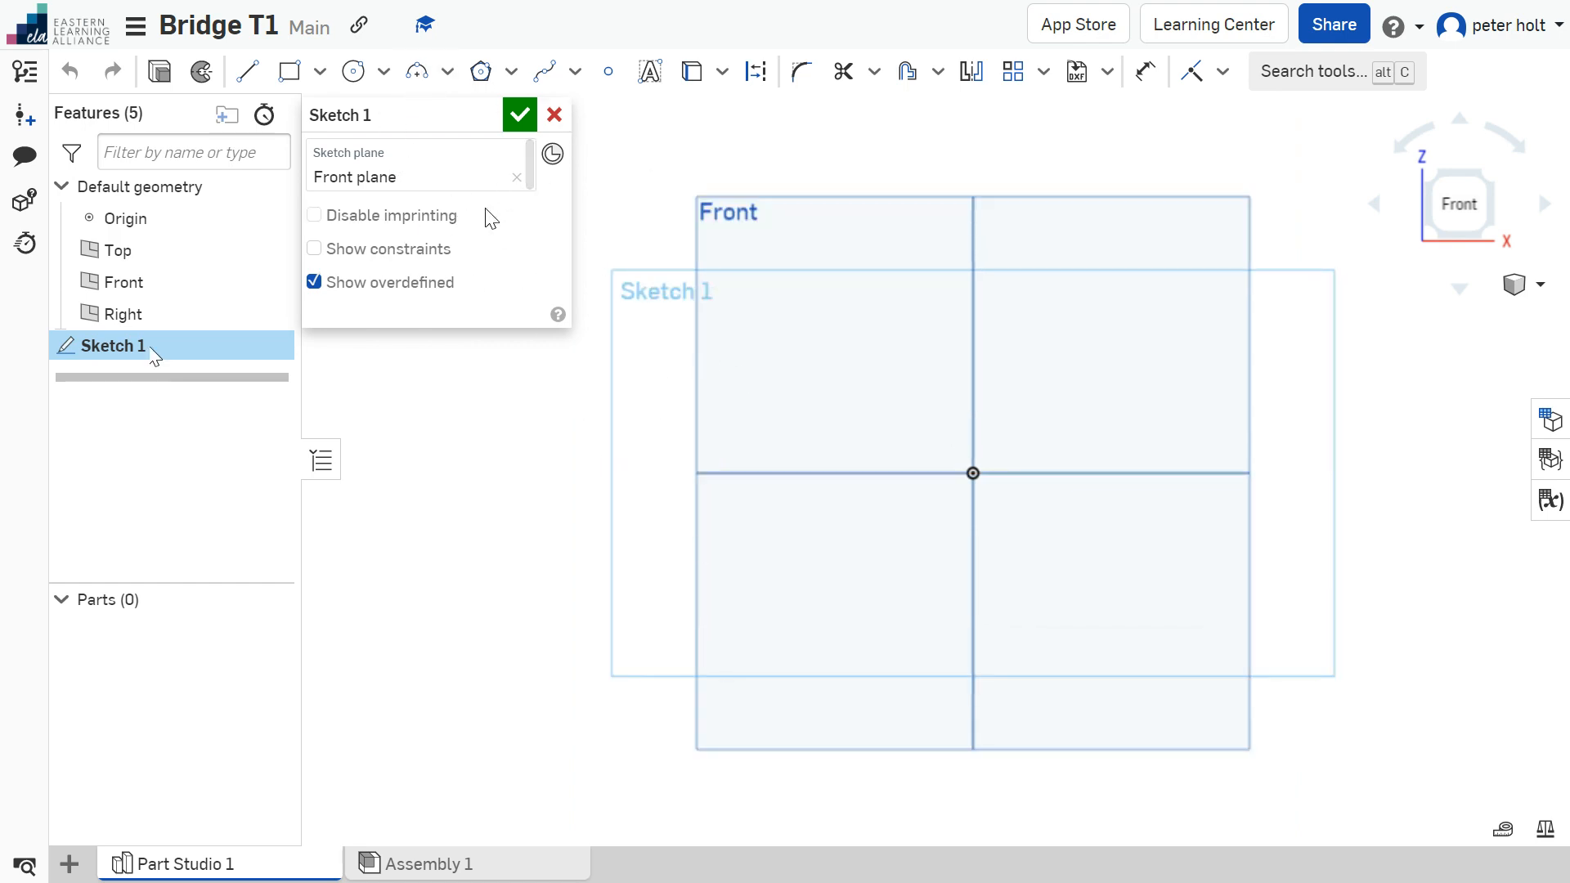
Step: Draw a horizontal line from the origin toward negative X and set its length to 2.5 m
{"action": "left_click", "coordinate": [249, 73]}
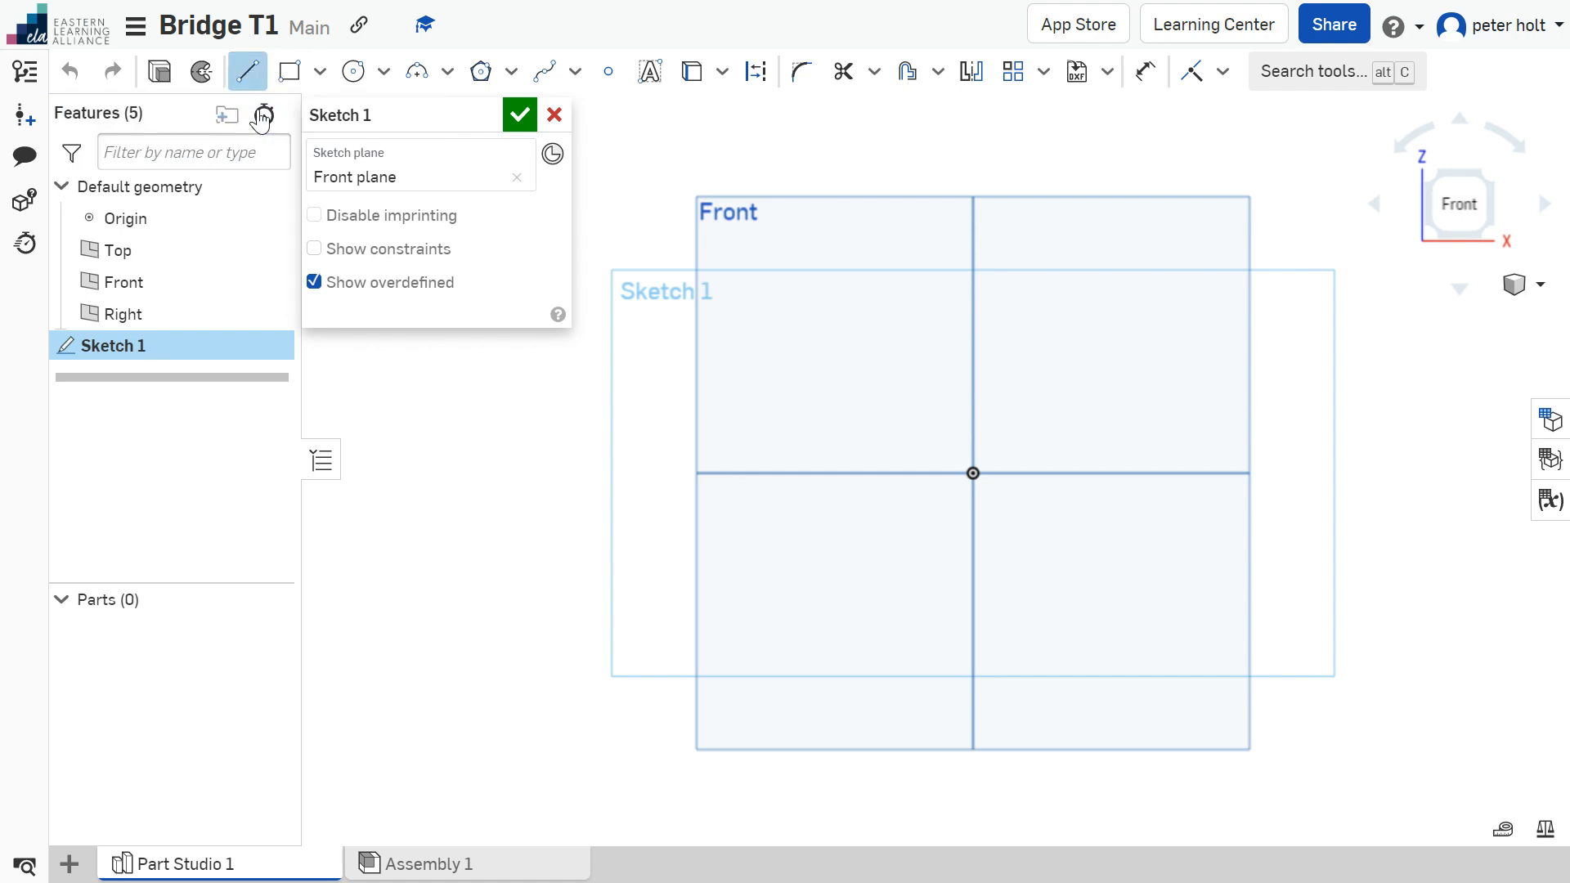
{"action": "left_click", "coordinate": [971, 473]}
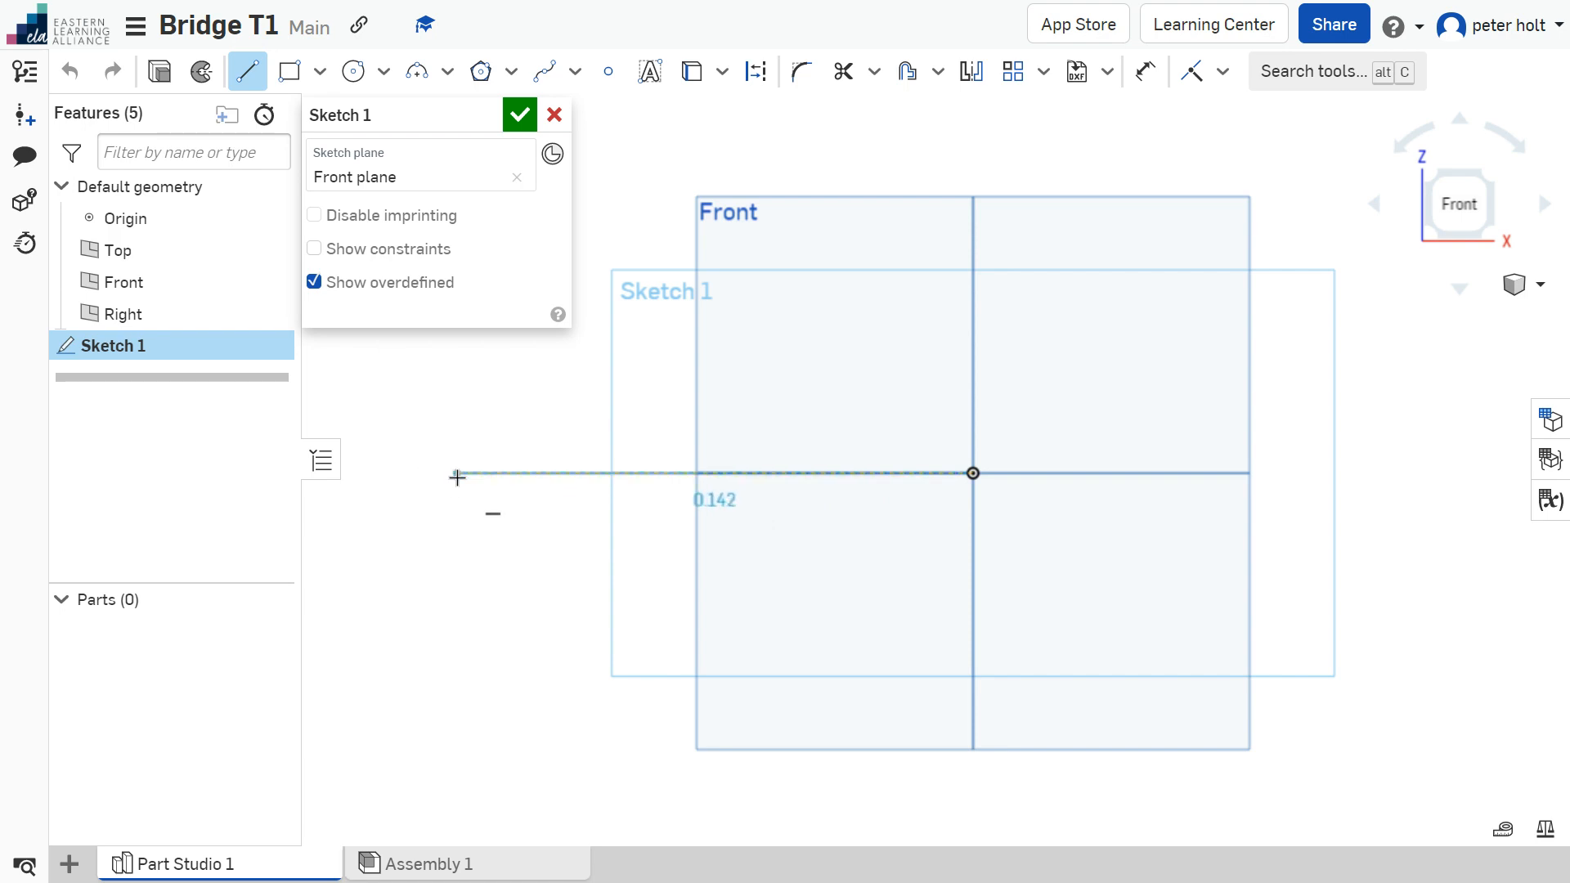
{"action": "left_click", "coordinate": [458, 474]}
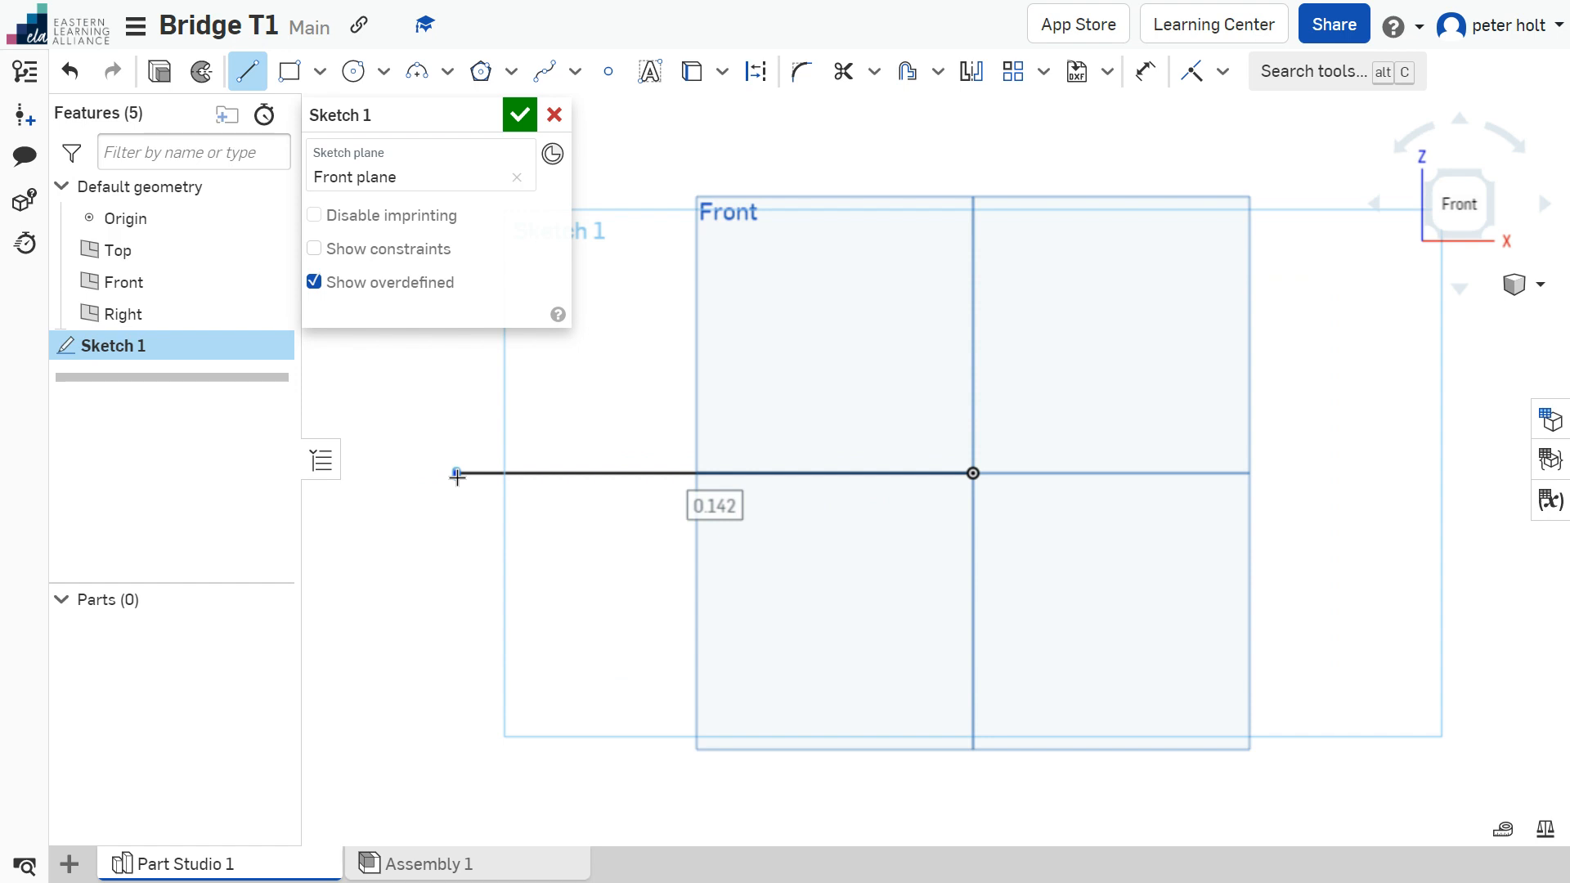
{"action": "type", "text": "5"}
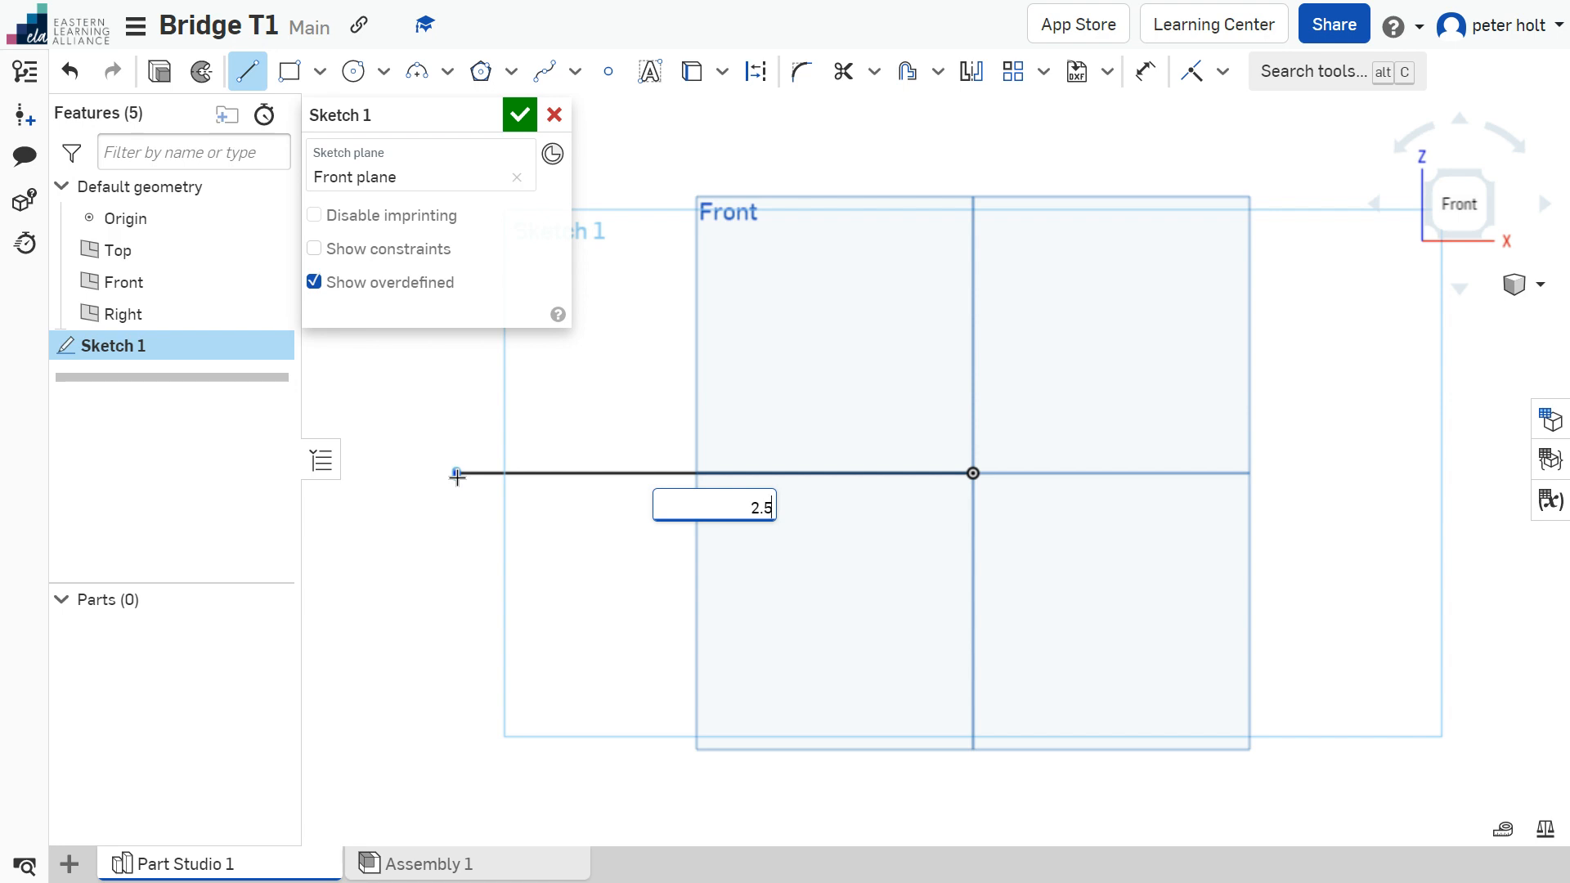
{"action": "left_click", "coordinate": [457, 475]}
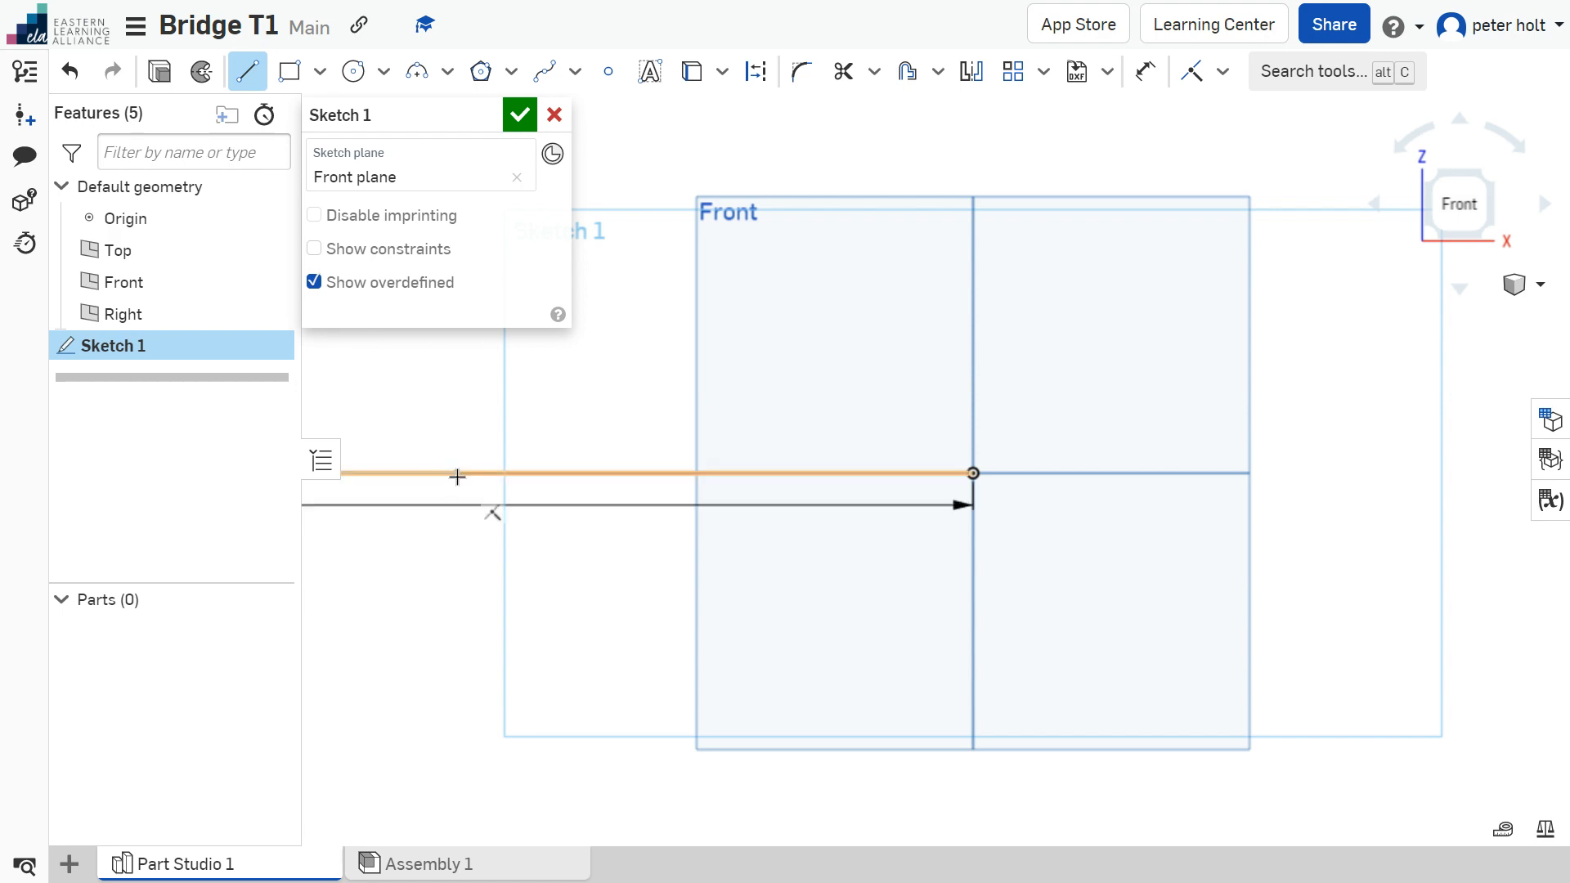
{"action": "scroll", "coordinate": [457, 477], "scroll_direction": "down", "scroll_amount": 3}
{"action": "scroll", "coordinate": [483, 526], "scroll_direction": "down", "scroll_amount": 5}
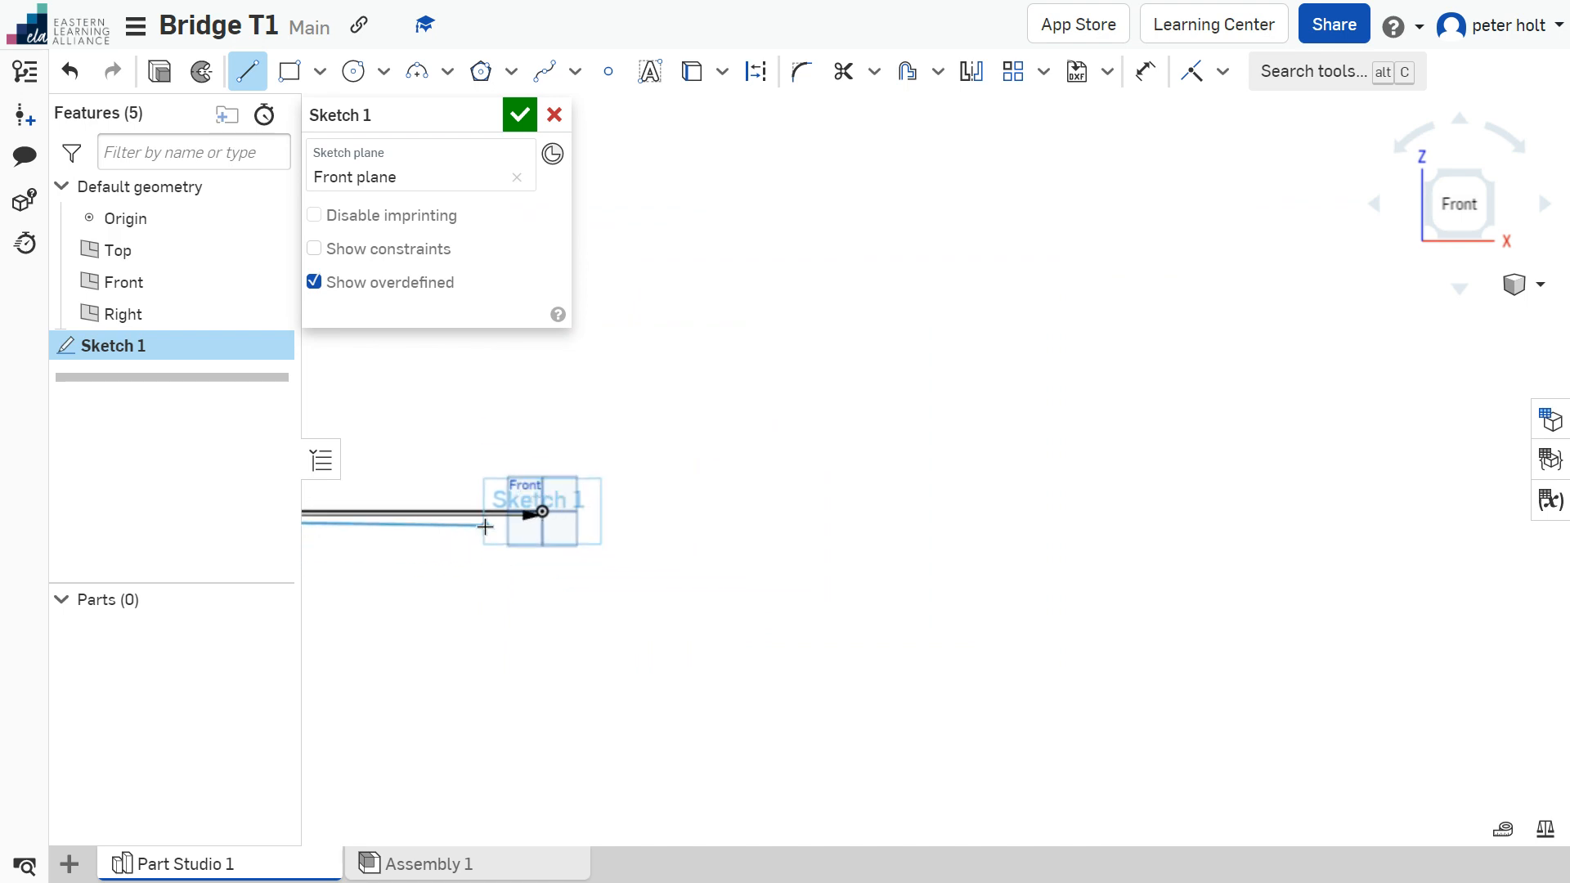
{"action": "scroll", "coordinate": [485, 527], "scroll_direction": "up", "scroll_amount": 5}
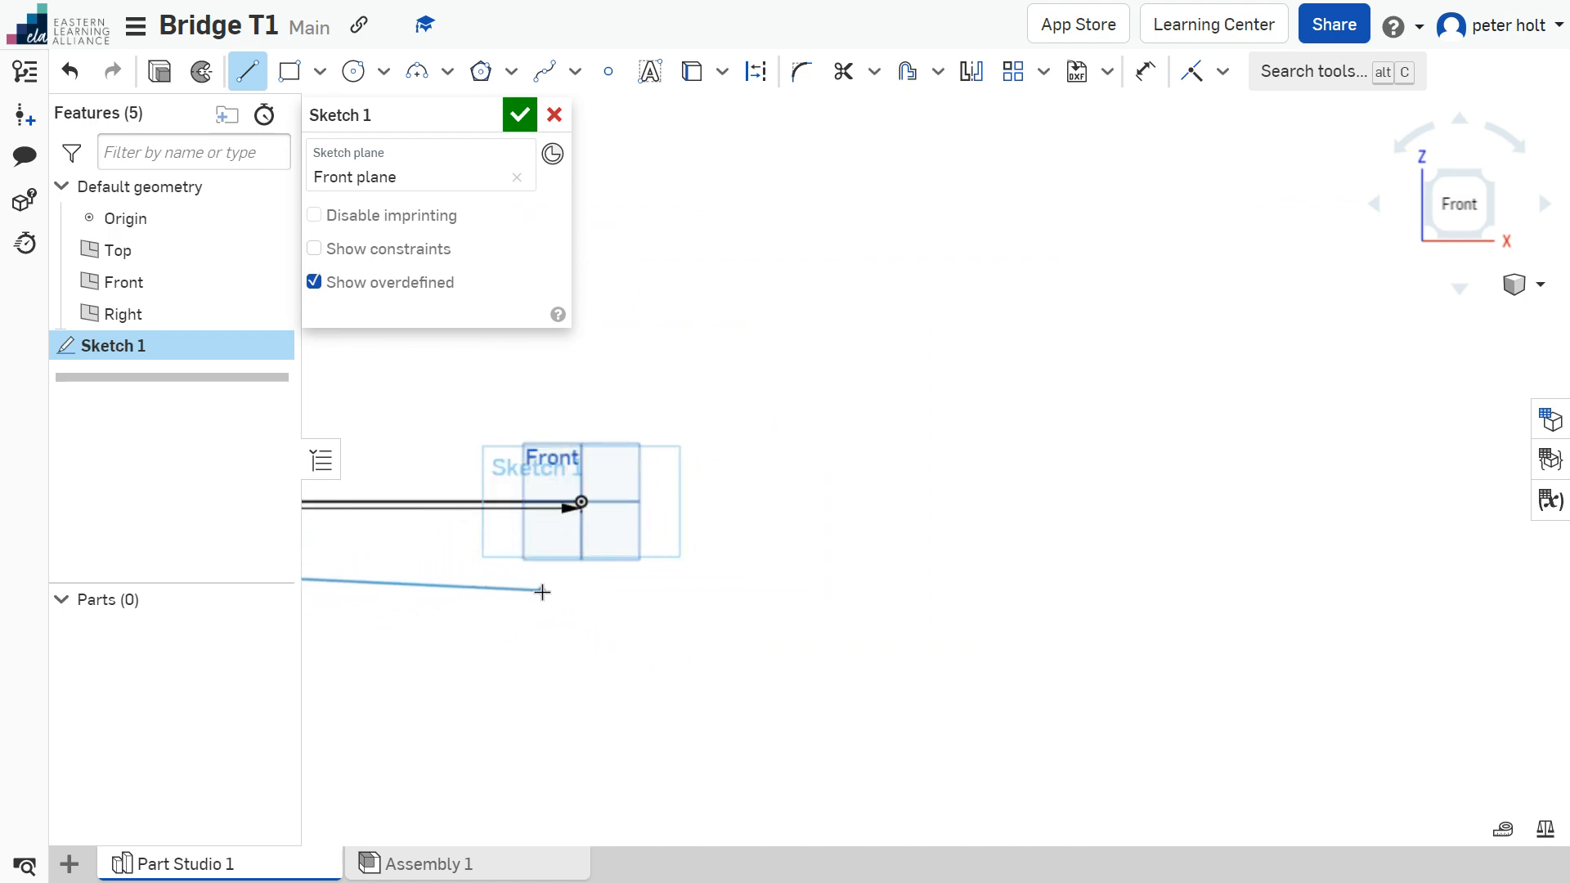
{"action": "key", "text": "Escape"}
{"action": "middle_click_drag", "start_coordinate": [456, 589], "coordinate": [1165, 578]}
{"action": "scroll", "coordinate": [1145, 577], "scroll_direction": "down", "scroll_amount": 6}
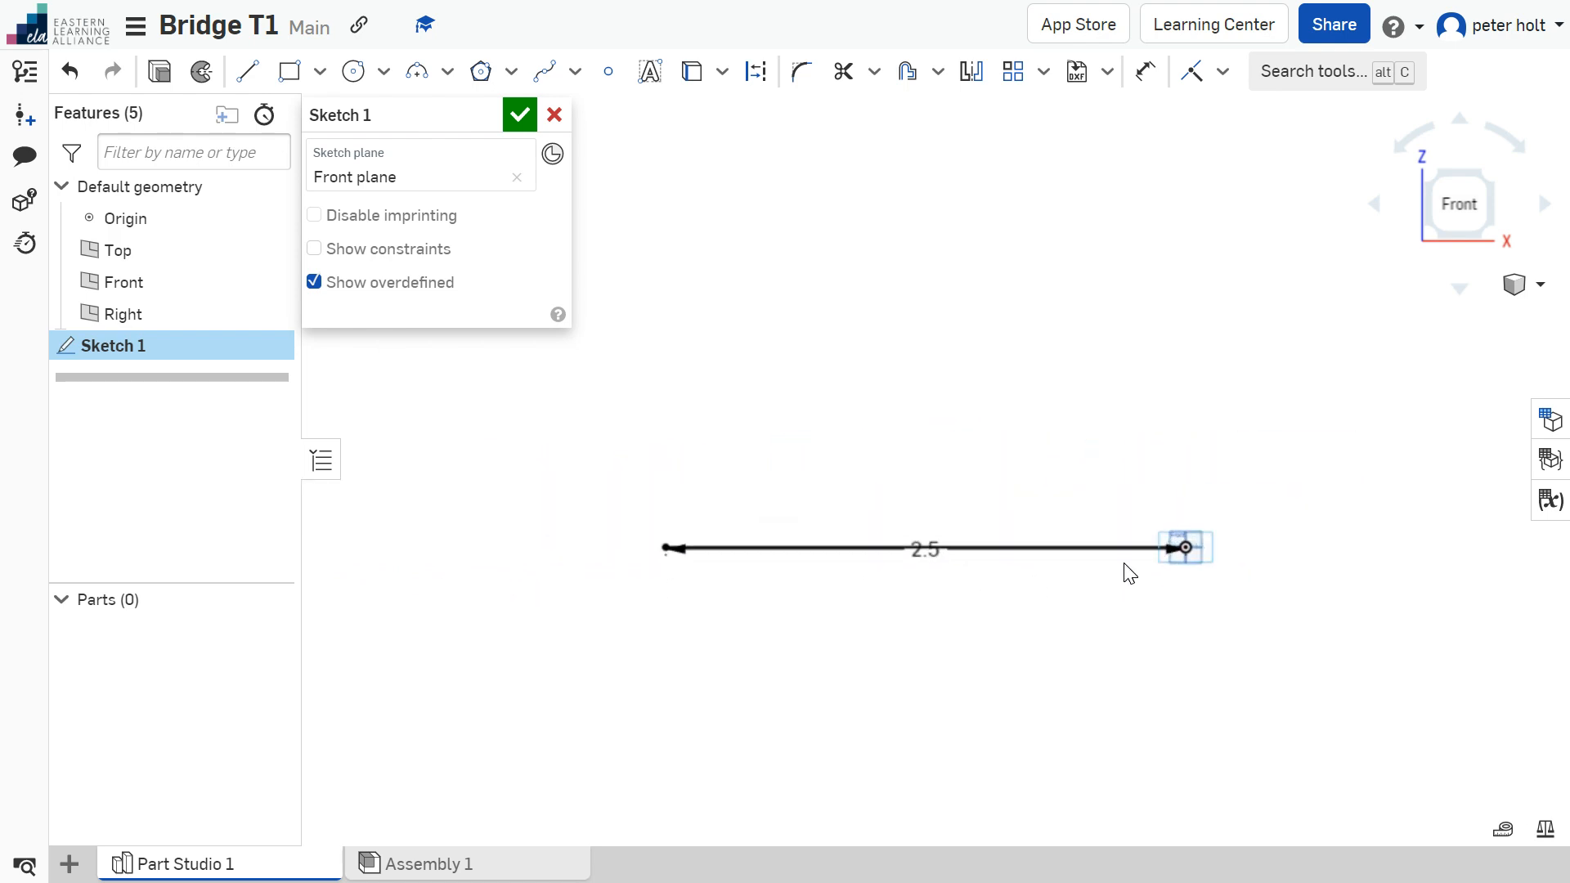
{"action": "scroll", "coordinate": [1161, 566], "scroll_direction": "up", "scroll_amount": 3}
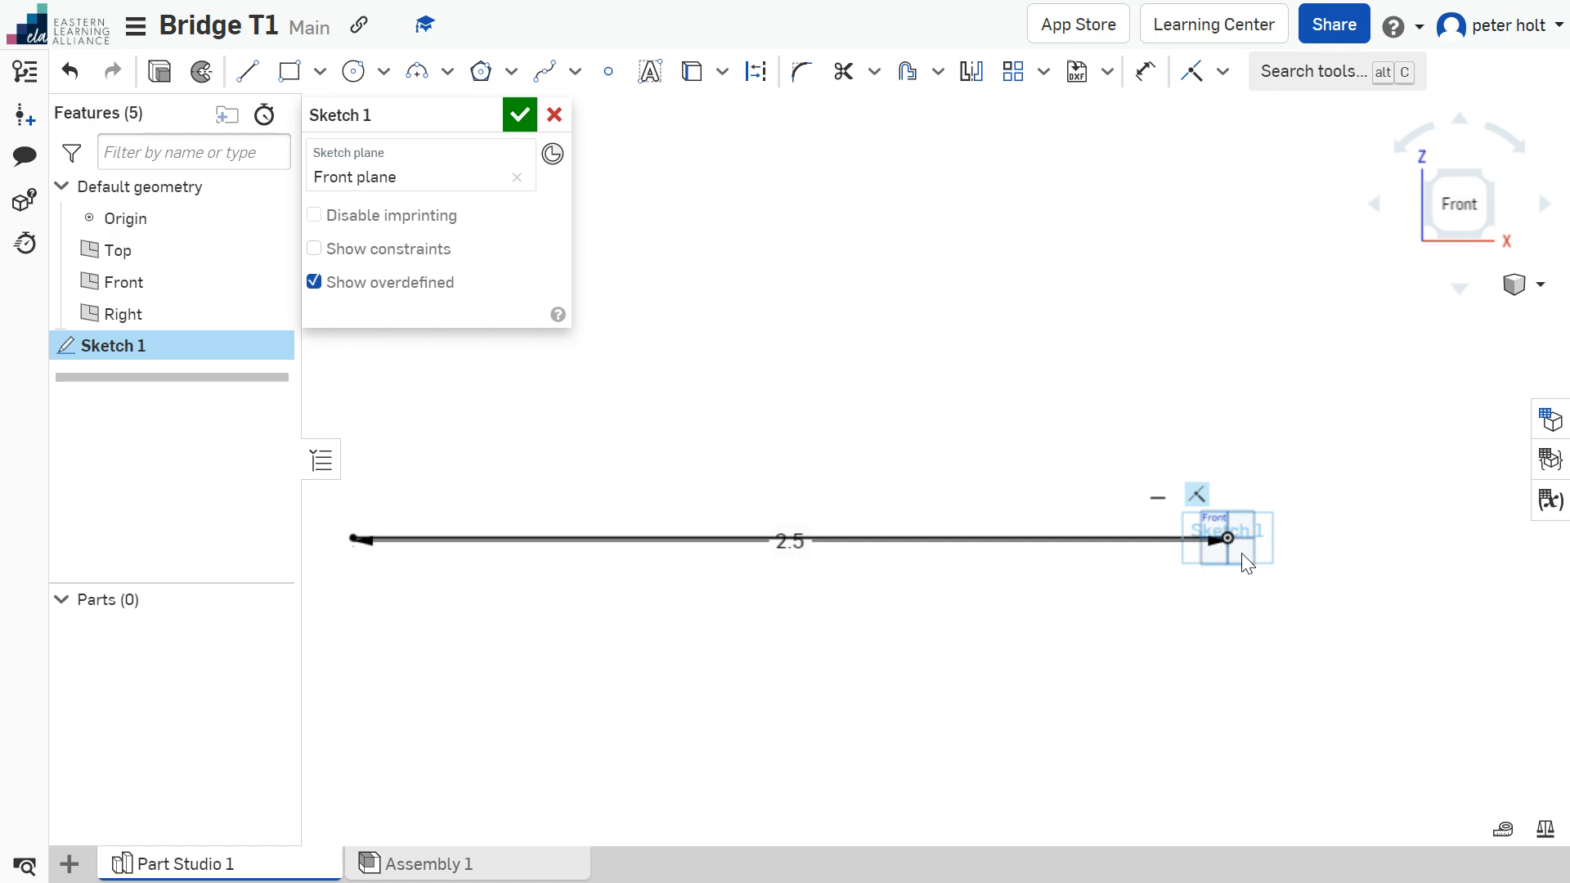
{"action": "scroll", "coordinate": [1014, 625], "scroll_direction": "up", "scroll_amount": 5}
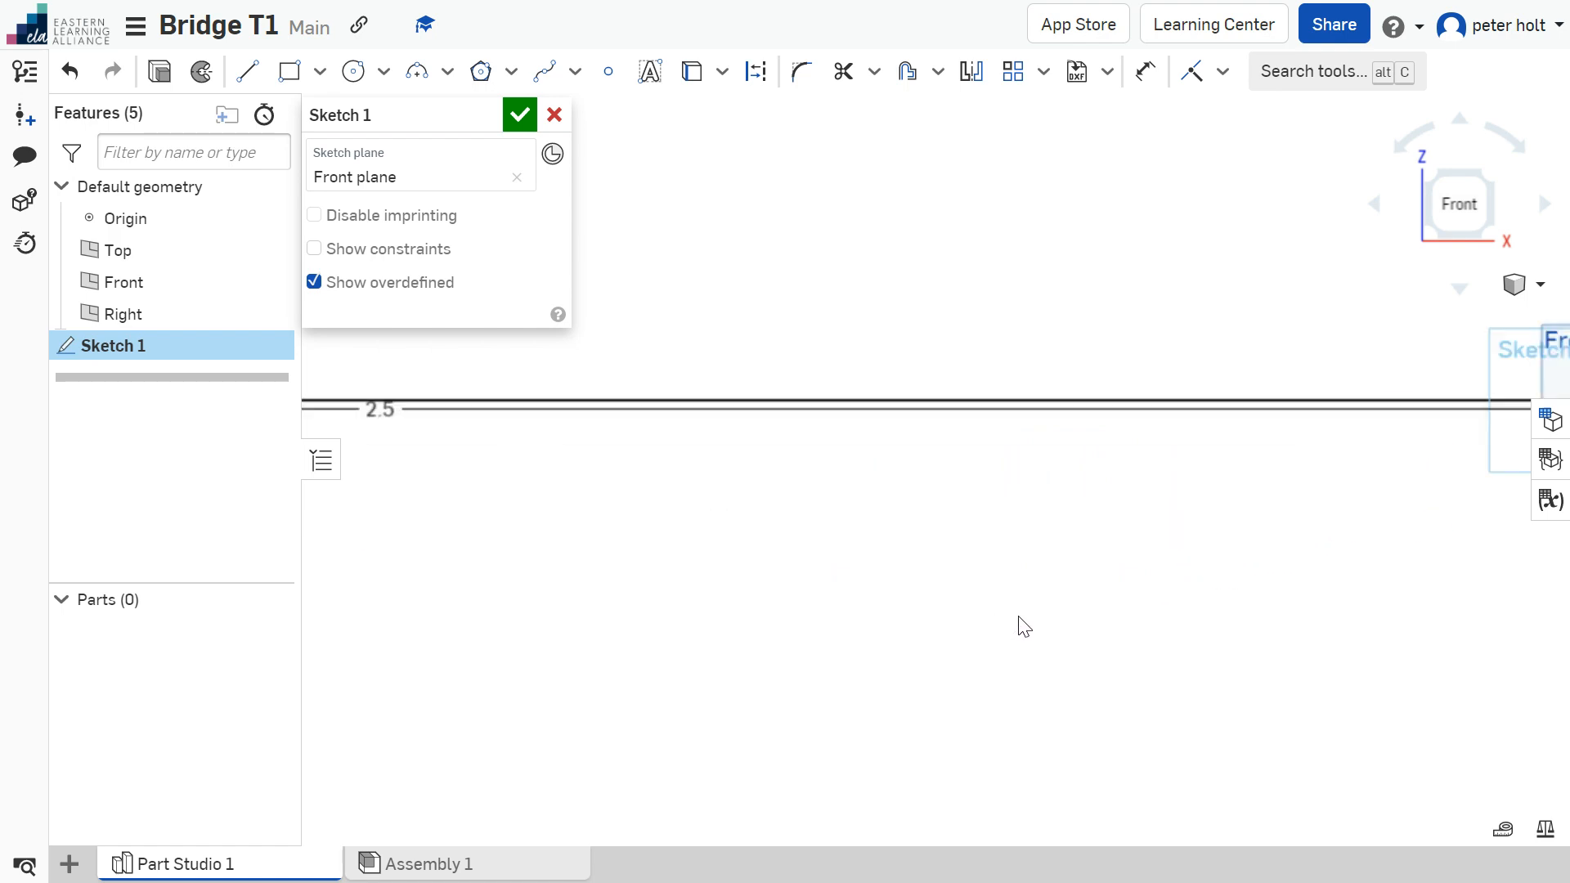
{"action": "mouse_move", "coordinate": [1172, 581]}
{"action": "middle_mouse_down"}
{"action": "mouse_move", "coordinate": [789, 793]}
{"action": "mouse_move", "coordinate": [470, 855]}
{"action": "middle_mouse_up"}
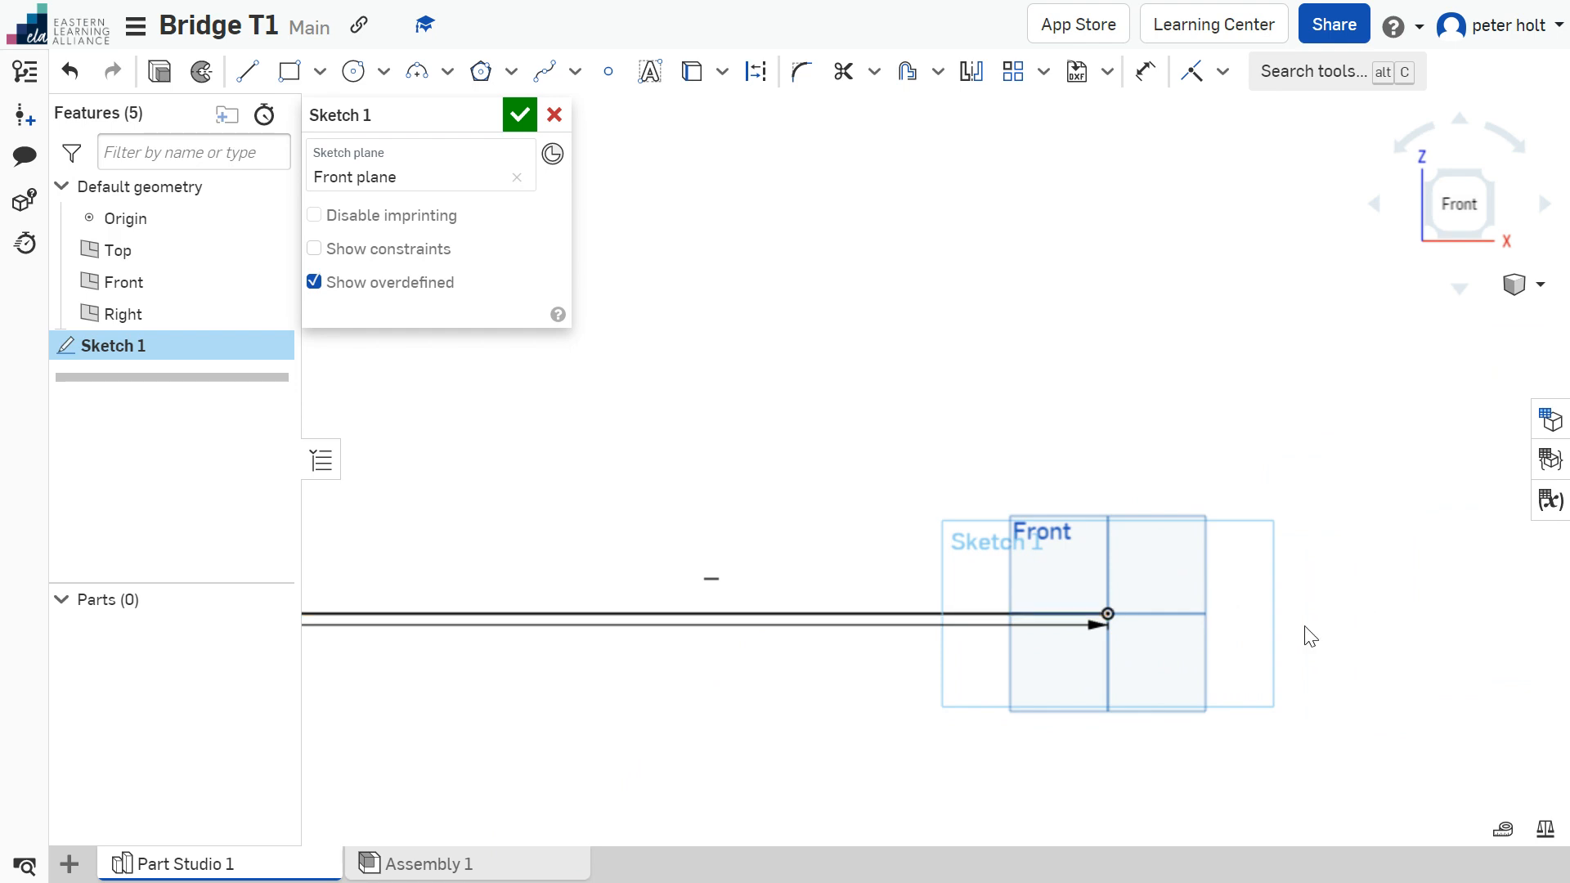
{"action": "scroll", "coordinate": [918, 696], "scroll_direction": "down", "scroll_amount": 2}
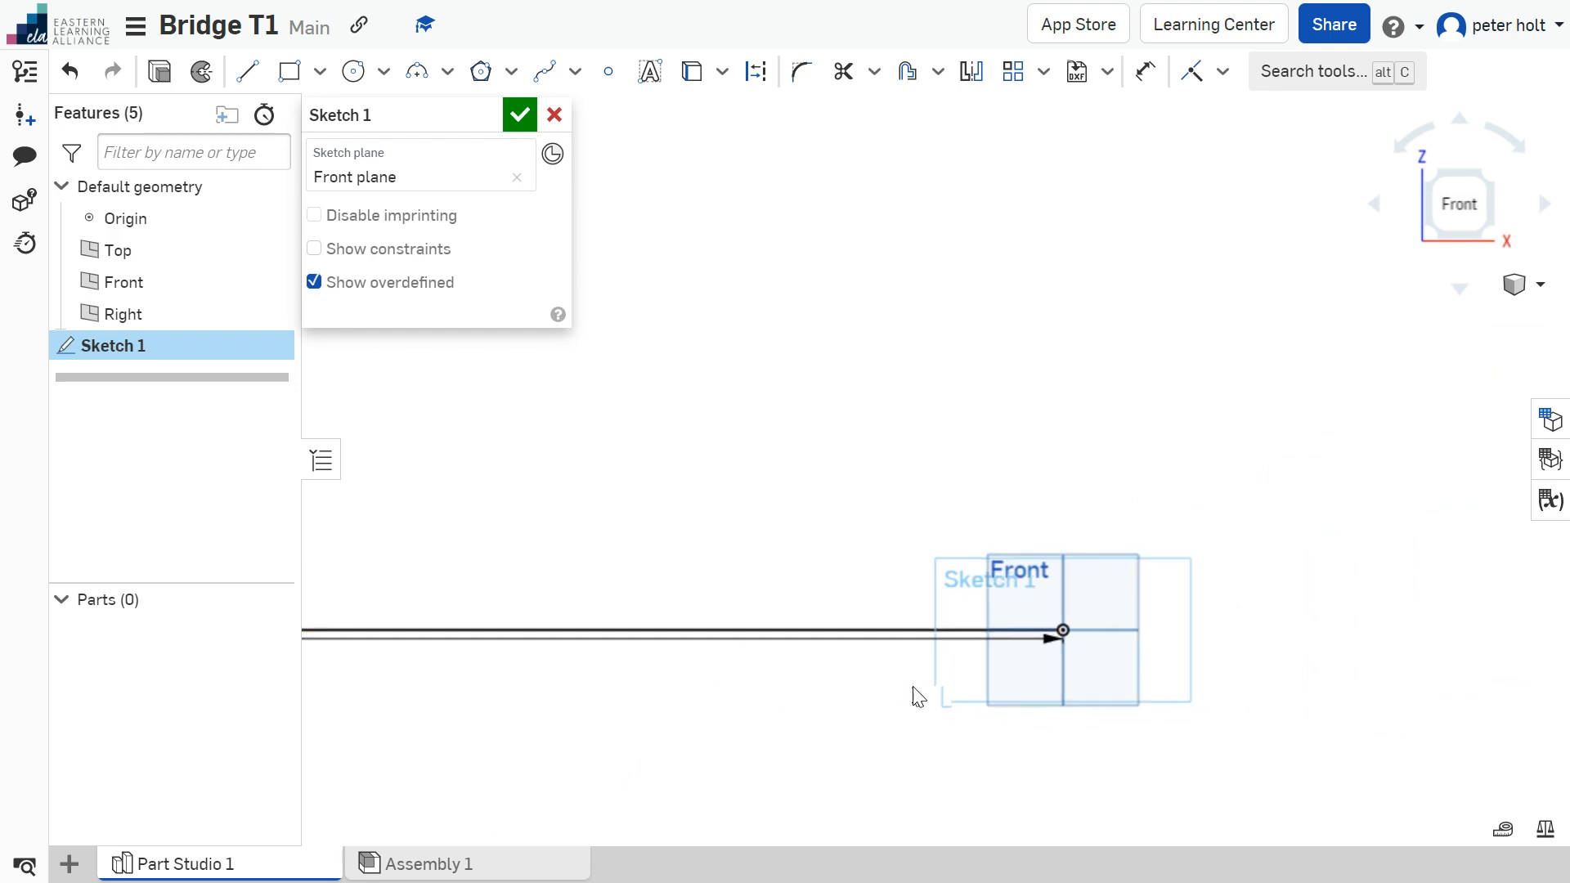
{"action": "scroll", "coordinate": [1024, 694], "scroll_direction": "up", "scroll_amount": 4}
{"action": "scroll", "coordinate": [716, 634], "scroll_direction": "down", "scroll_amount": 2}
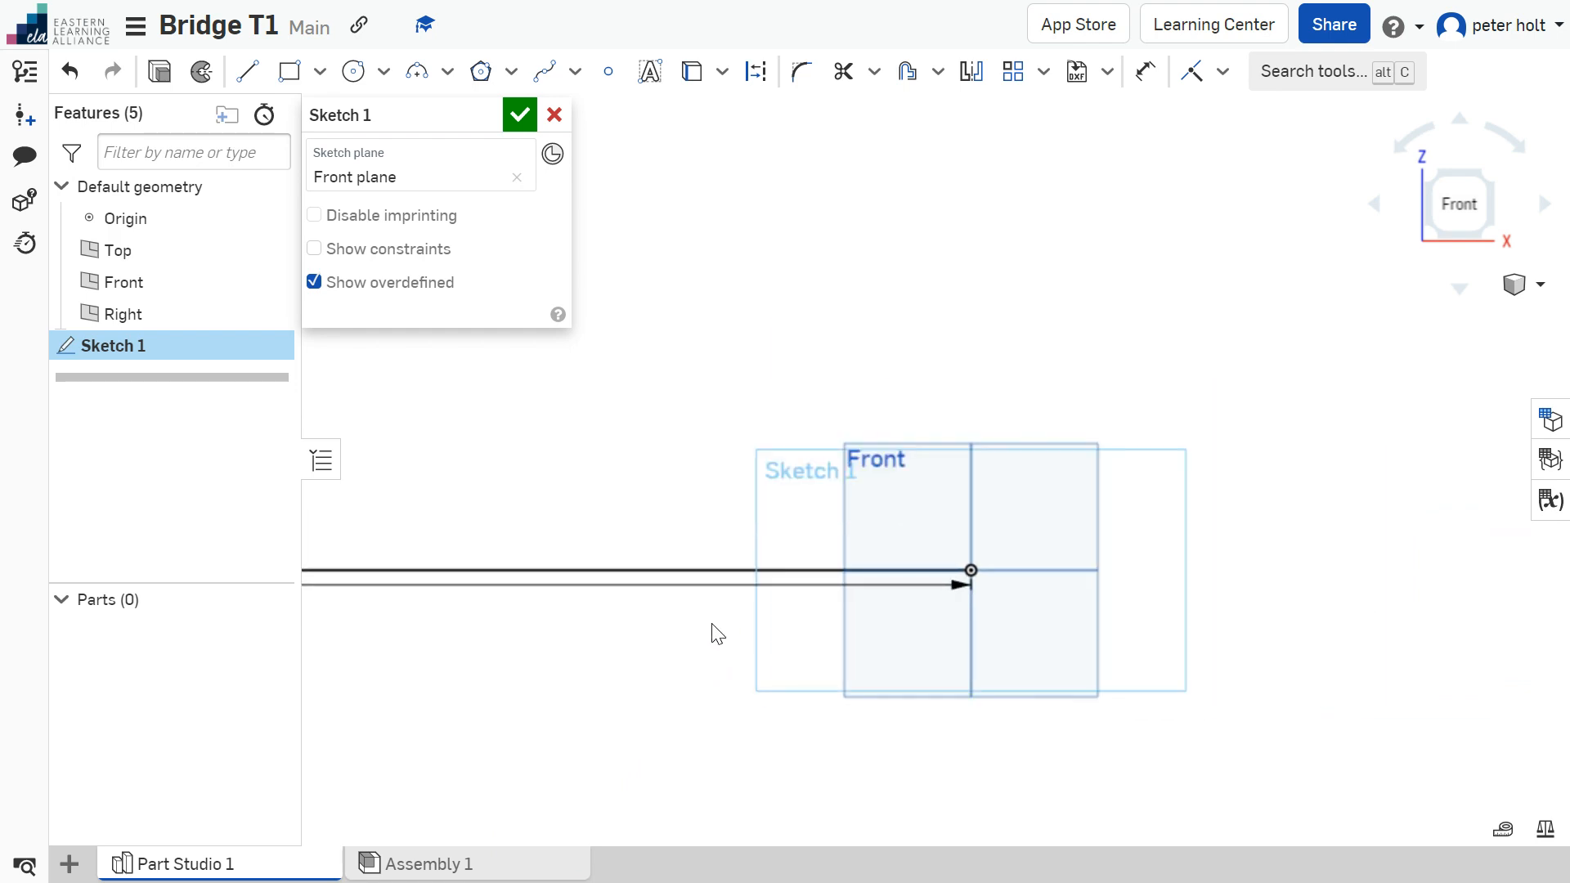
{"action": "left_click", "coordinate": [971, 570]}
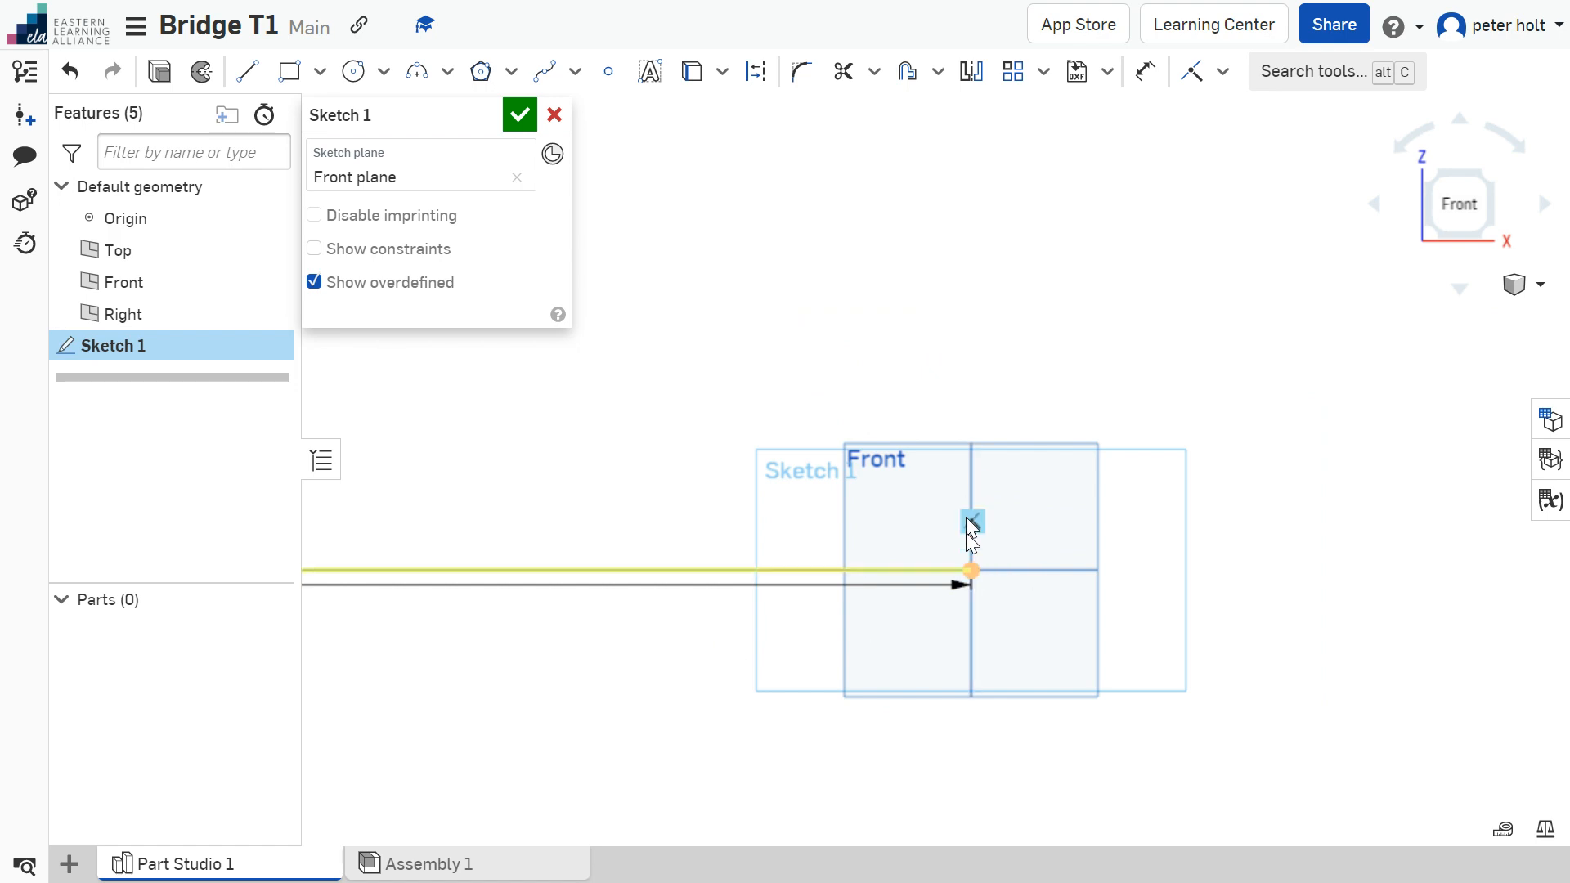
{"action": "left_click", "coordinate": [247, 72]}
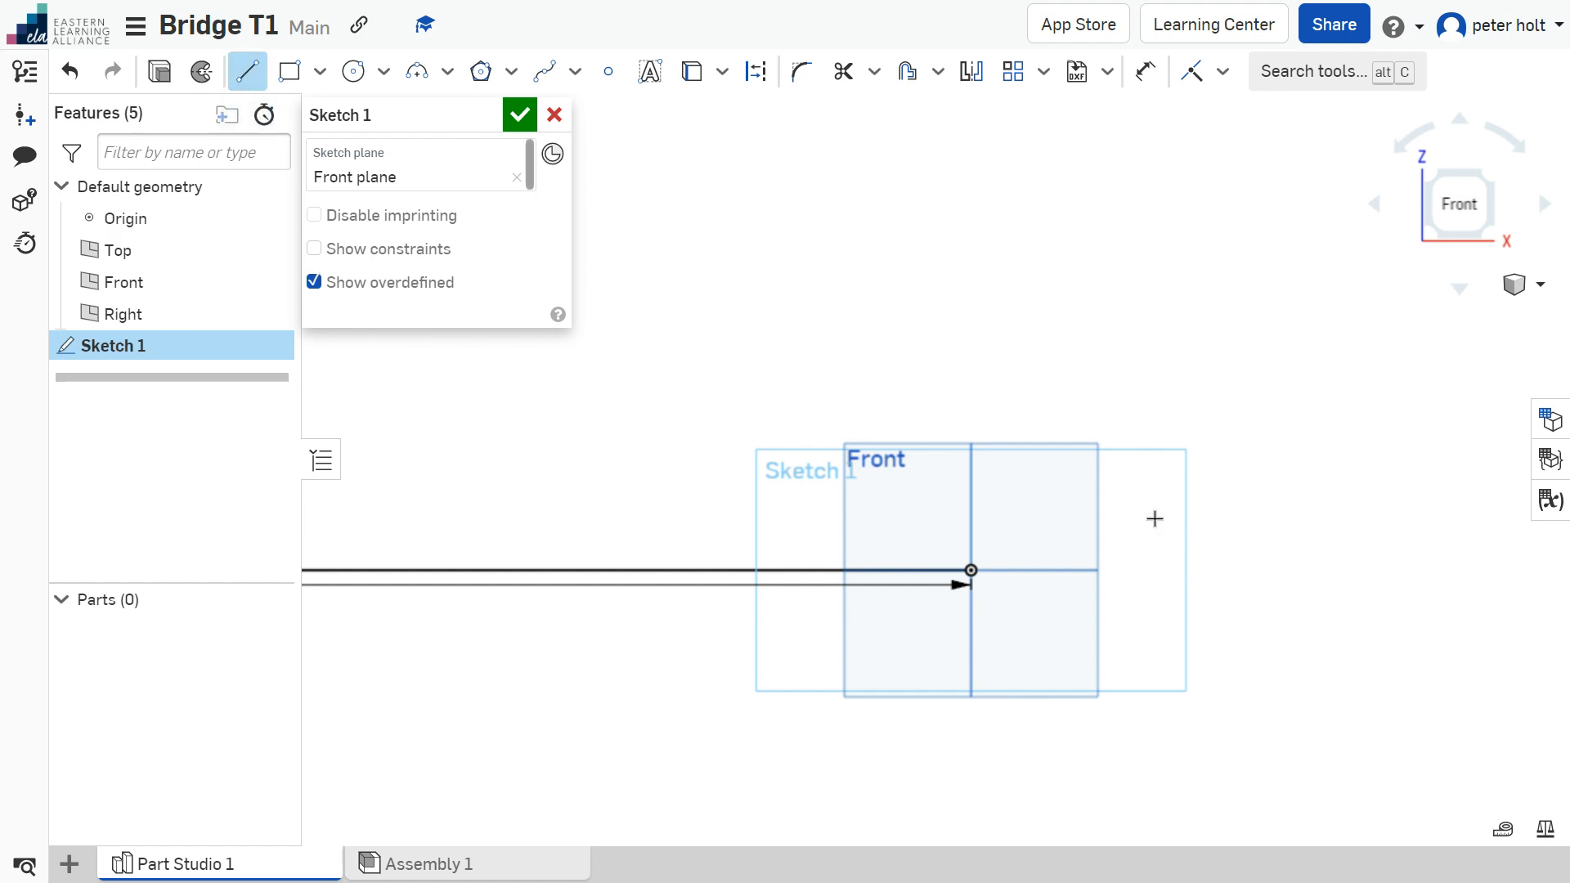
{"action": "left_click", "coordinate": [971, 570]}
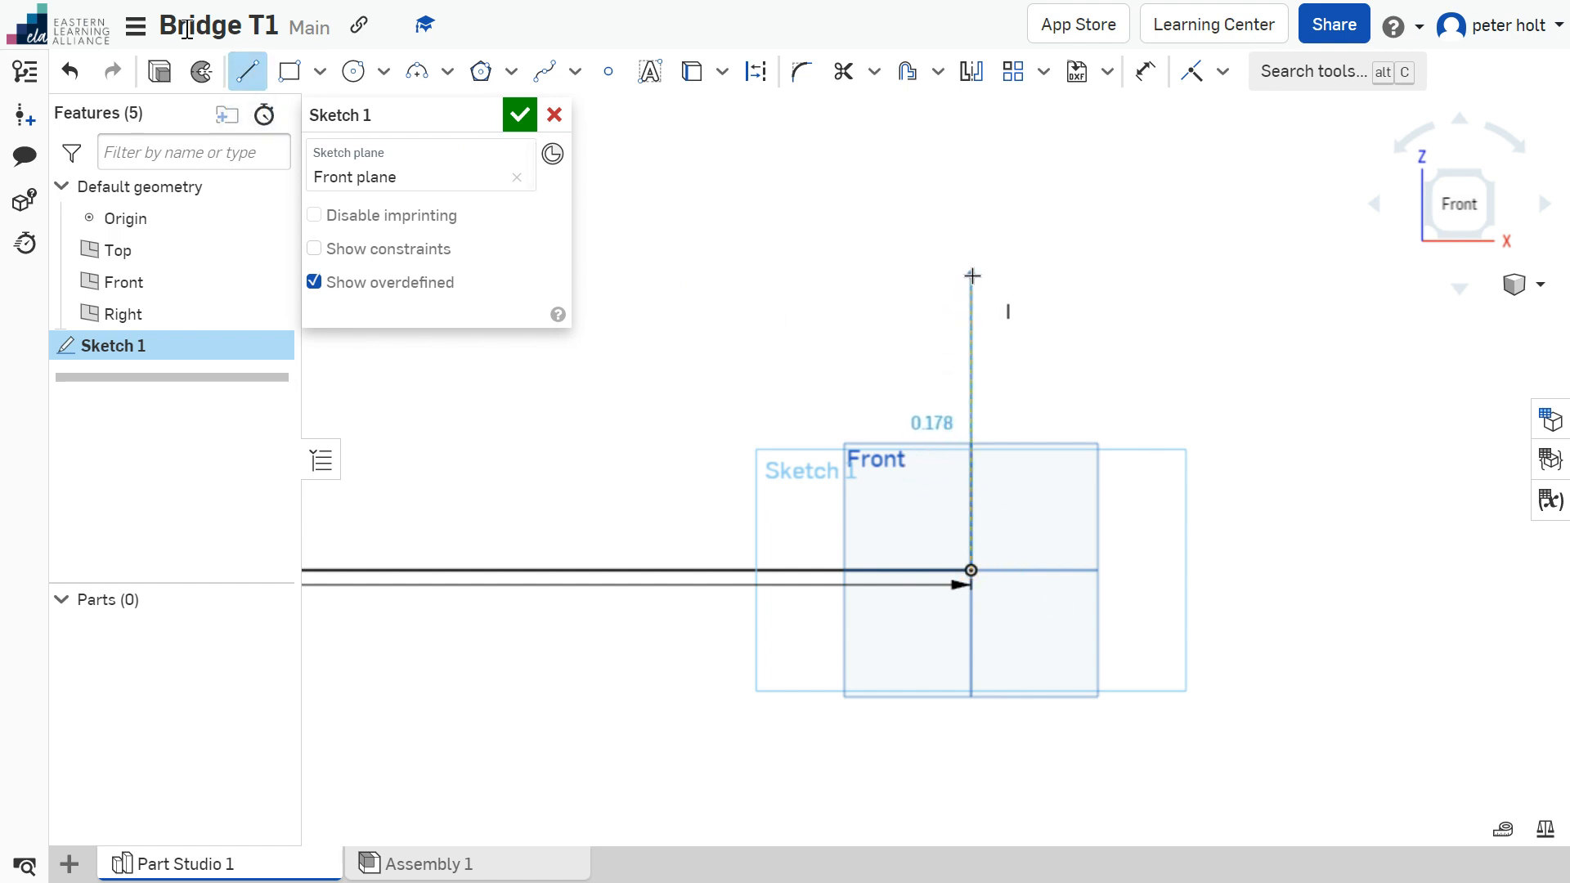
{"action": "left_click", "coordinate": [970, 264]}
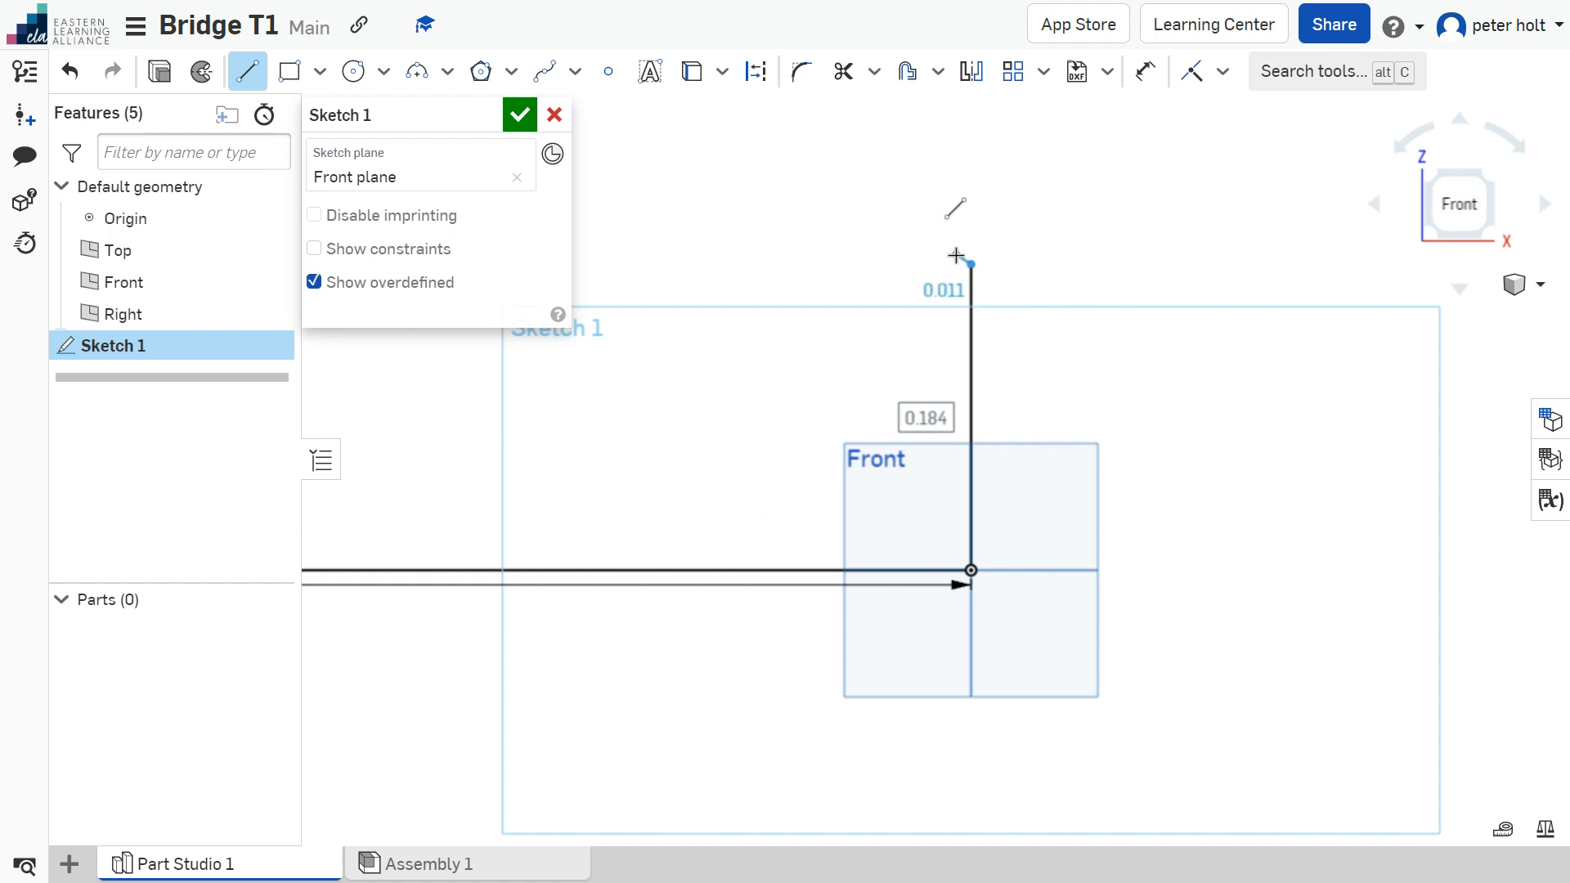
{"action": "key", "text": "t"}
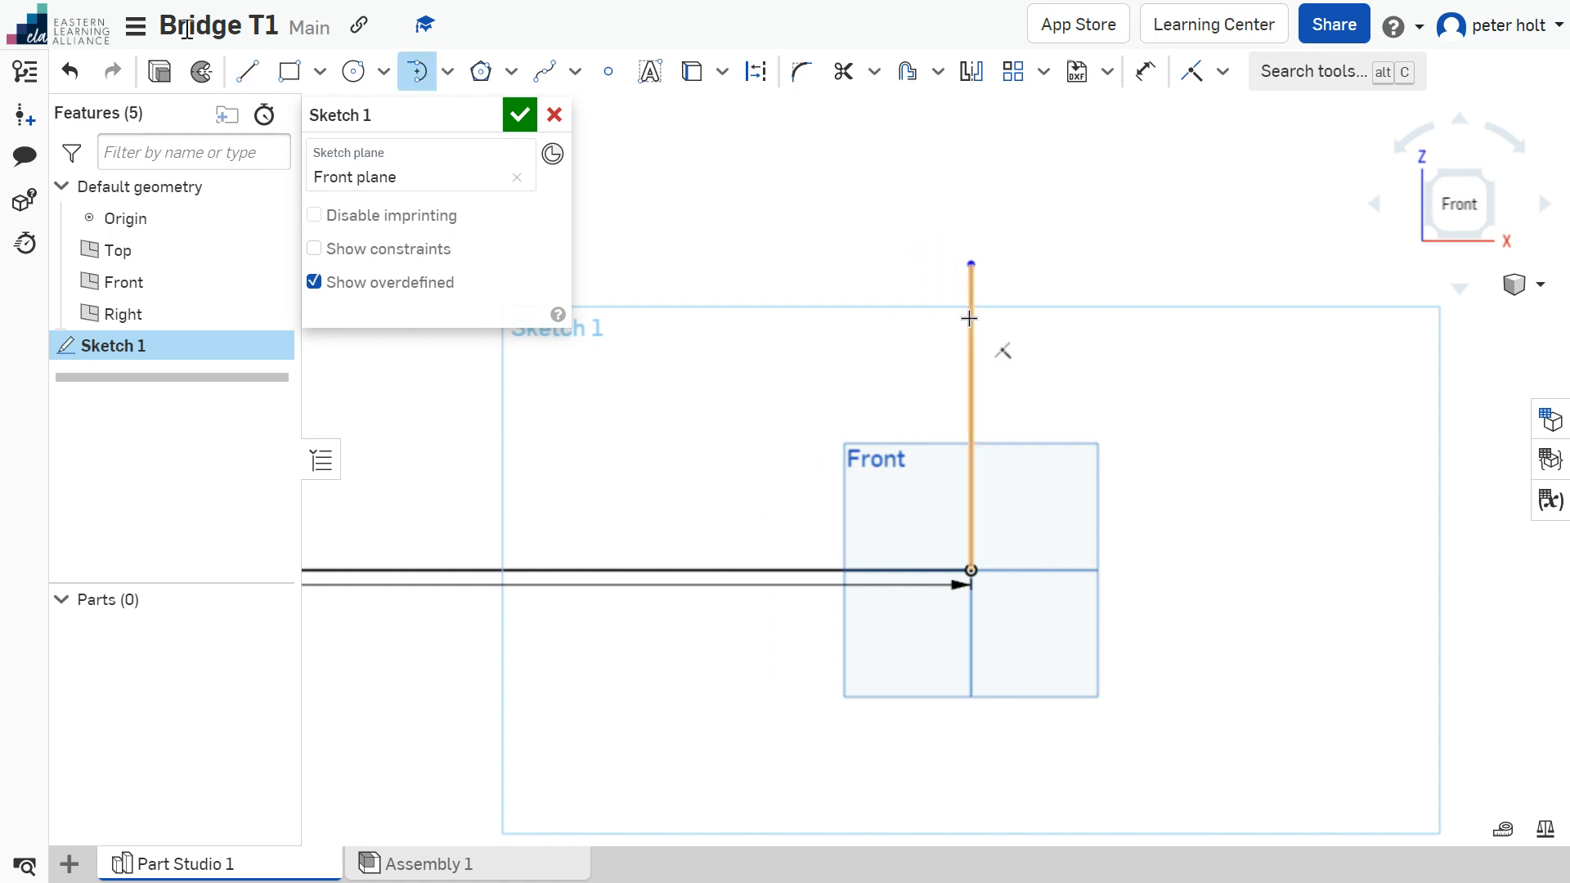
{"action": "key", "text": "l"}
{"action": "left_click", "coordinate": [971, 264]}
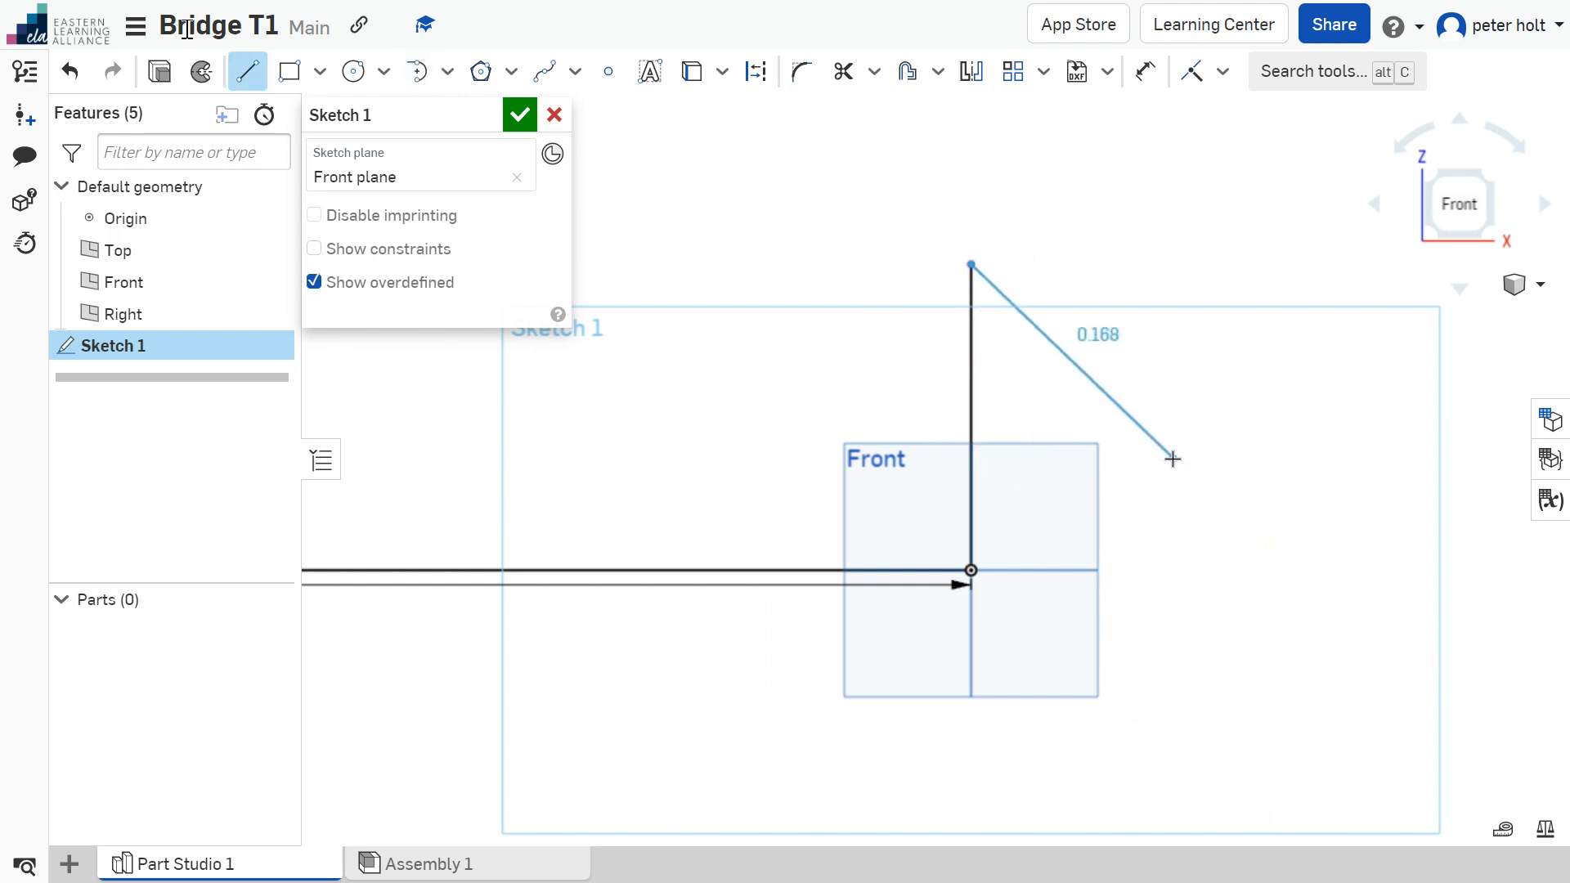
{"action": "key", "text": "Escape"}
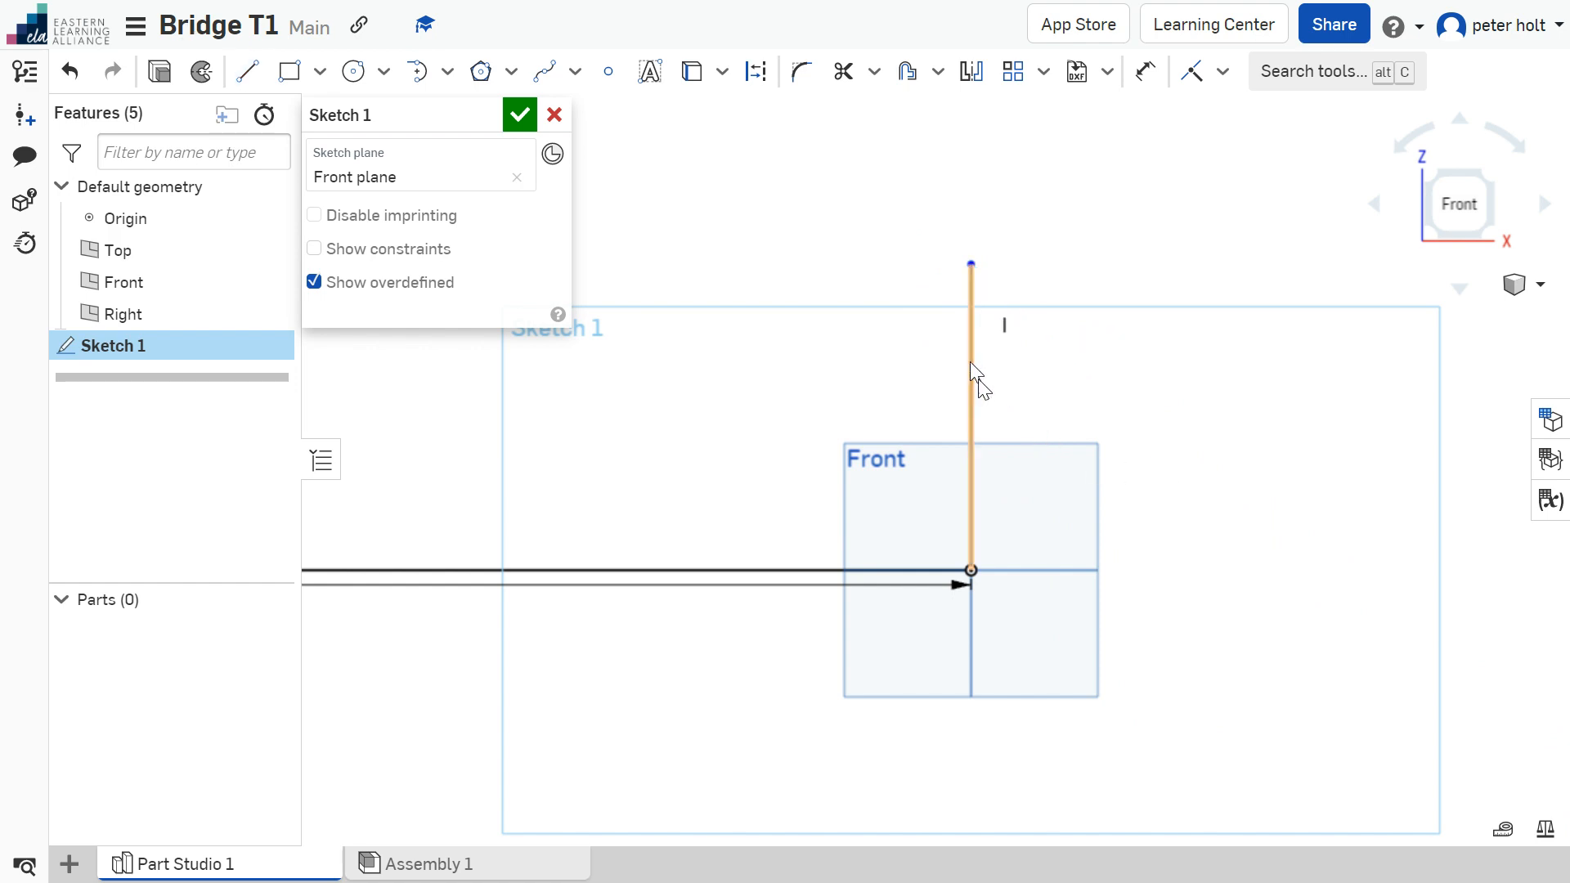
{"action": "key", "text": "ctrl+z"}
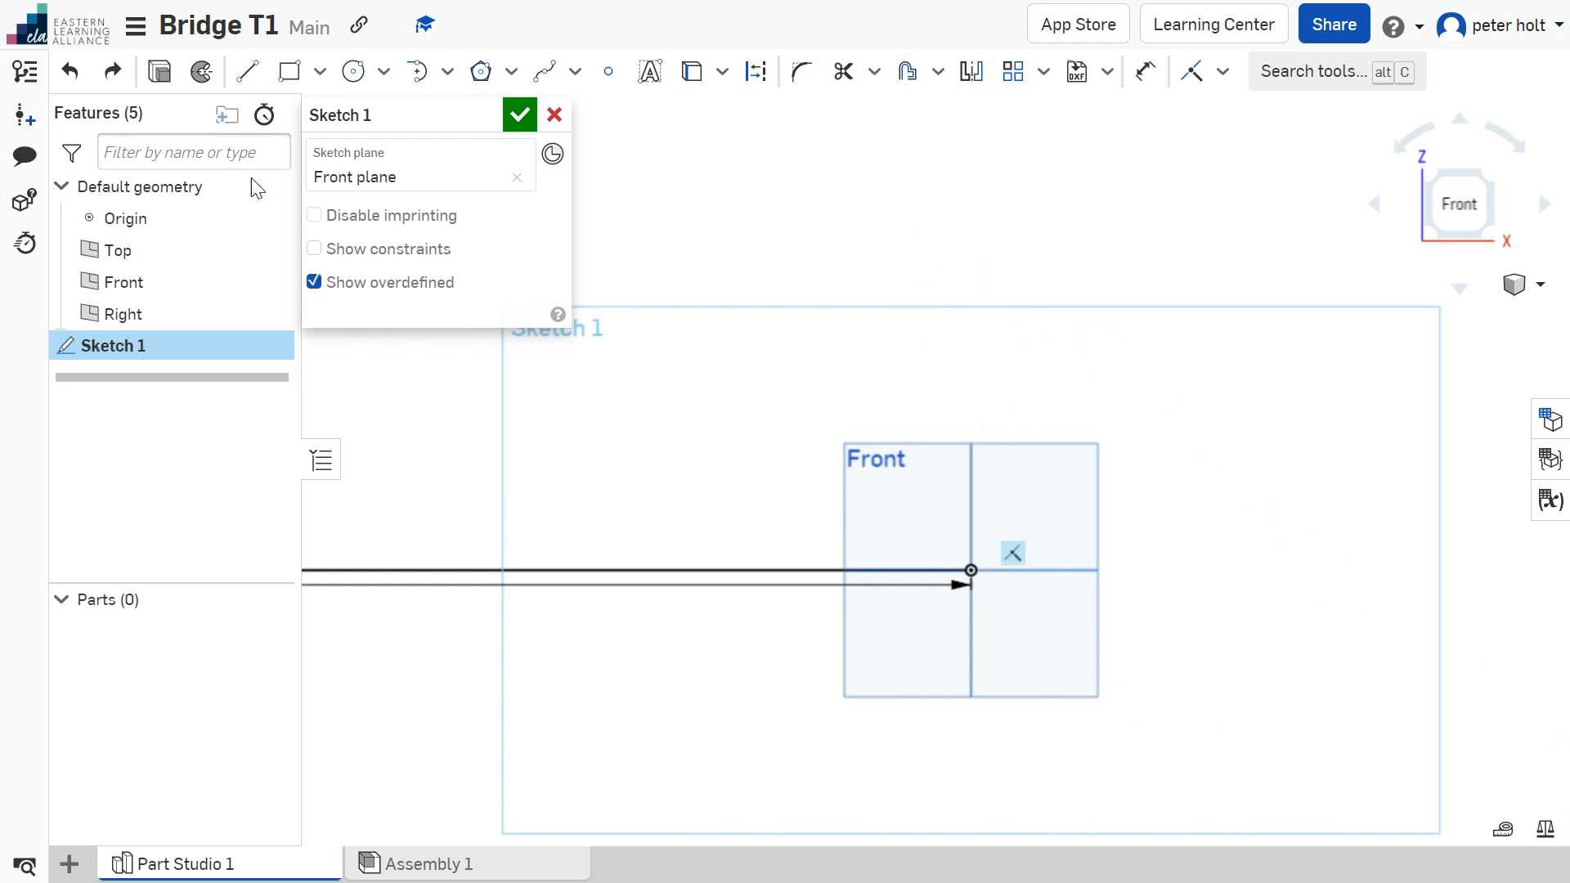
Step: Draw a vertical line upward from the origin and set its length to 2 m
{"action": "left_click", "coordinate": [247, 71]}
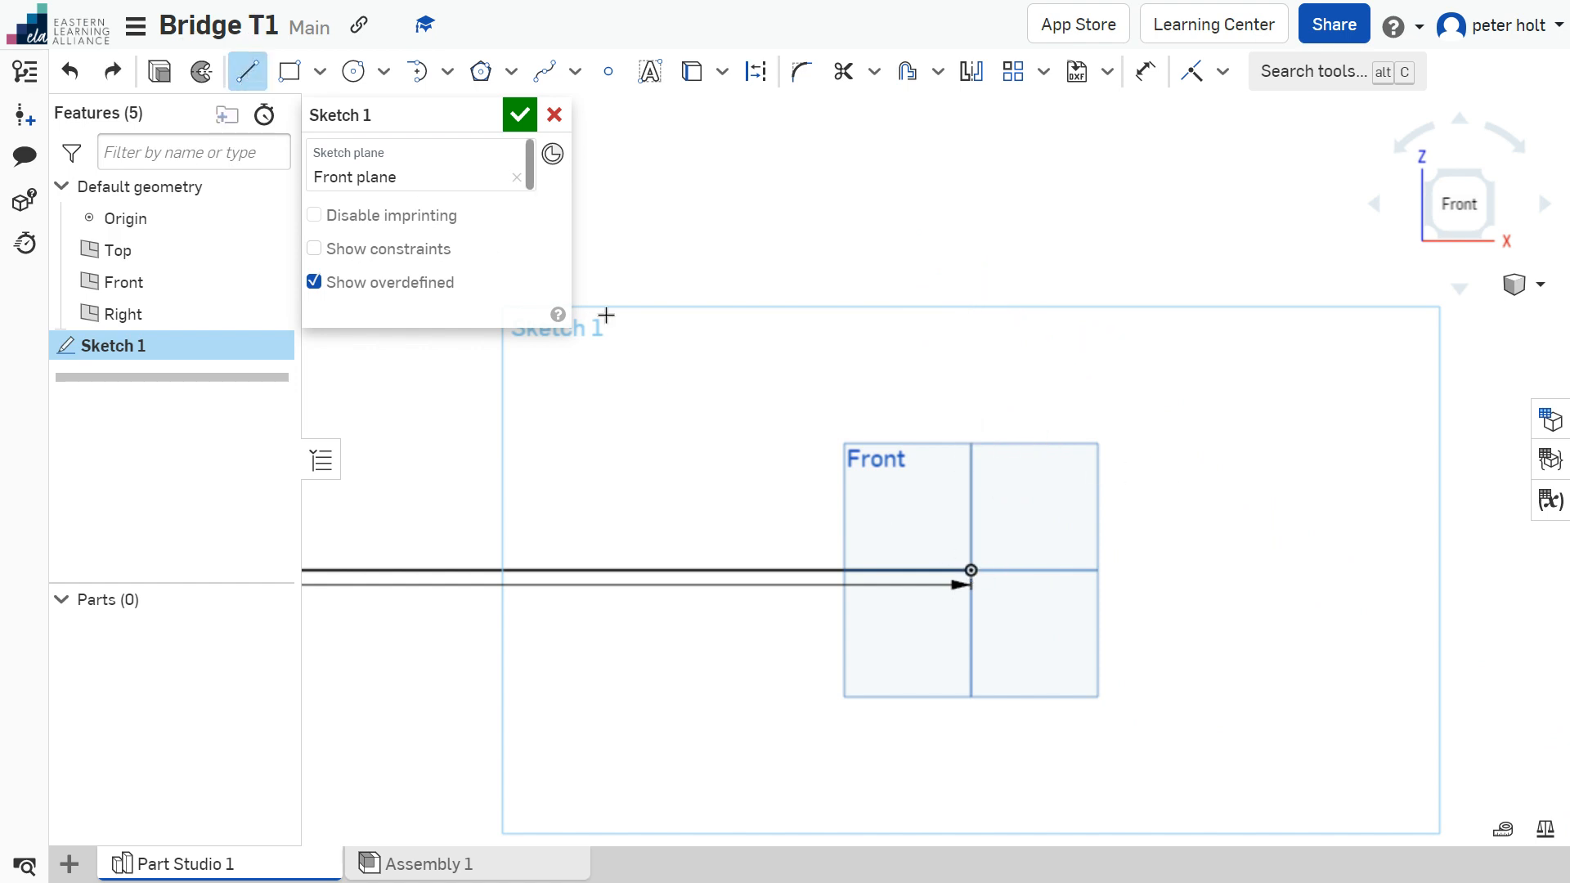
{"action": "left_click", "coordinate": [971, 570]}
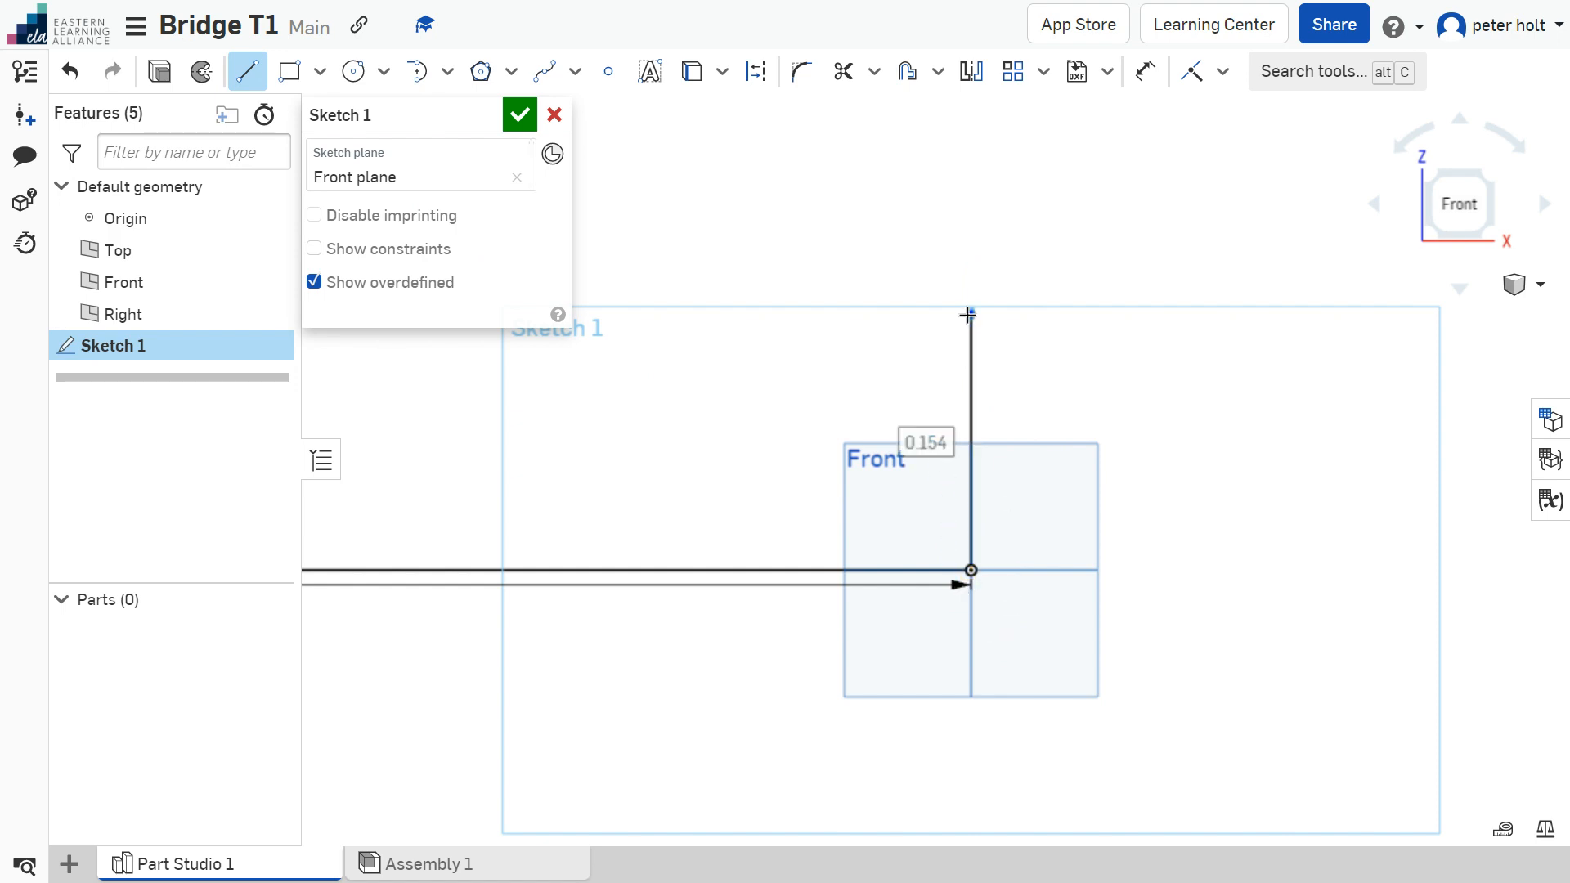
{"action": "type", "text": "2"}
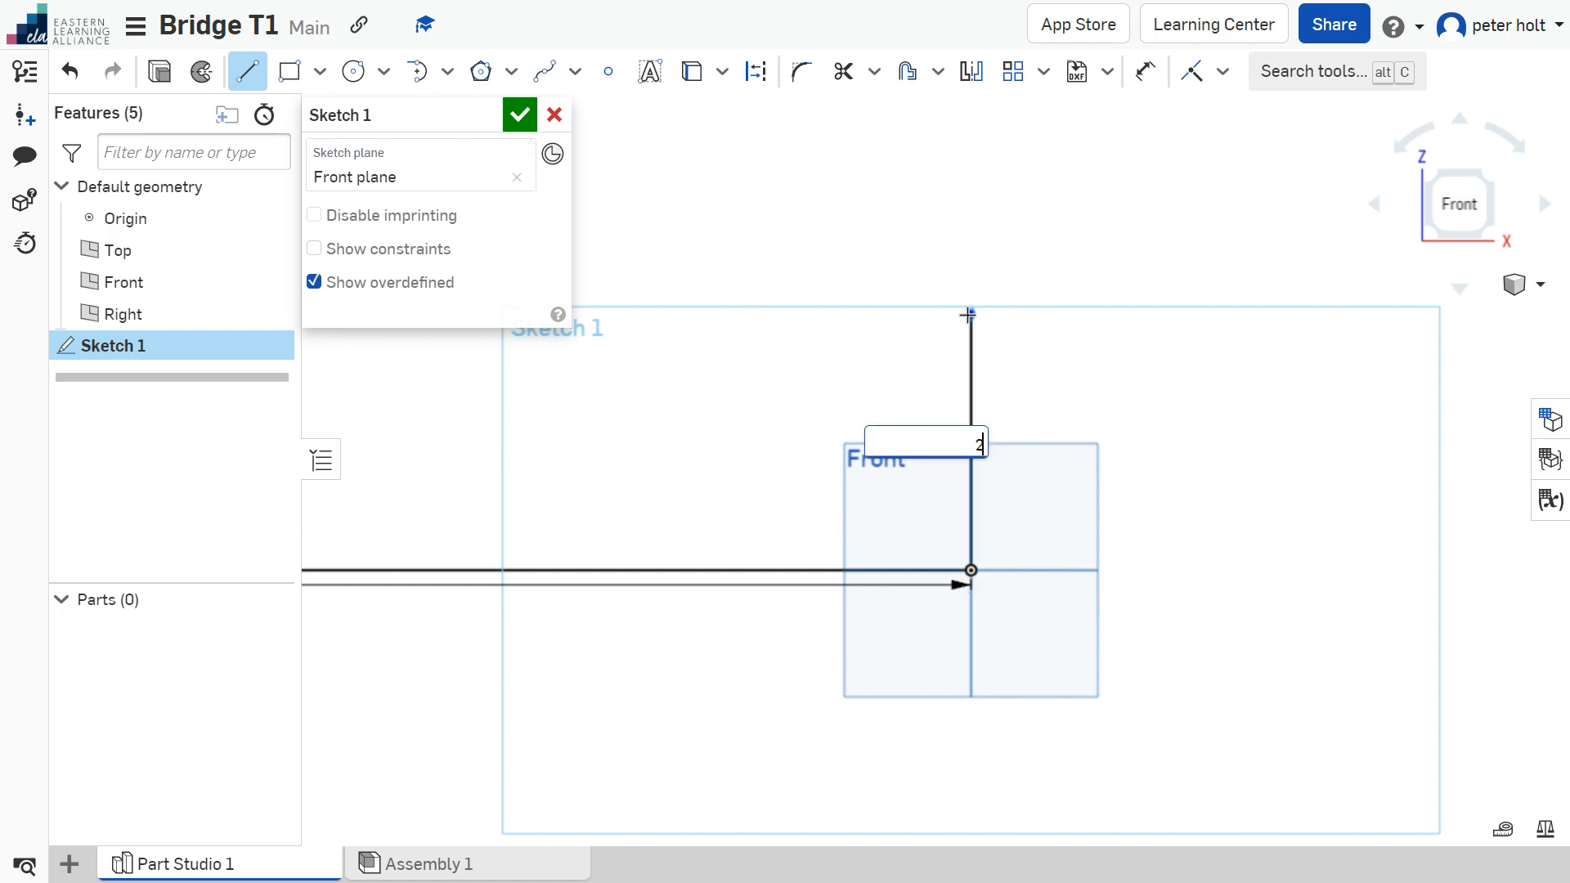
{"action": "key", "text": "Return"}
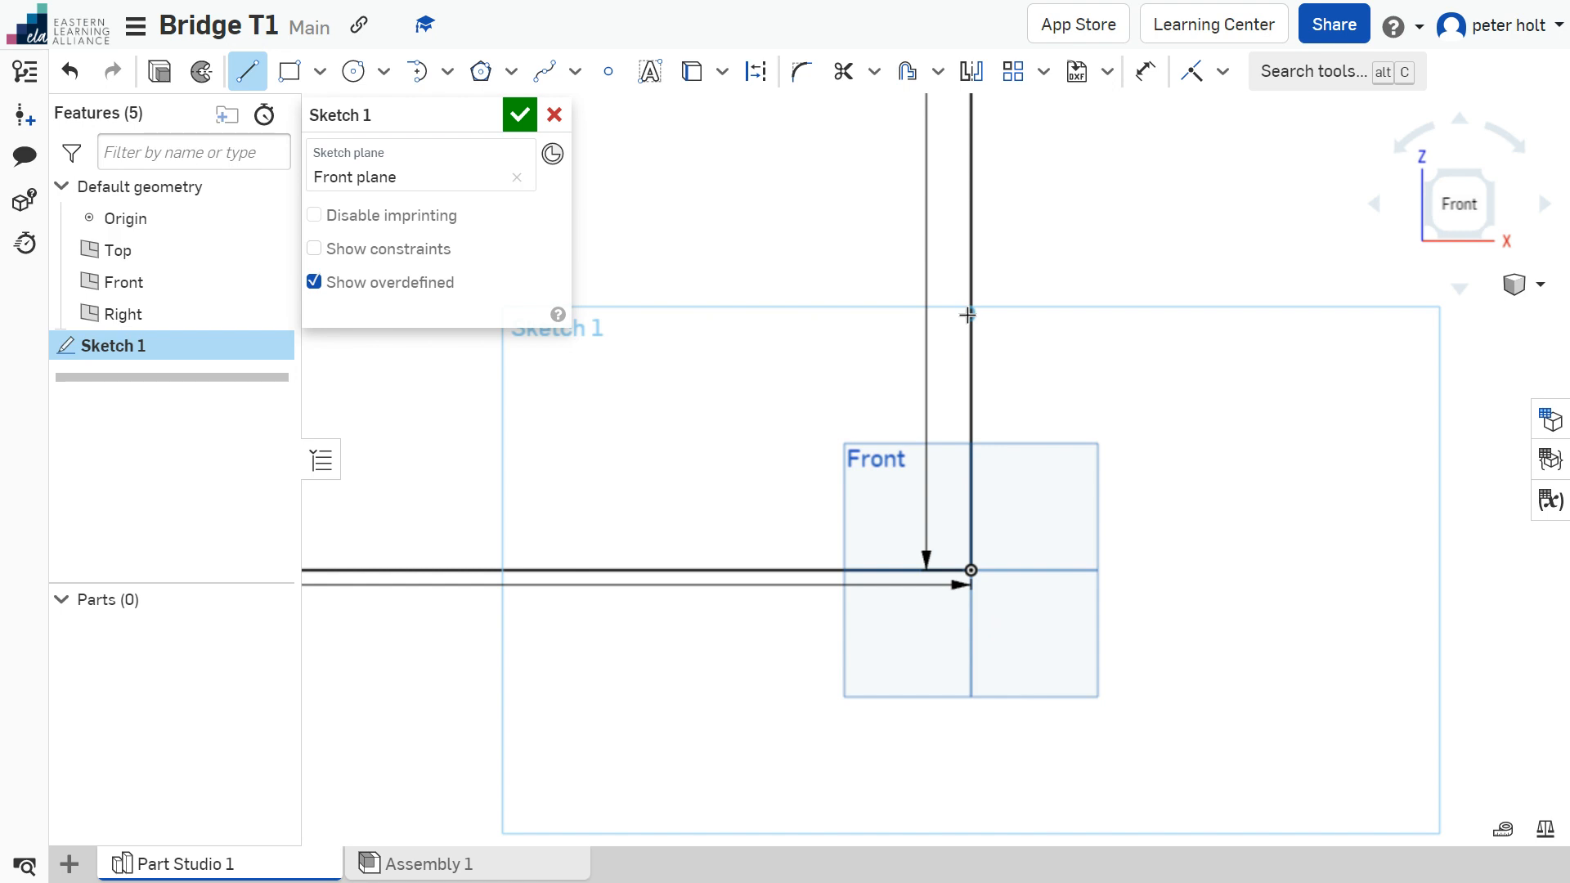
{"action": "key", "text": "Escape"}
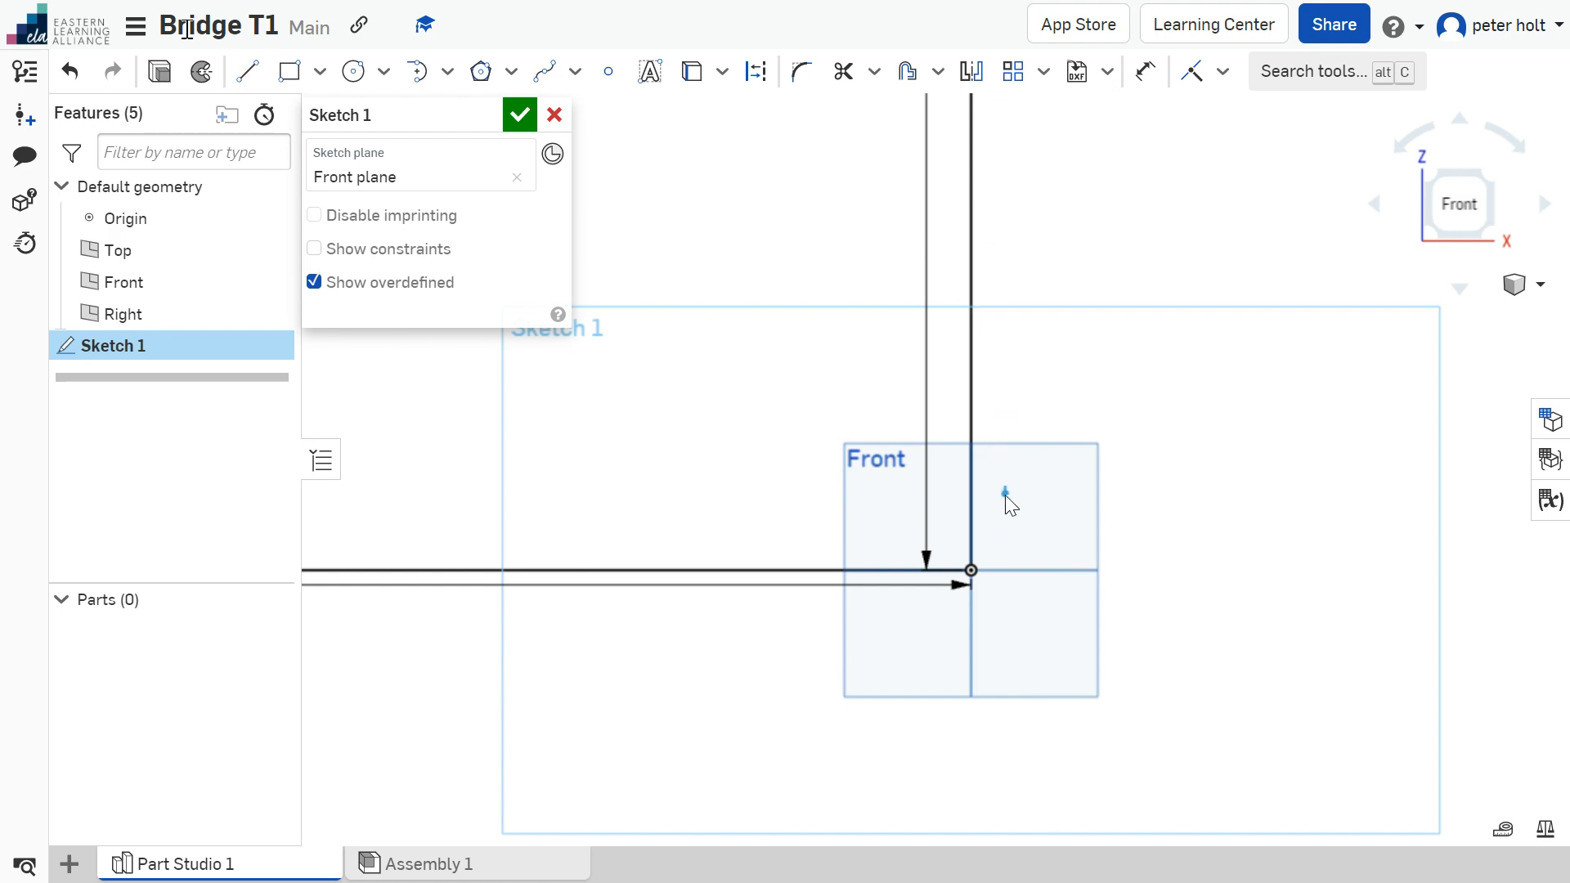
Step: Draw a horizontal line from the origin toward positive X and set its length to 2.5 m
{"action": "left_click", "coordinate": [971, 570]}
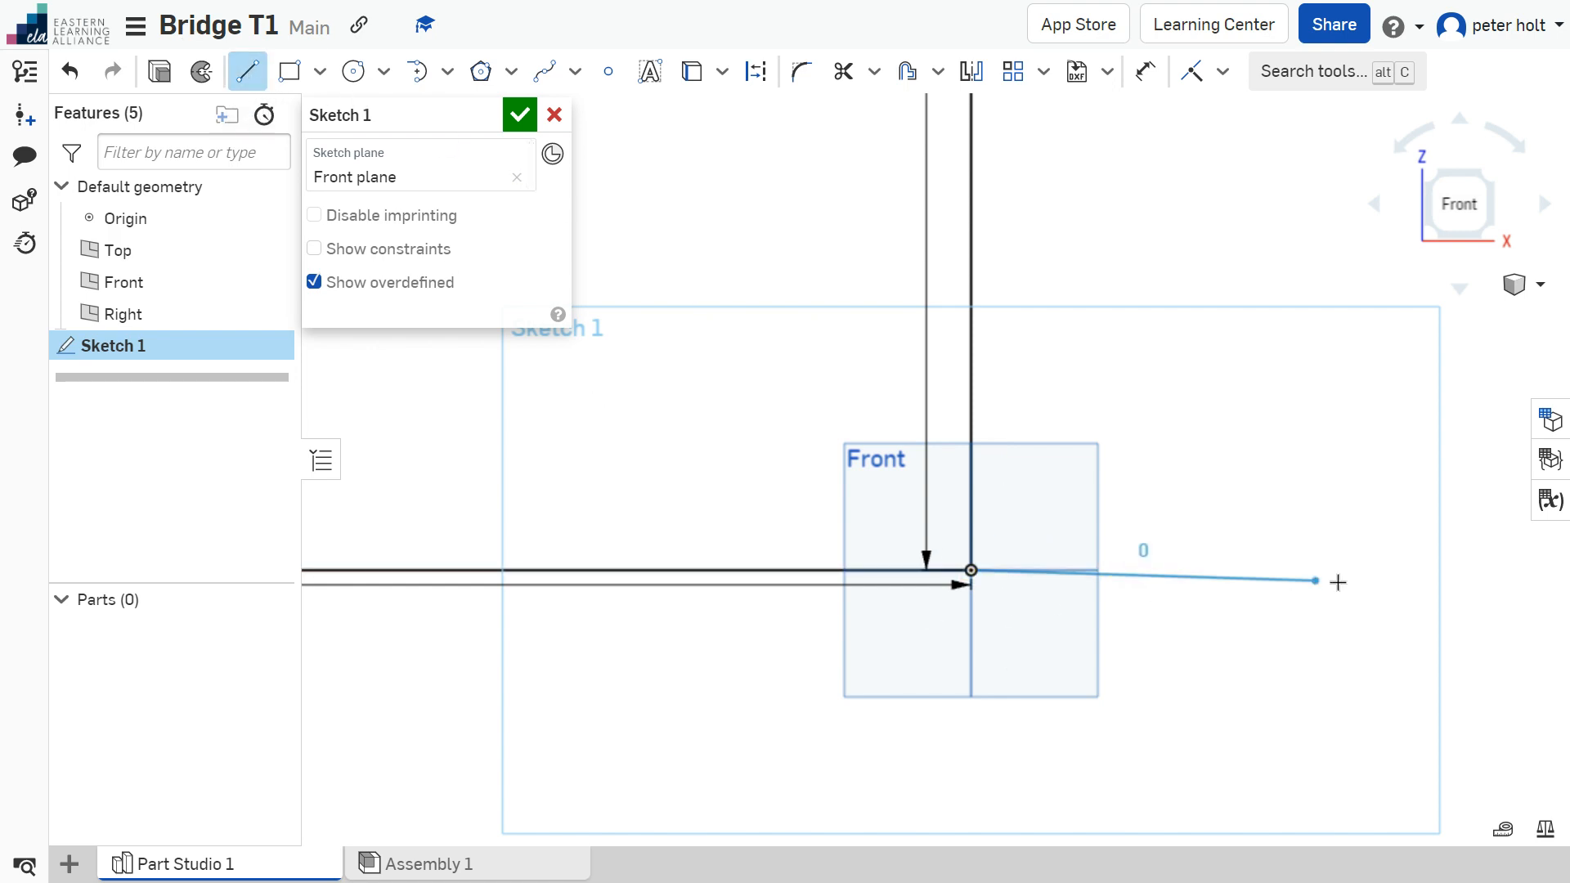
{"action": "left_click", "coordinate": [1478, 576]}
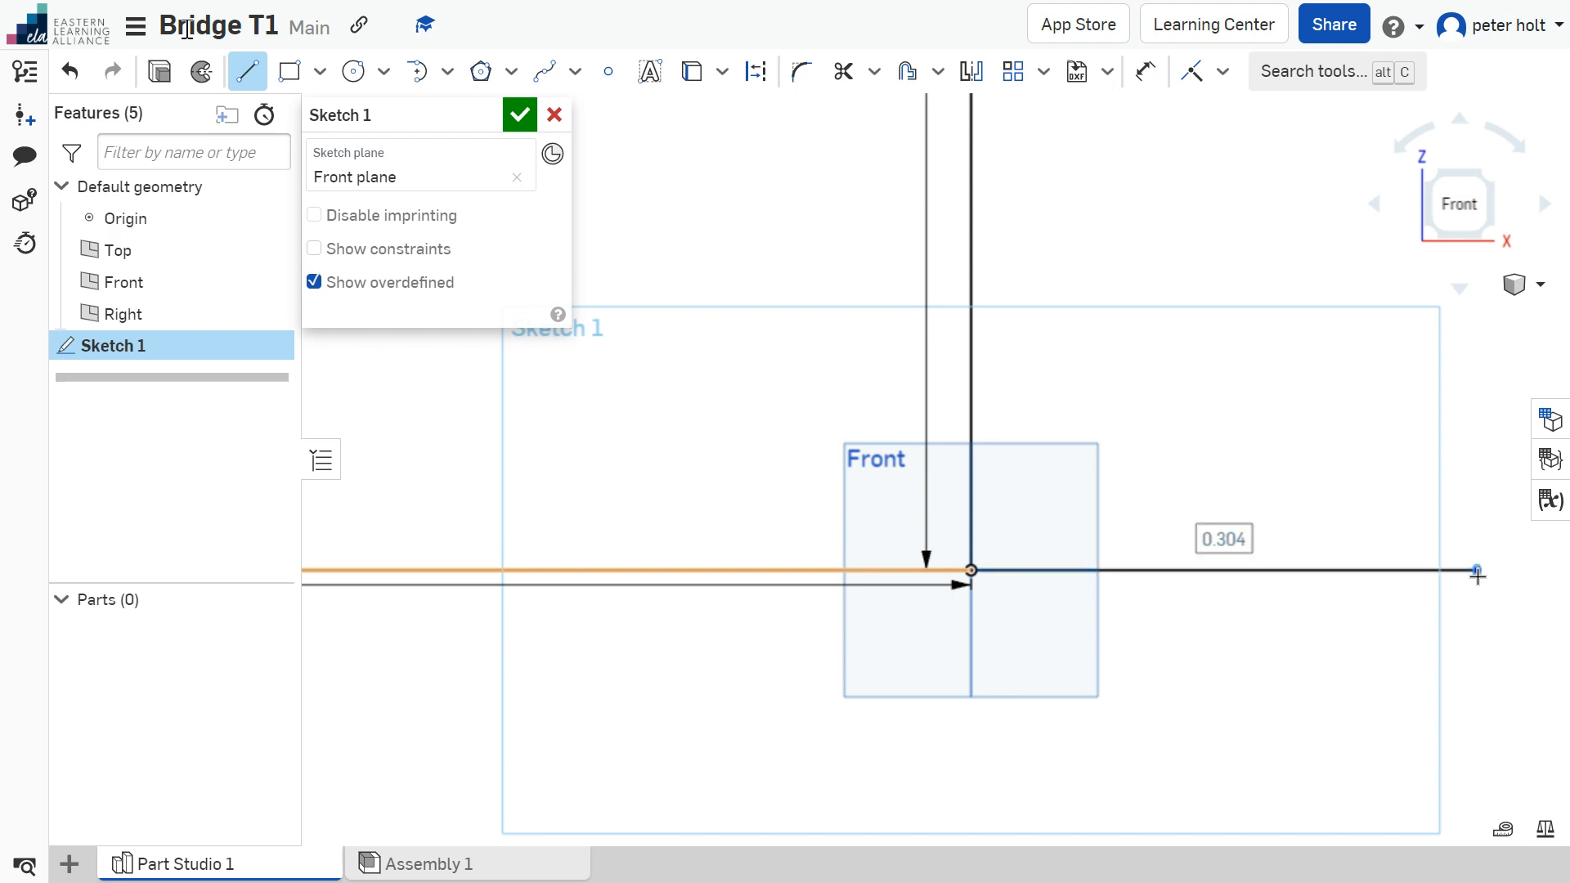
{"action": "type", "text": "2.5"}
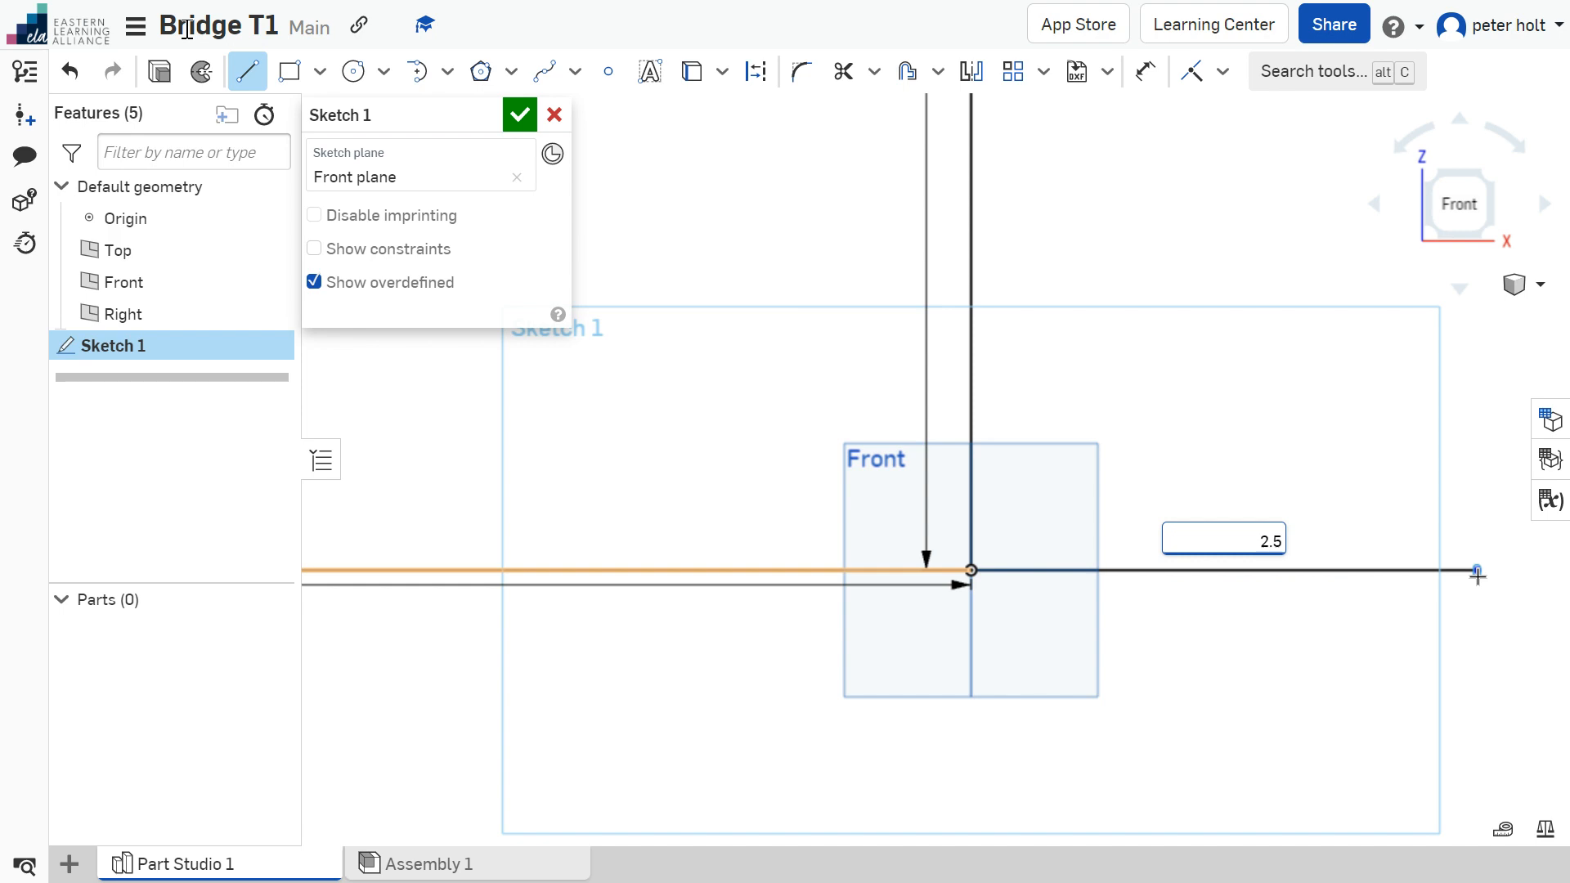
{"action": "key", "text": "Return"}
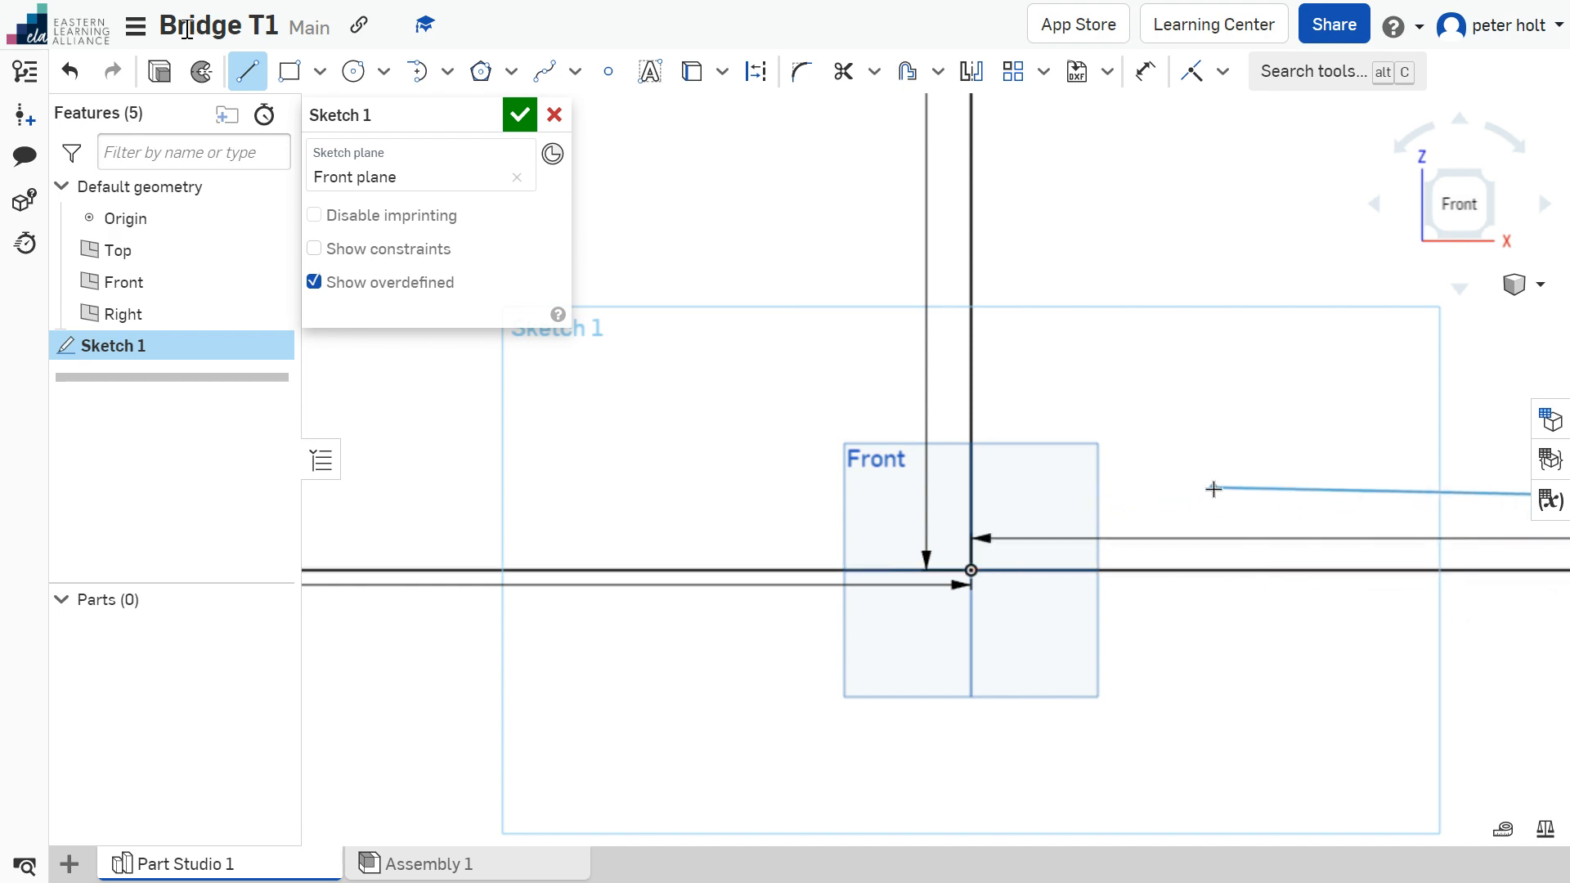
{"action": "key", "text": "Escape"}
{"action": "scroll", "coordinate": [1012, 483], "scroll_direction": "down", "scroll_amount": 8}
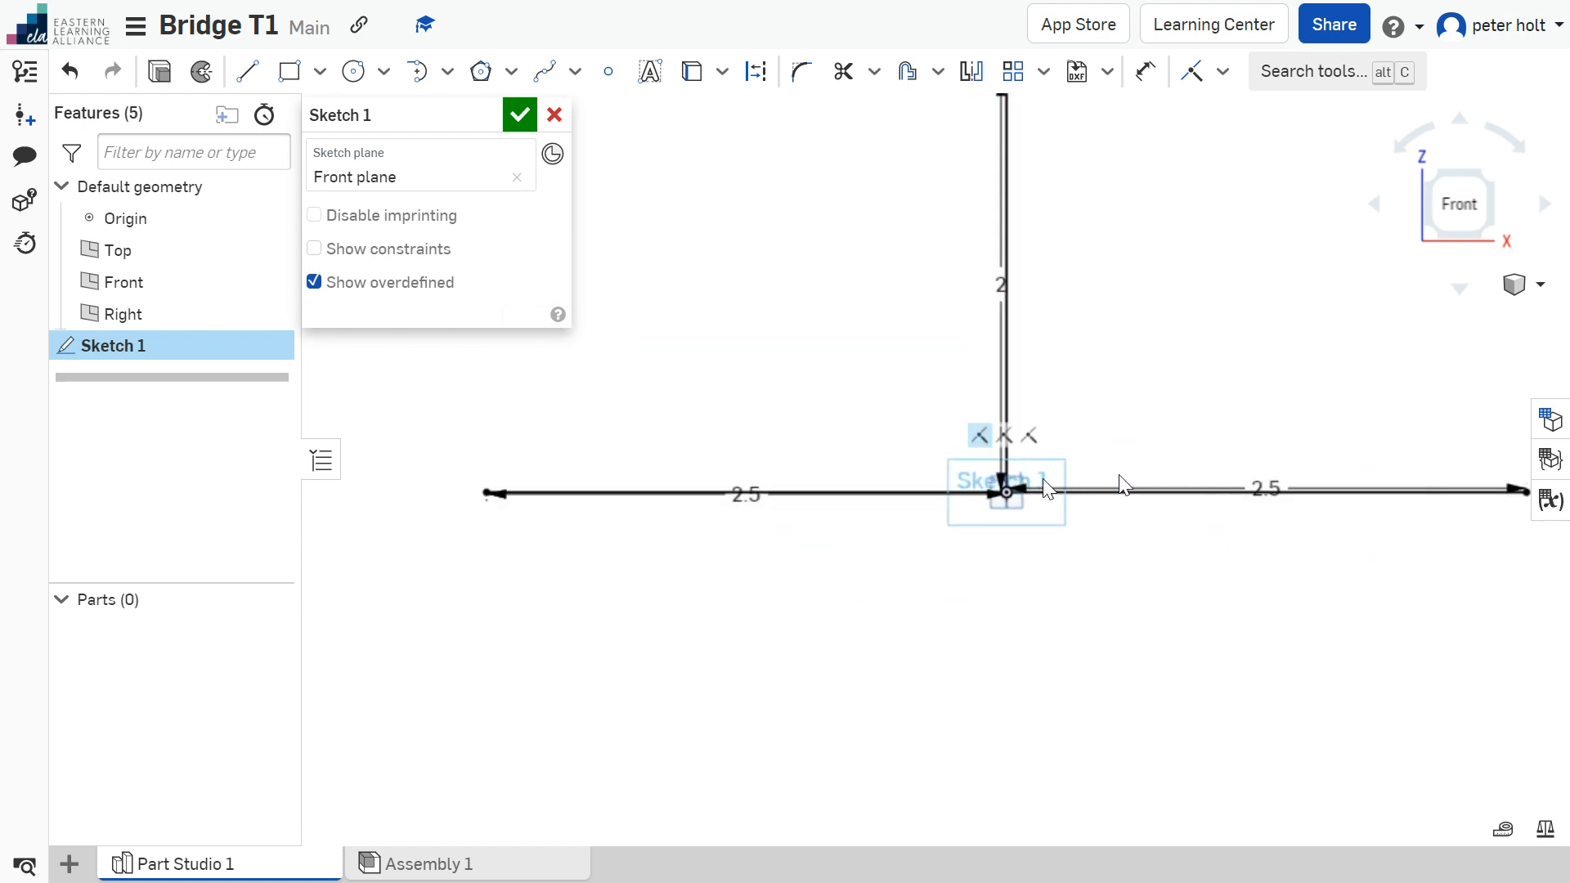
Step: Convert the vertical 2 m line and both horizontal 2.5 m lines into construction geometry
{"action": "scroll", "coordinate": [1038, 376], "scroll_direction": "down", "scroll_amount": 3}
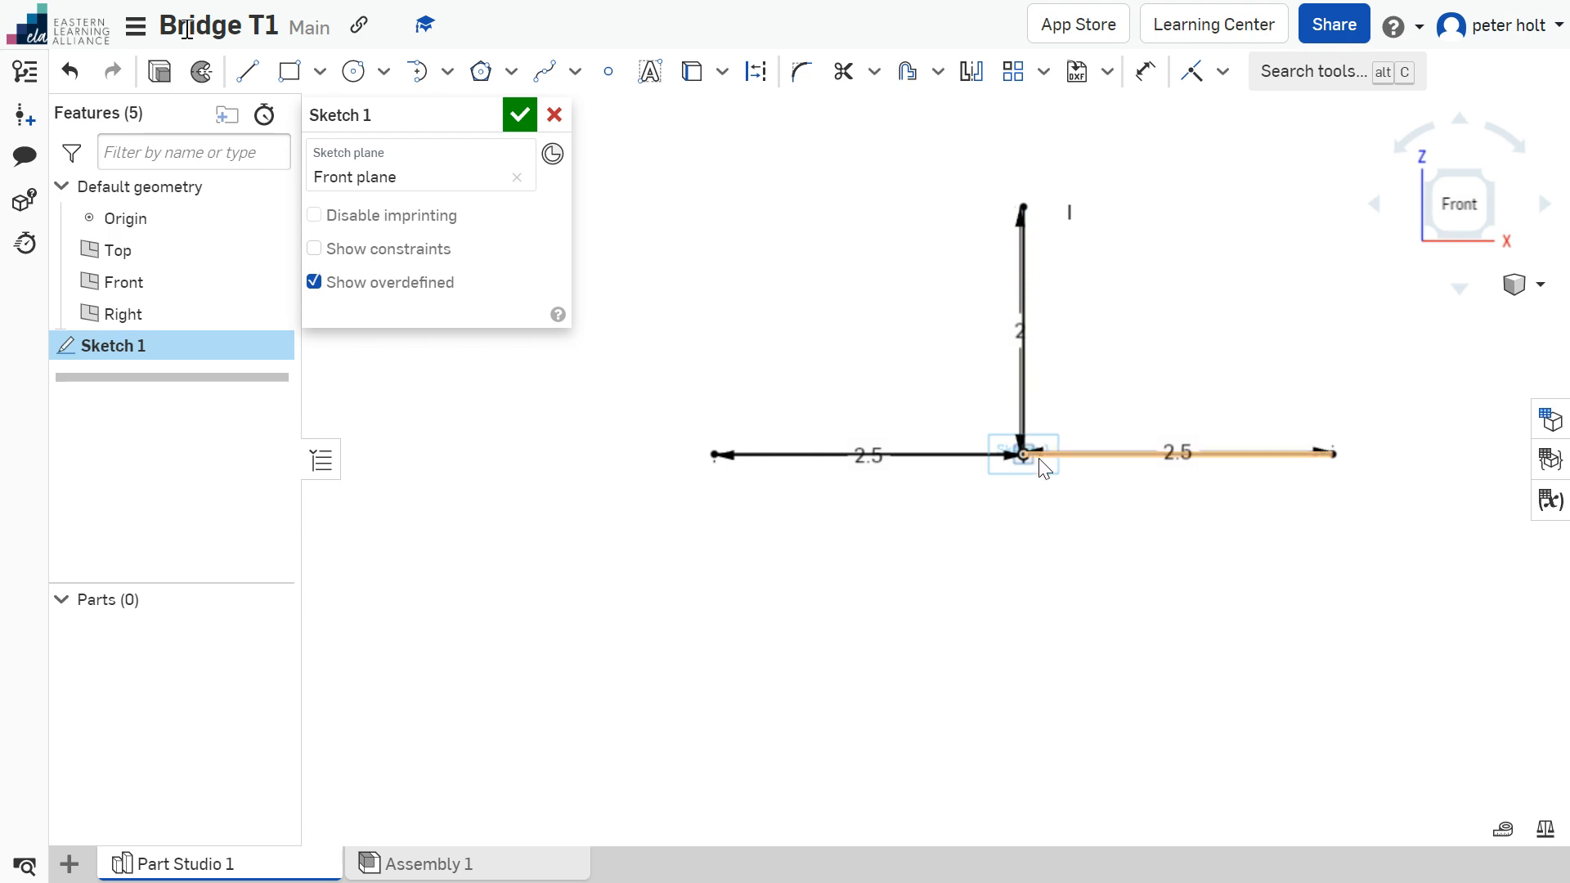
{"action": "scroll", "coordinate": [1112, 548], "scroll_direction": "up", "scroll_amount": 3}
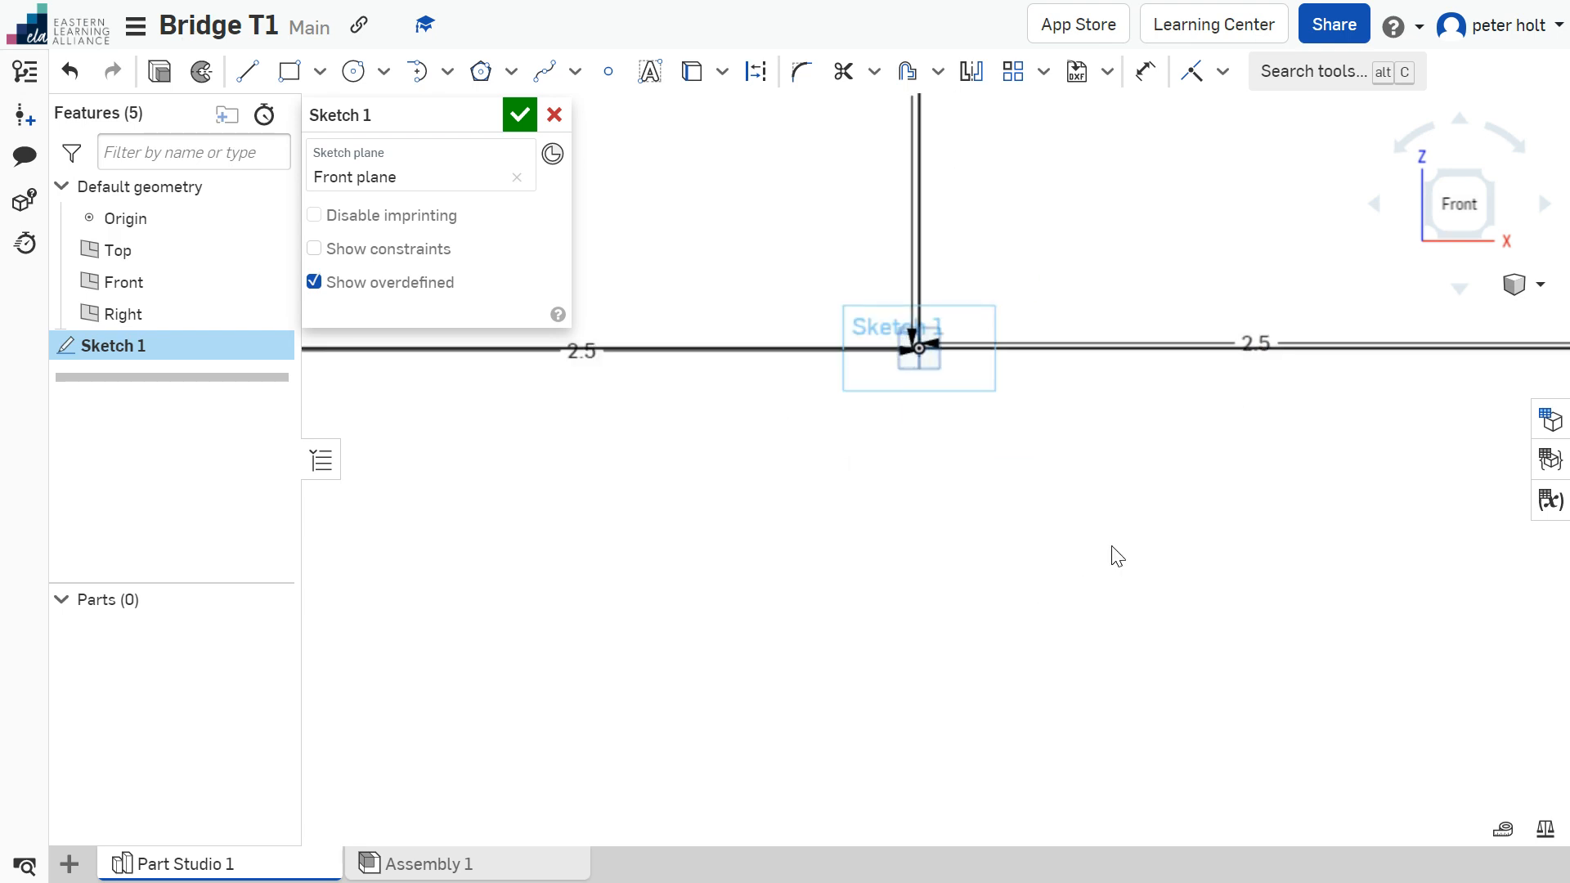
{"action": "left_click", "coordinate": [920, 228]}
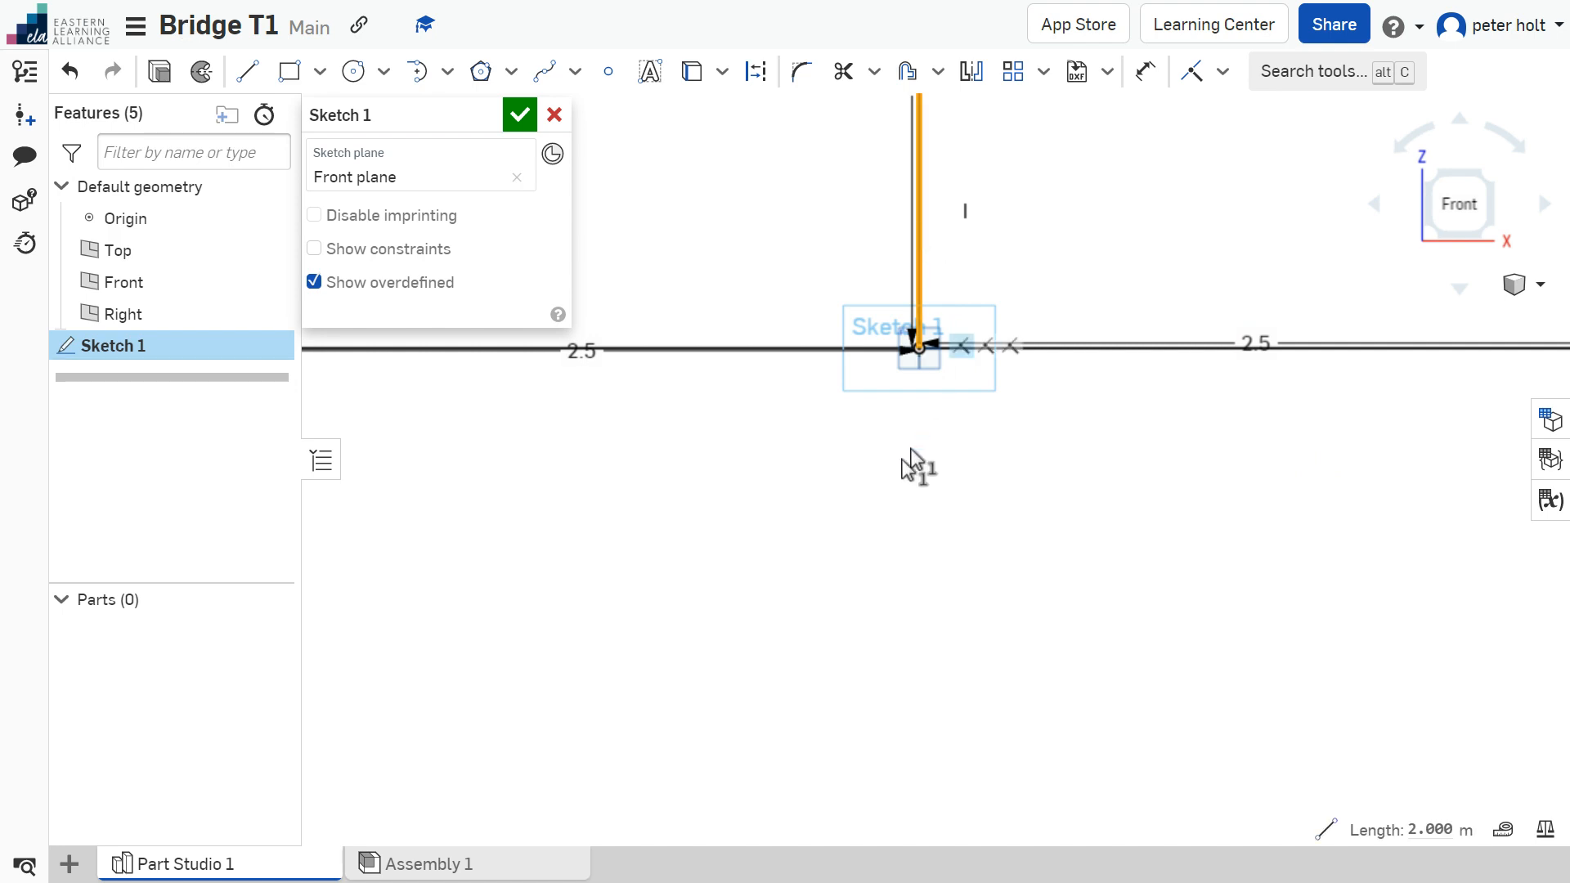
{"action": "left_click", "coordinate": [807, 350]}
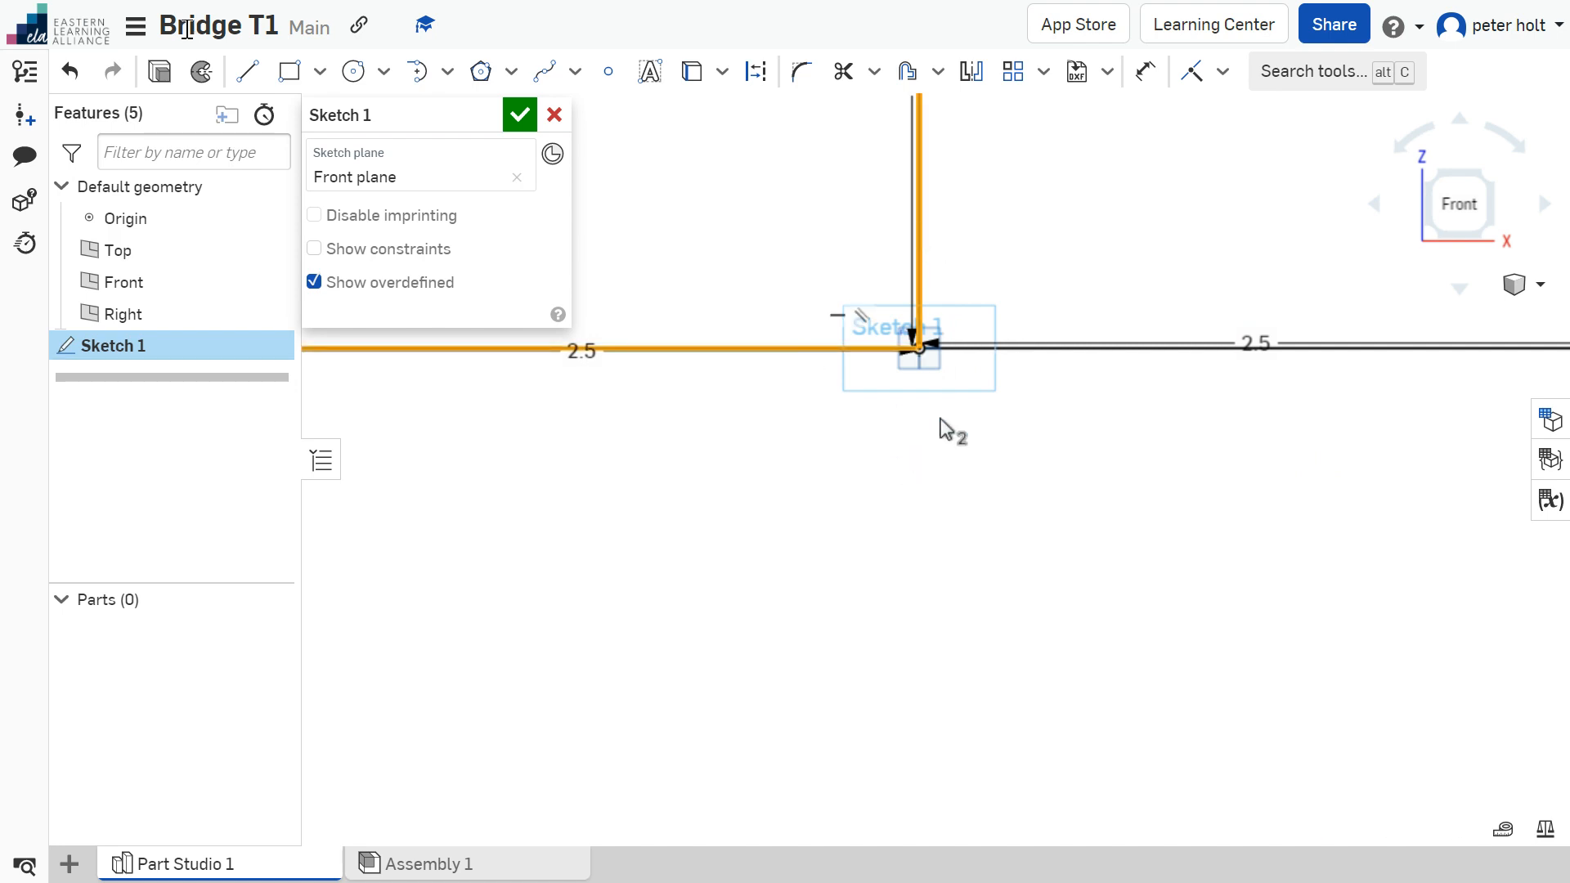
{"action": "left_click", "coordinate": [1095, 347]}
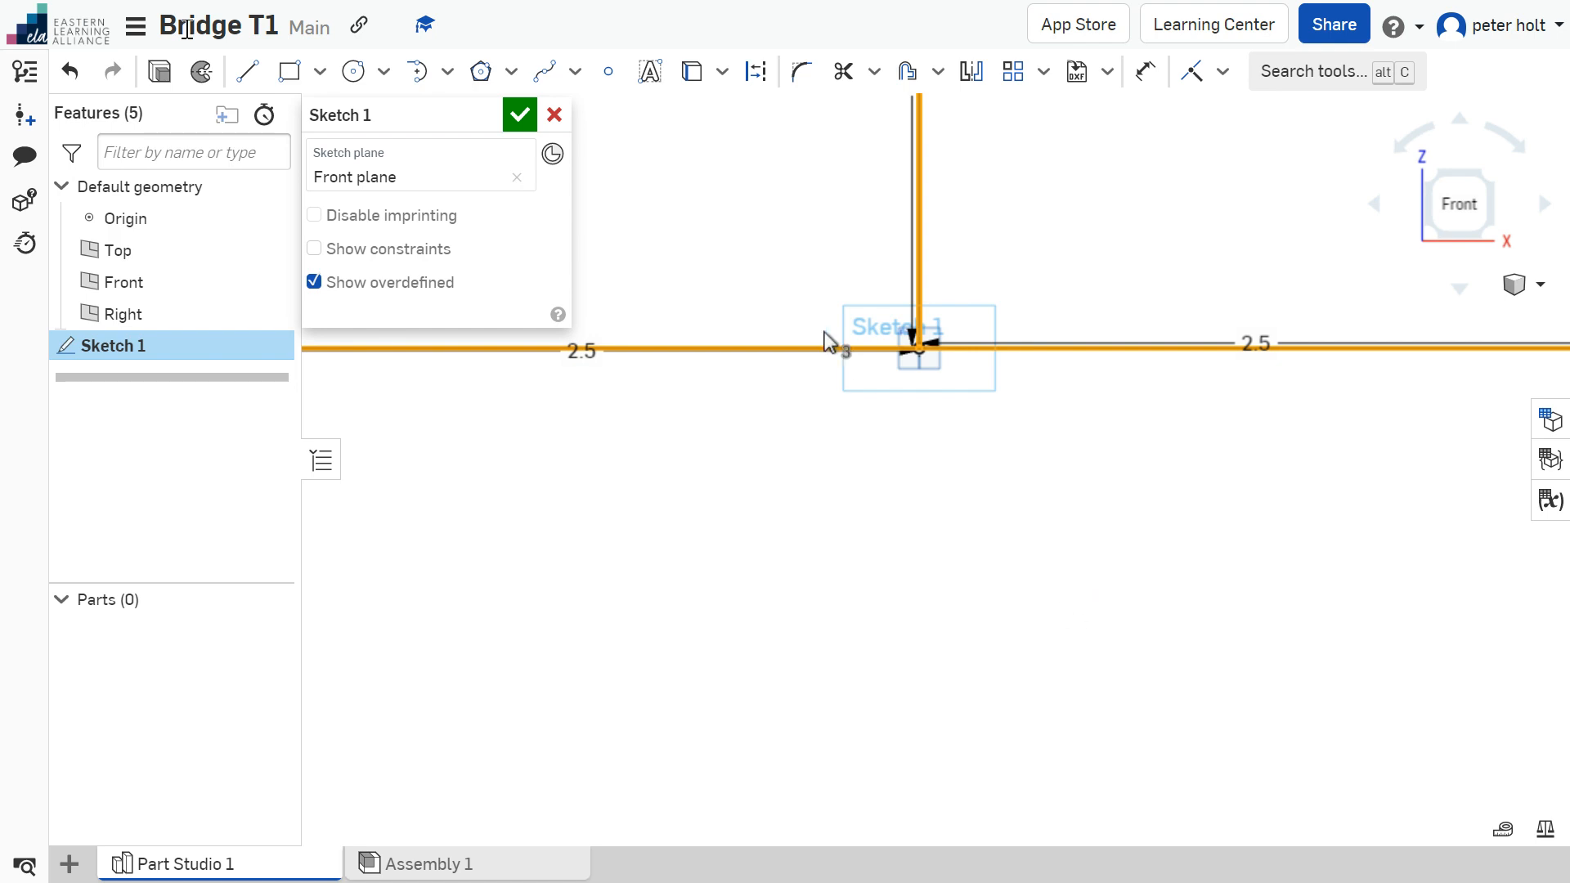
{"action": "left_click", "coordinate": [758, 73]}
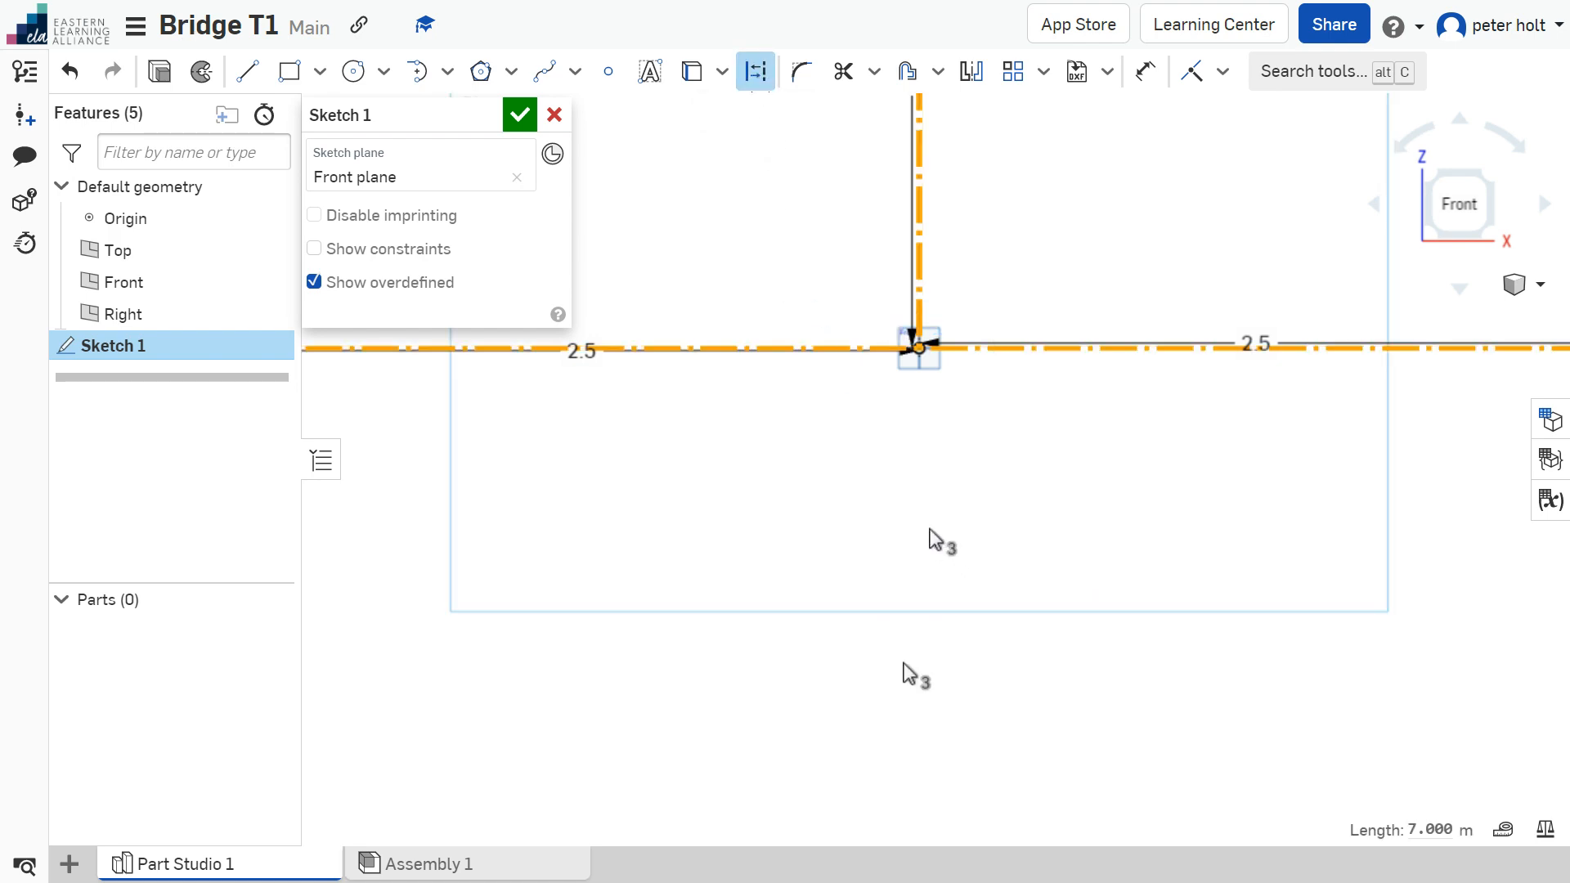
{"action": "scroll", "coordinate": [930, 539], "scroll_direction": "down", "scroll_amount": 3}
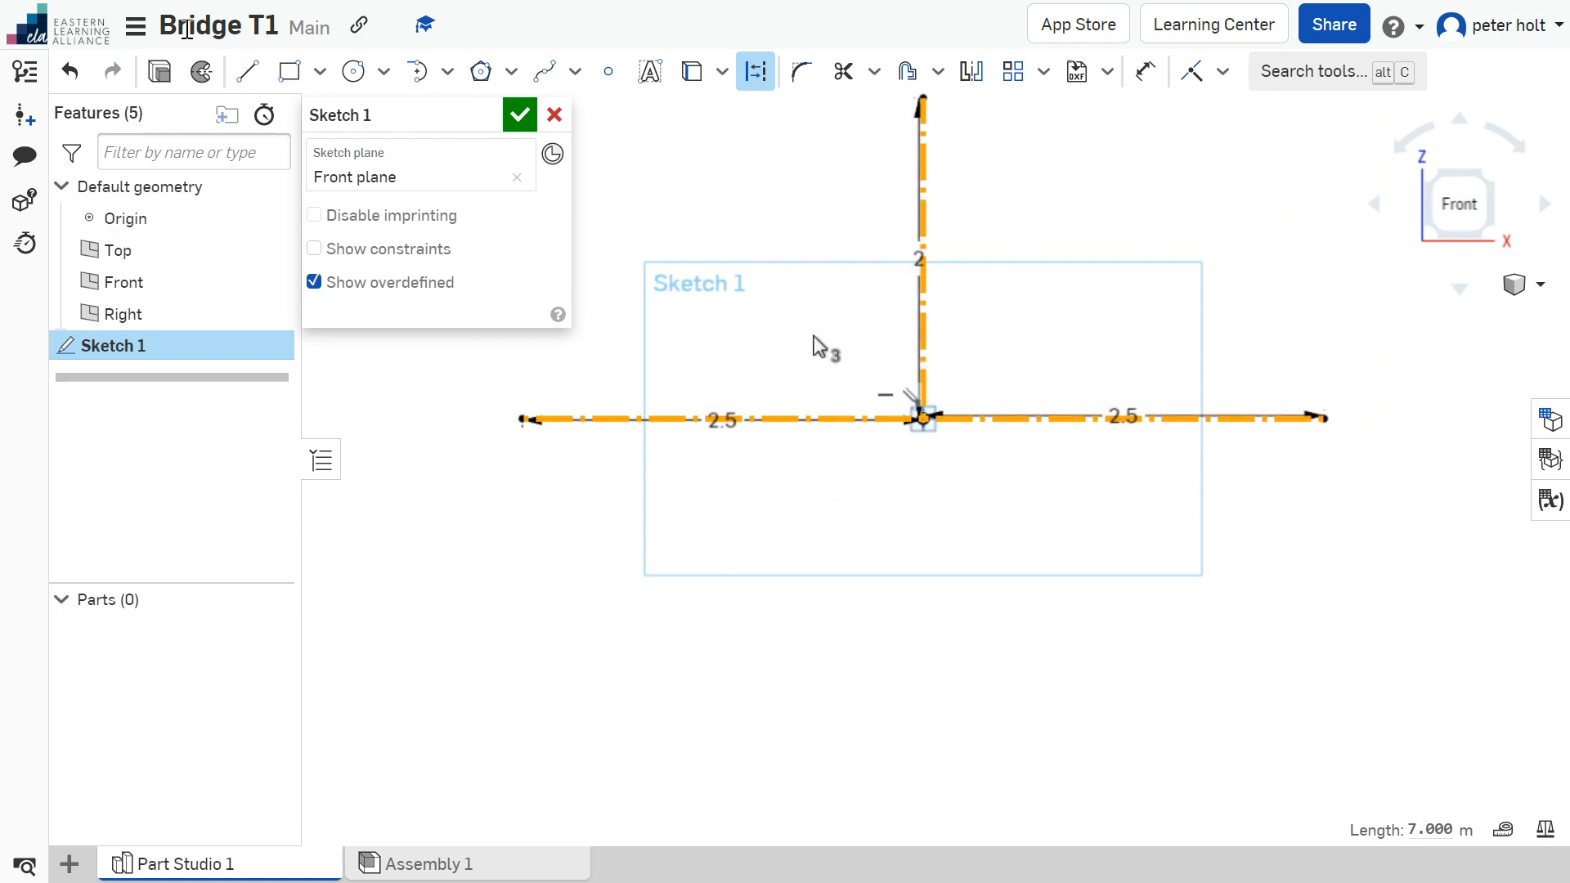
{"action": "scroll", "coordinate": [830, 303], "scroll_direction": "up", "scroll_amount": 3}
{"action": "scroll", "coordinate": [830, 303], "scroll_direction": "down", "scroll_amount": 3}
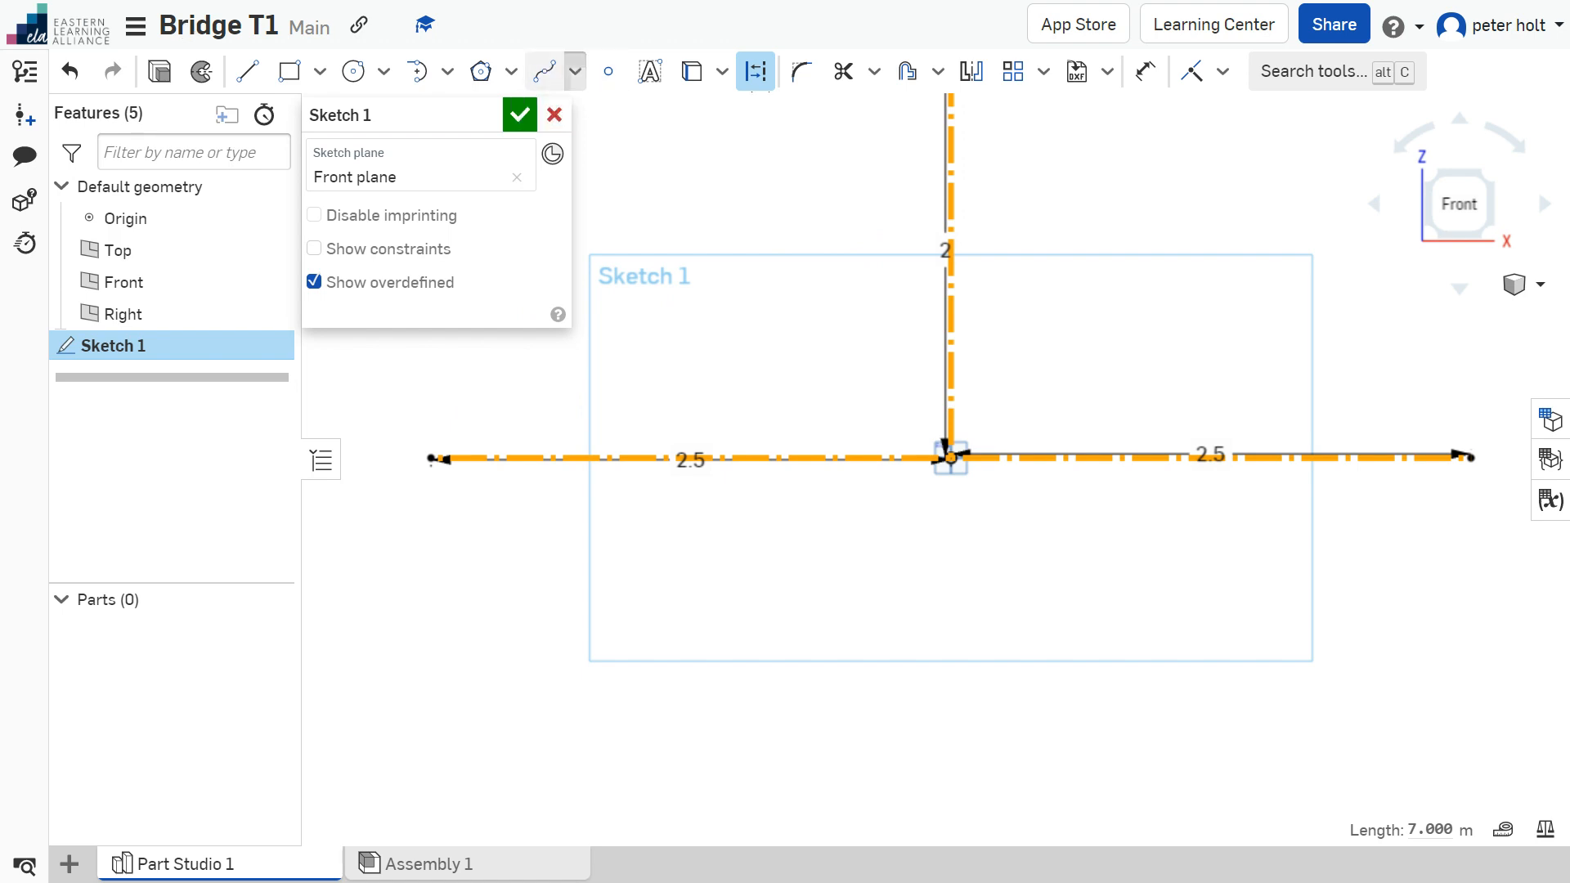
{"action": "left_click", "coordinate": [574, 72]}
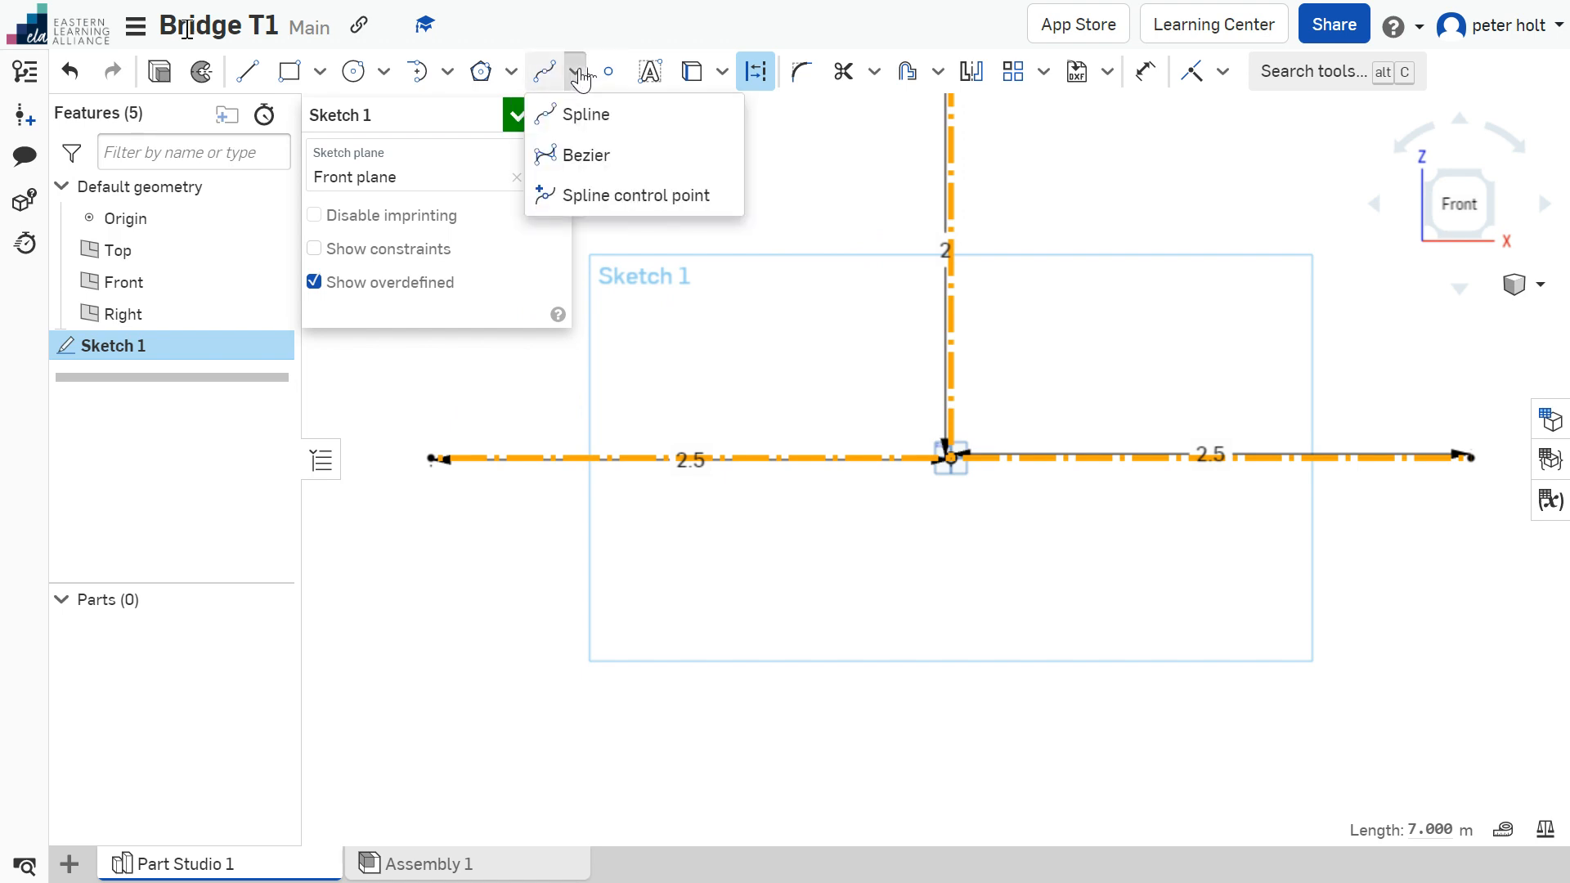
{"action": "left_click", "coordinate": [597, 123]}
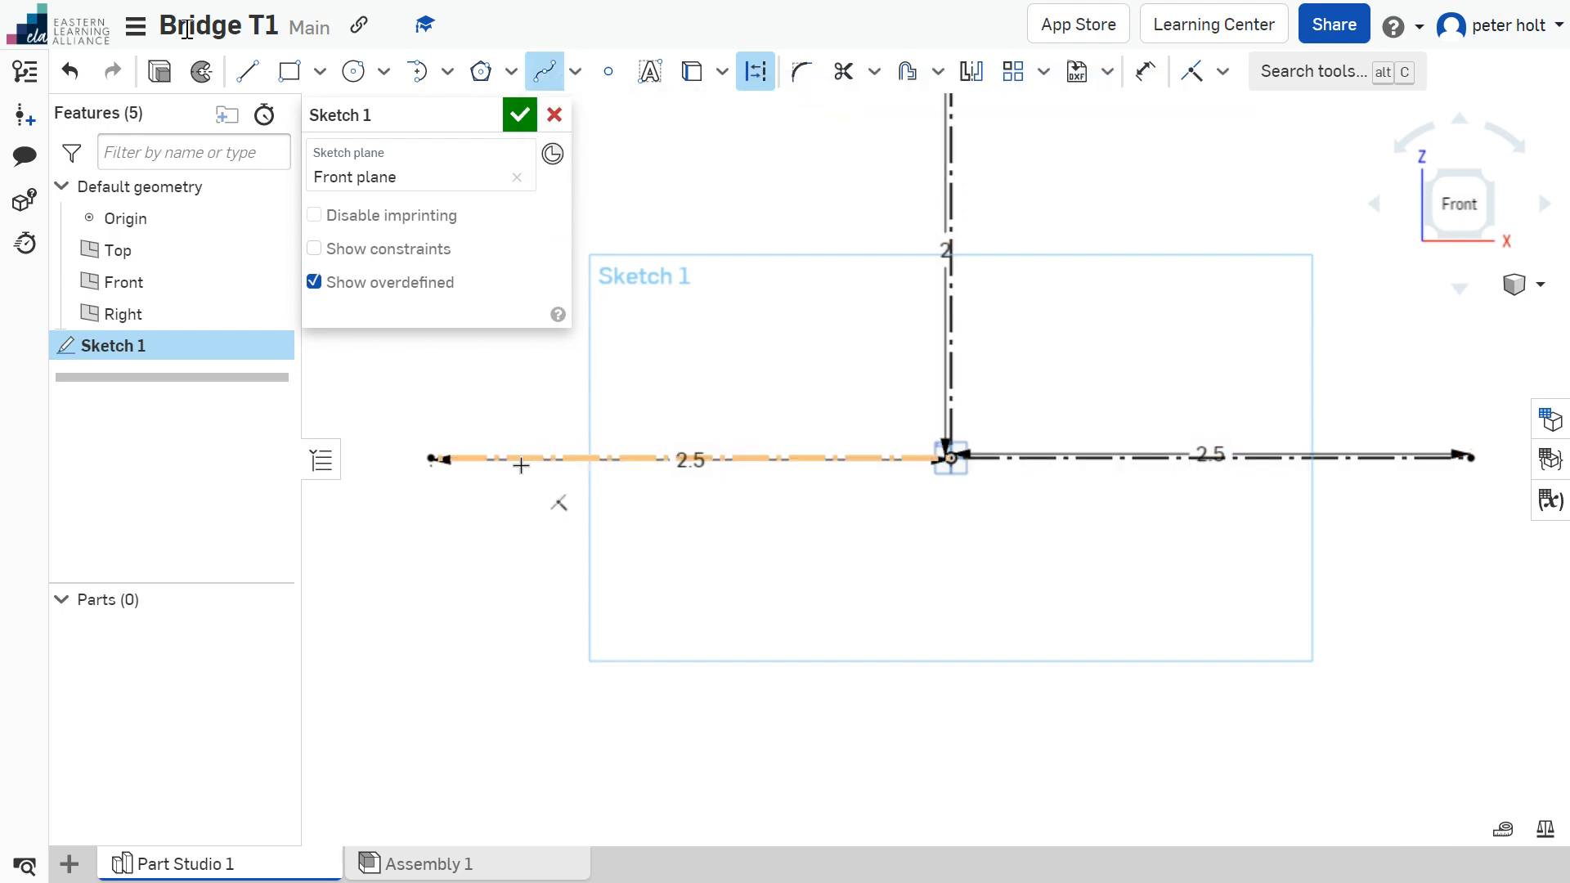
{"action": "left_click", "coordinate": [431, 459]}
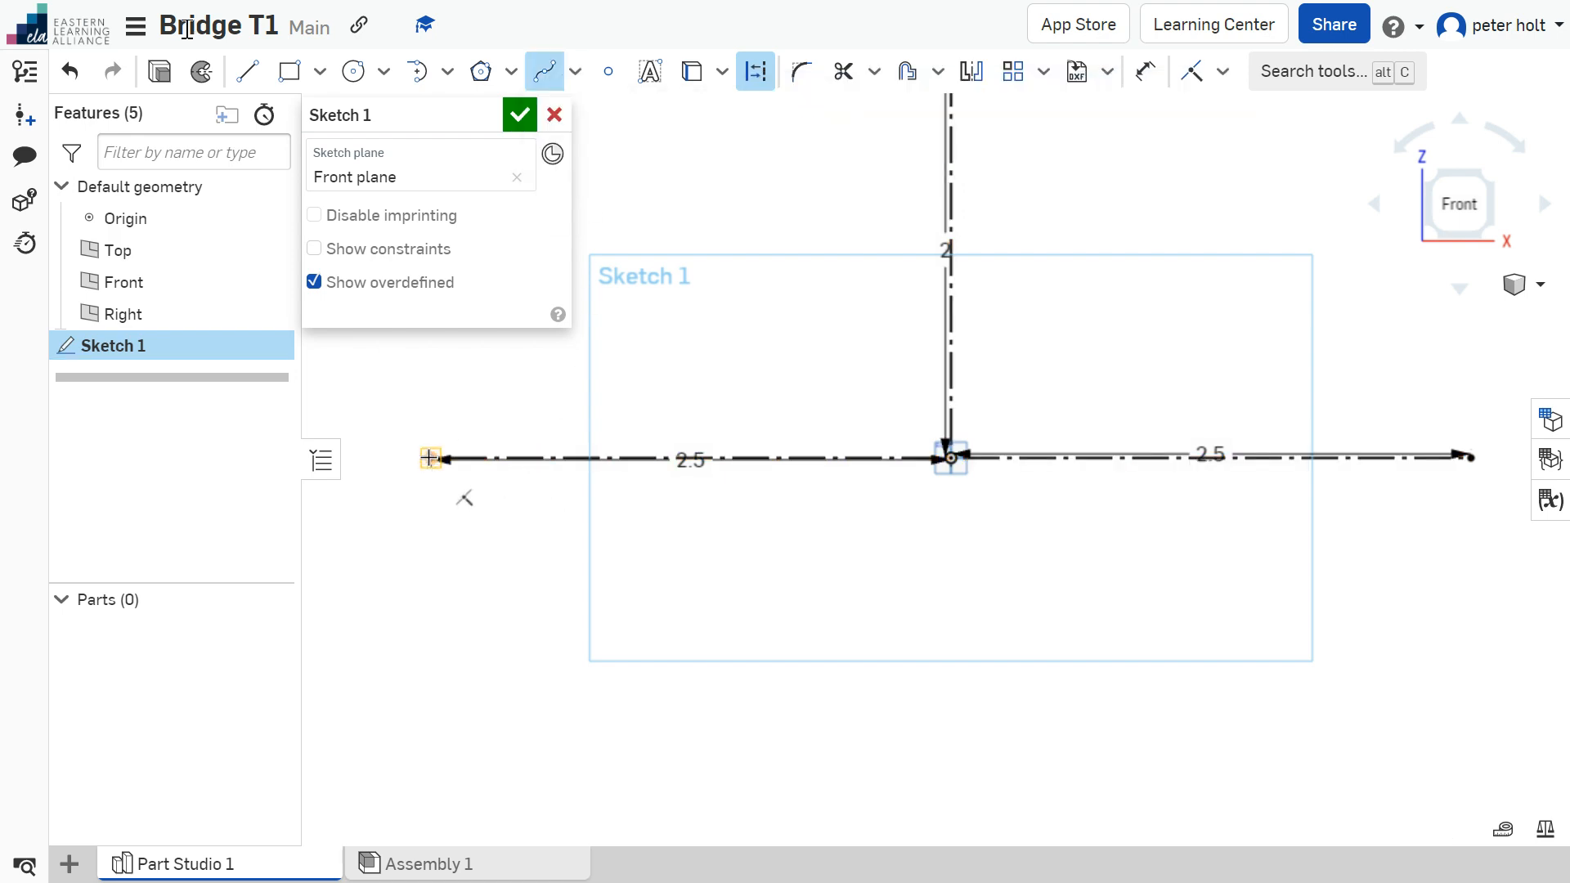
{"action": "left_click", "coordinate": [603, 433]}
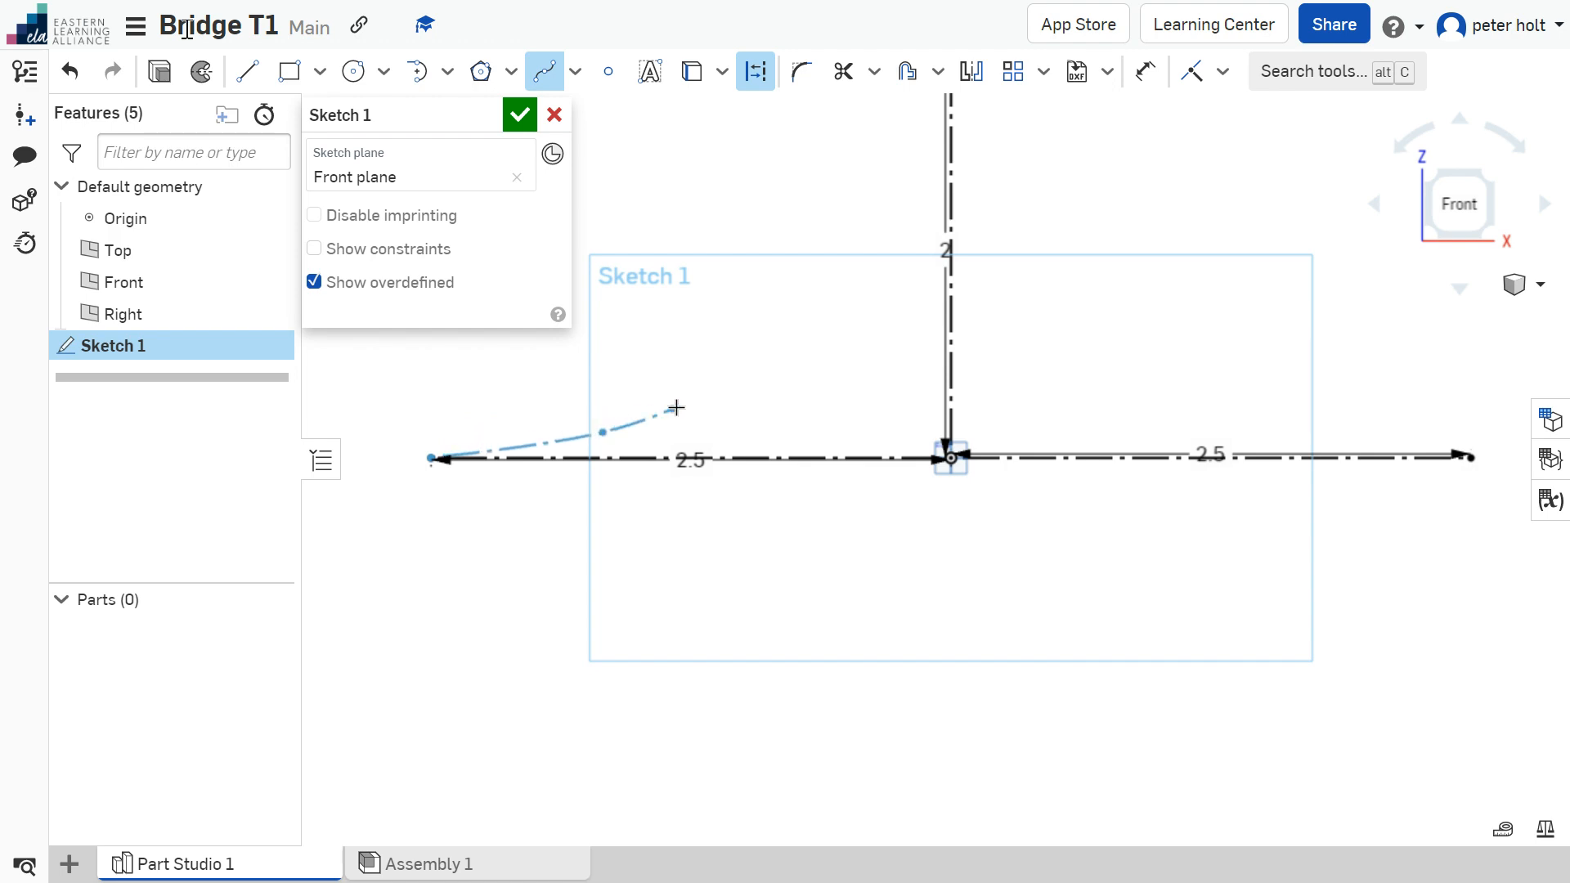
{"action": "left_click", "coordinate": [746, 353]}
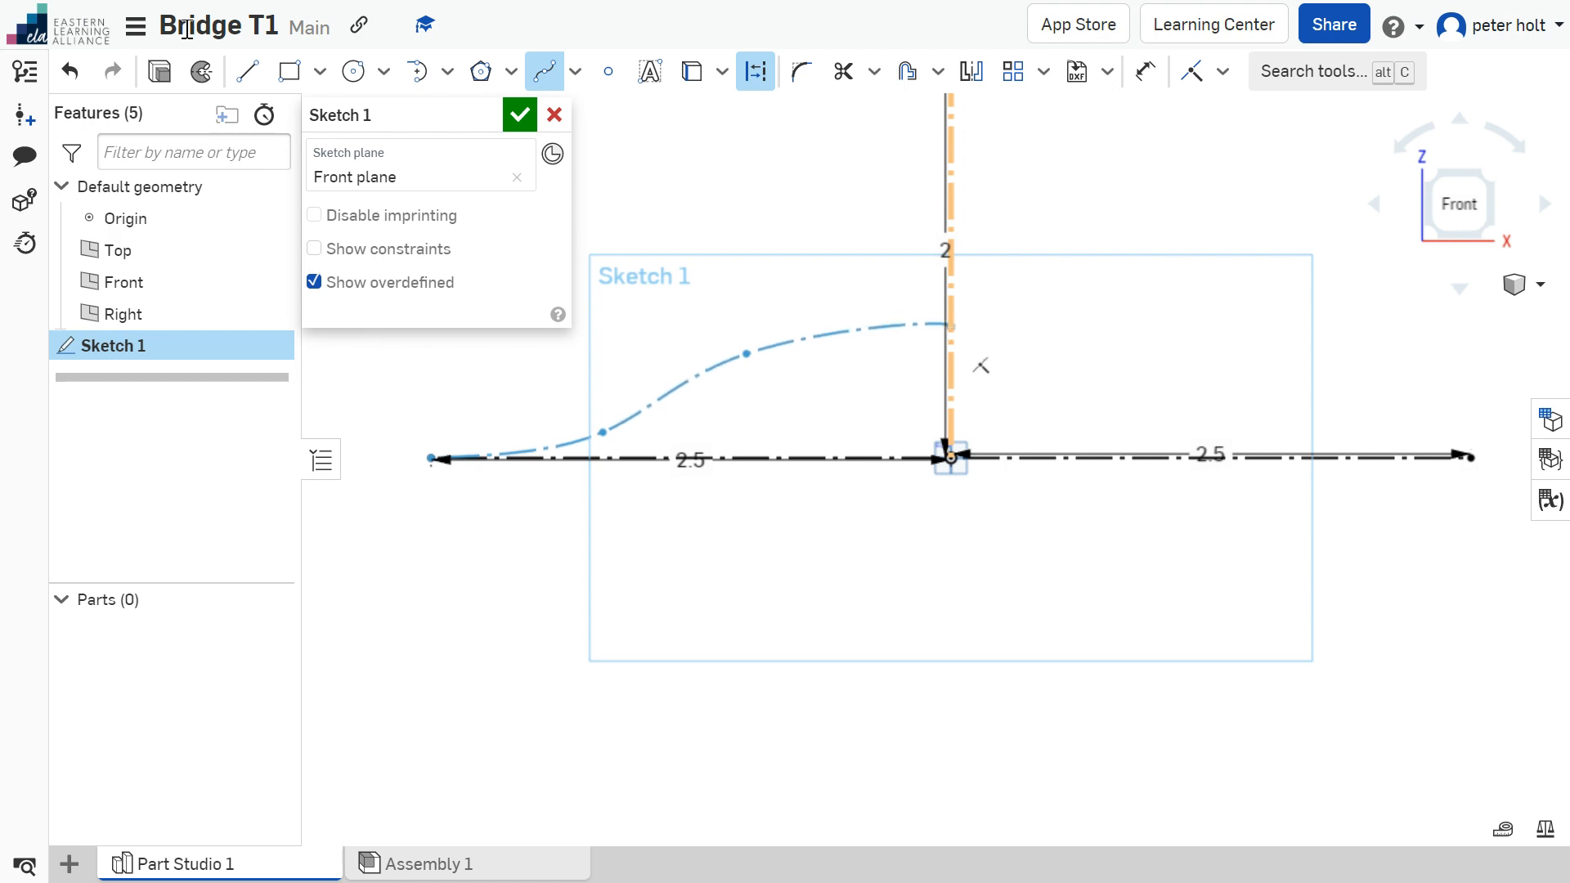
{"action": "double_click", "coordinate": [951, 331]}
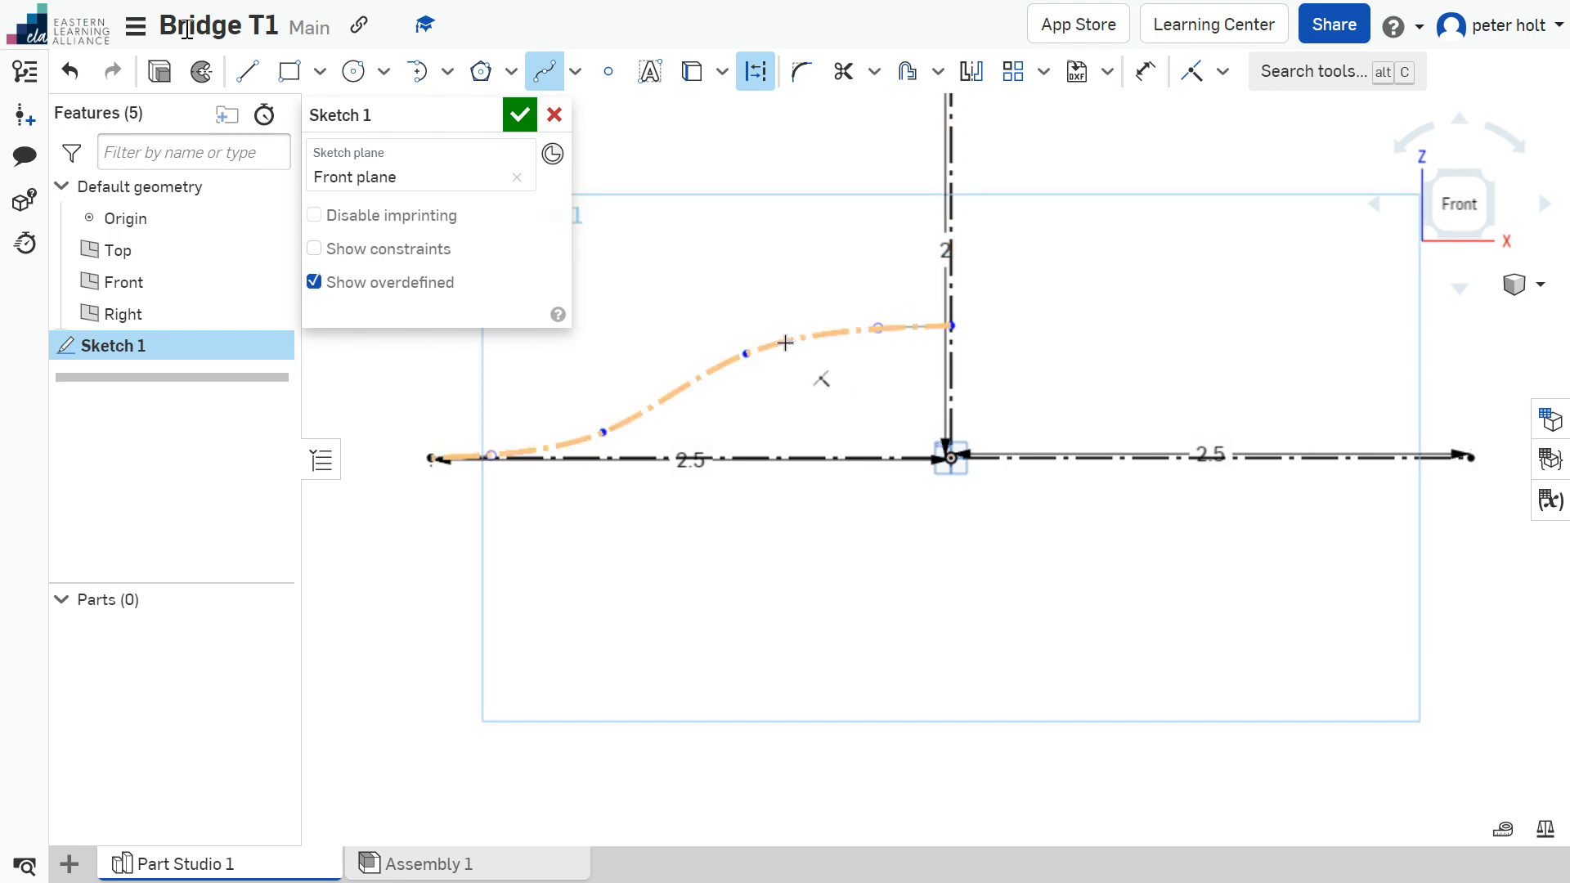
{"action": "left_click", "coordinate": [878, 327]}
{"action": "key", "text": "Escape"}
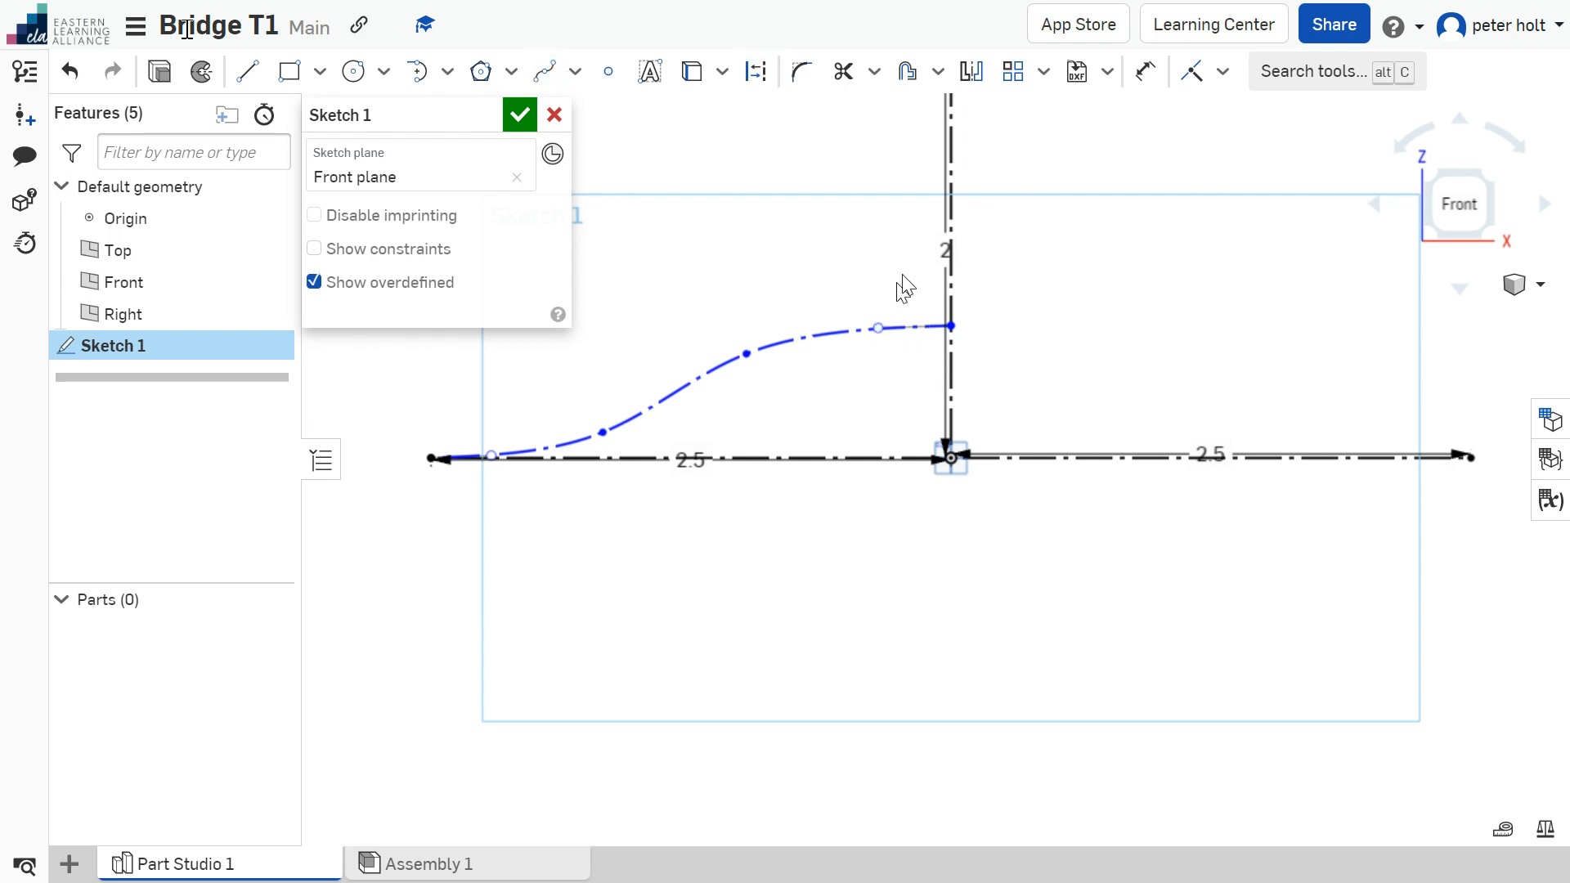
{"action": "key", "text": "ctrl+z"}
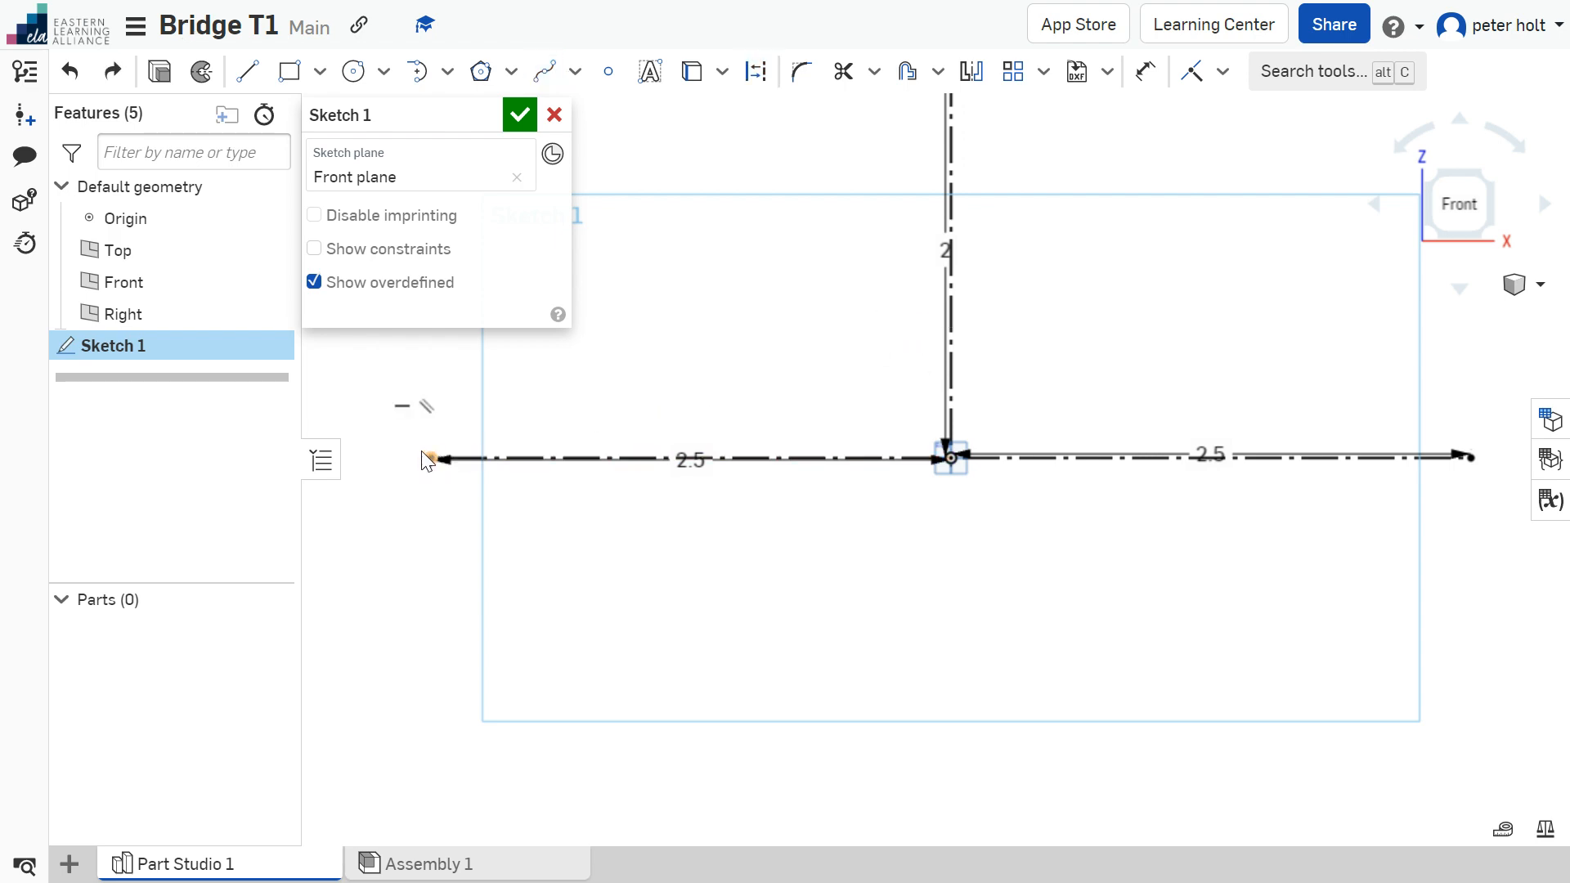
Step: Draw a solid S-shaped spline from the negative-X baseline endpoint through two rising points, ending nearly level on the vertical construction line
{"action": "left_click", "coordinate": [540, 74]}
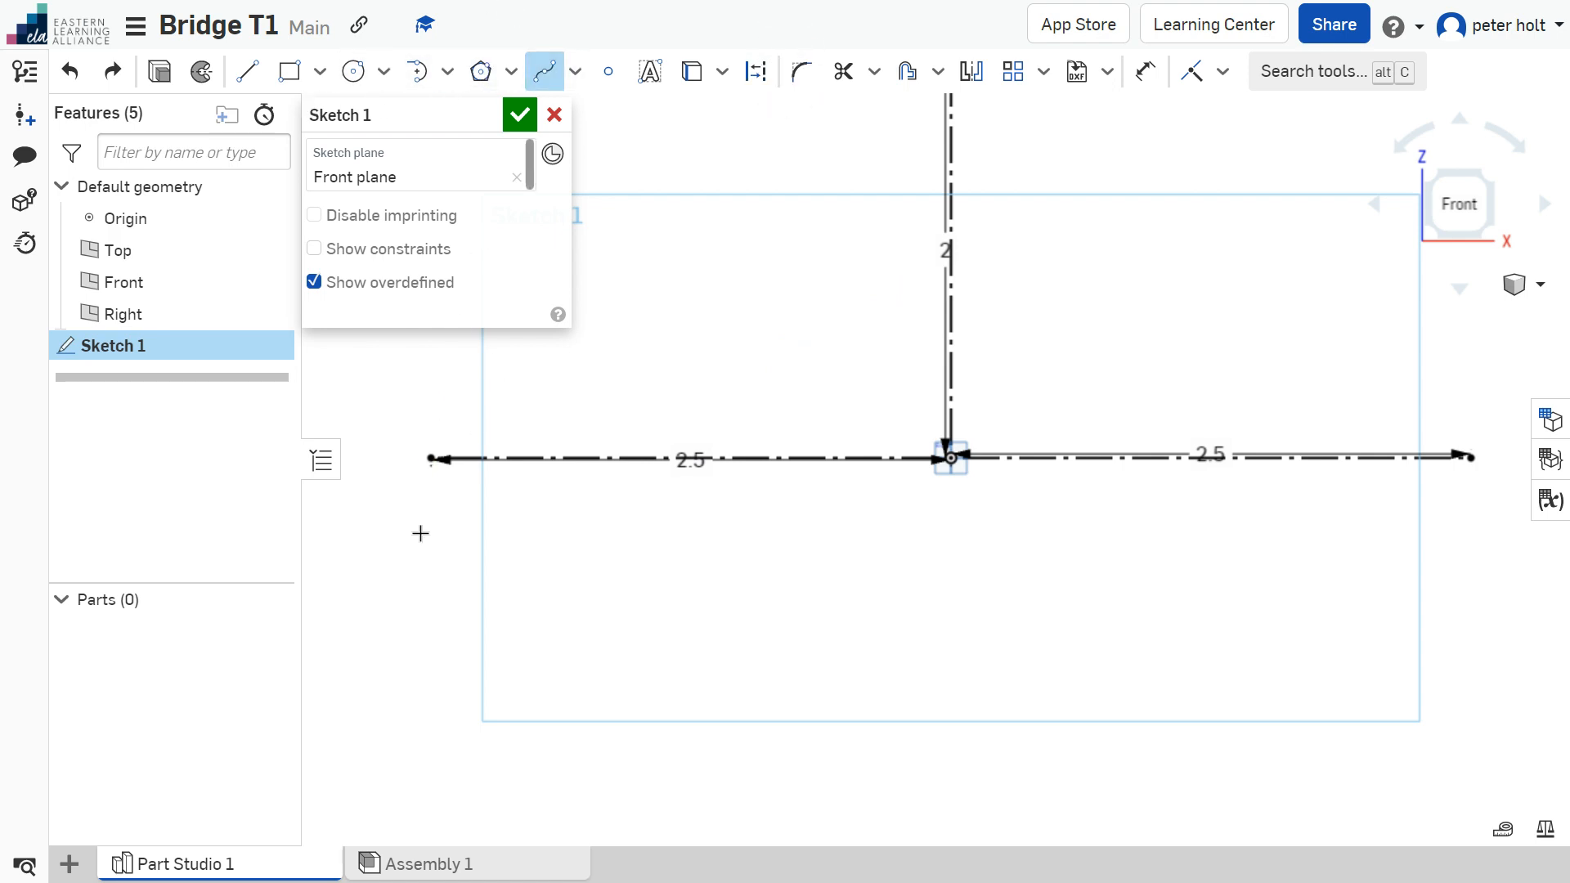
{"action": "left_click", "coordinate": [431, 458]}
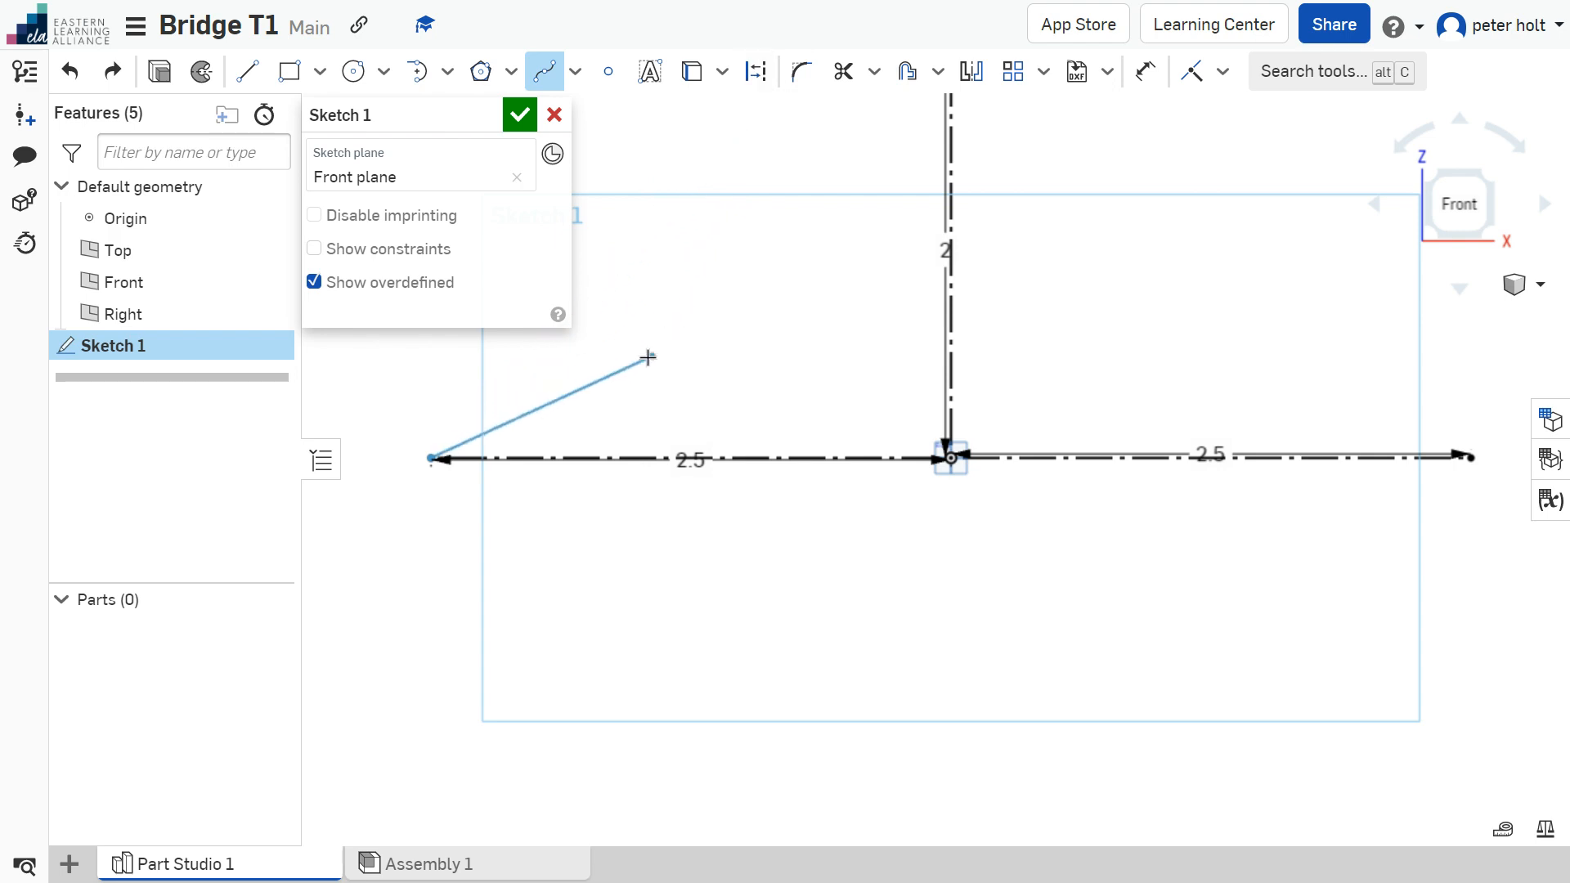
{"action": "left_click", "coordinate": [628, 406]}
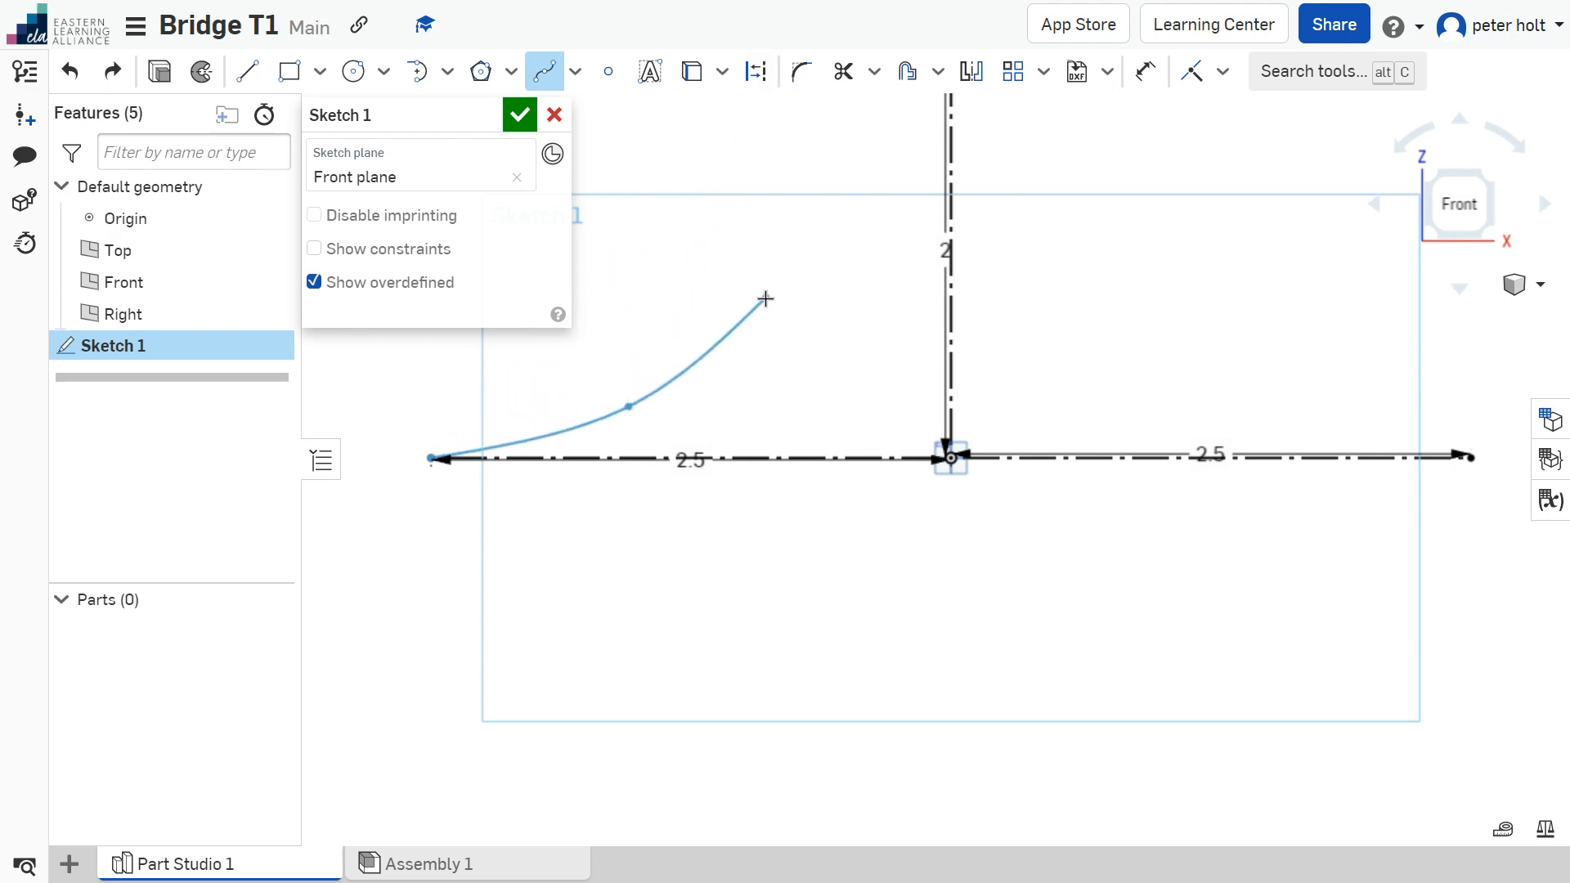
{"action": "left_click", "coordinate": [800, 283]}
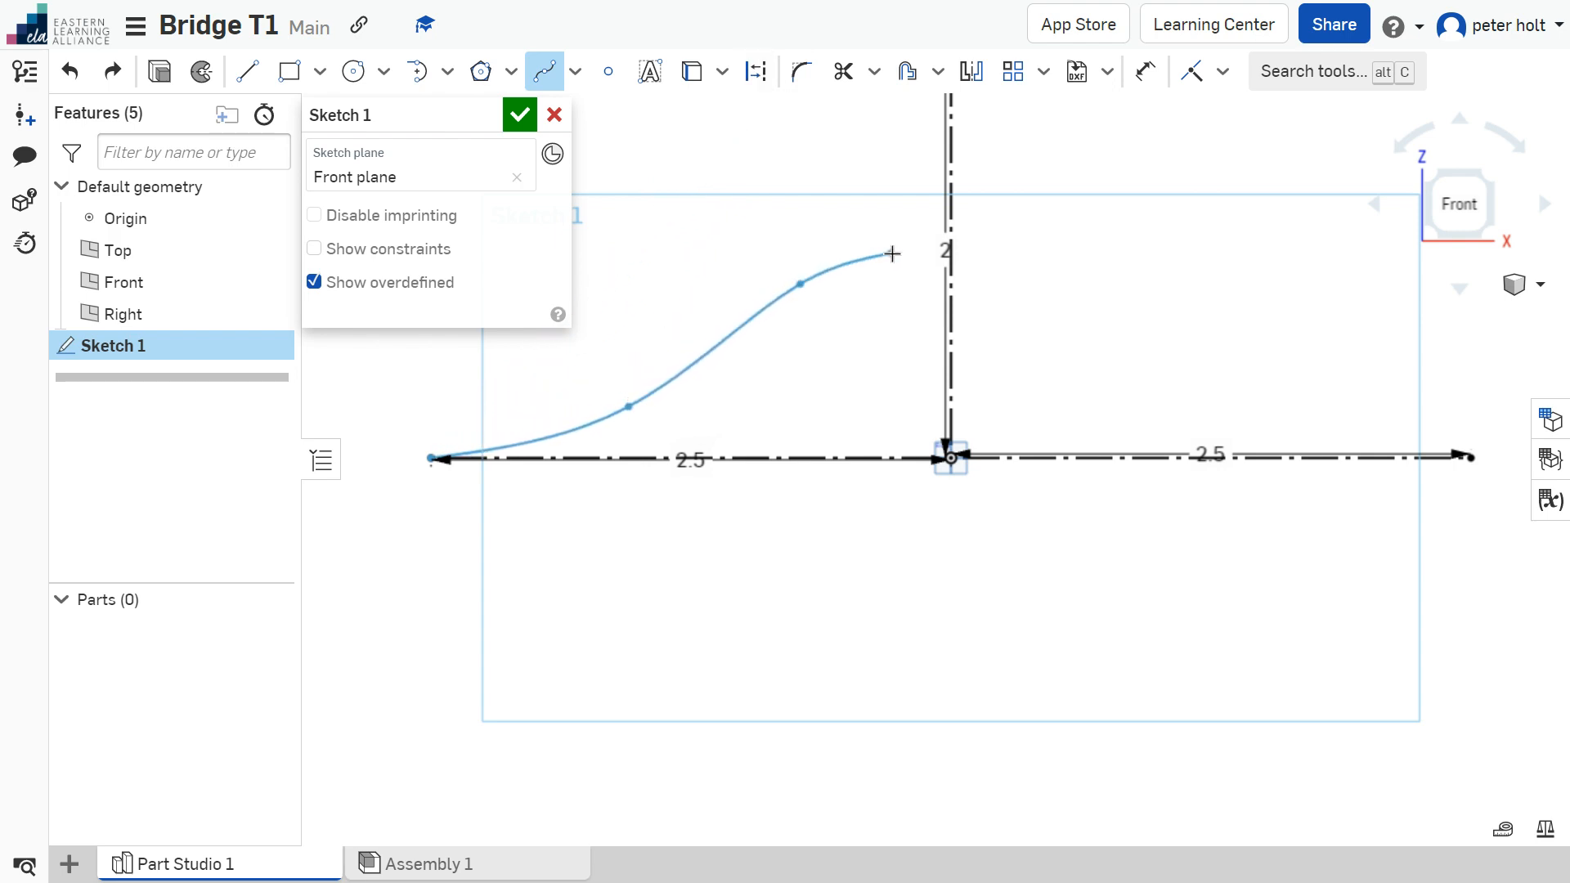
{"action": "double_click", "coordinate": [942, 260]}
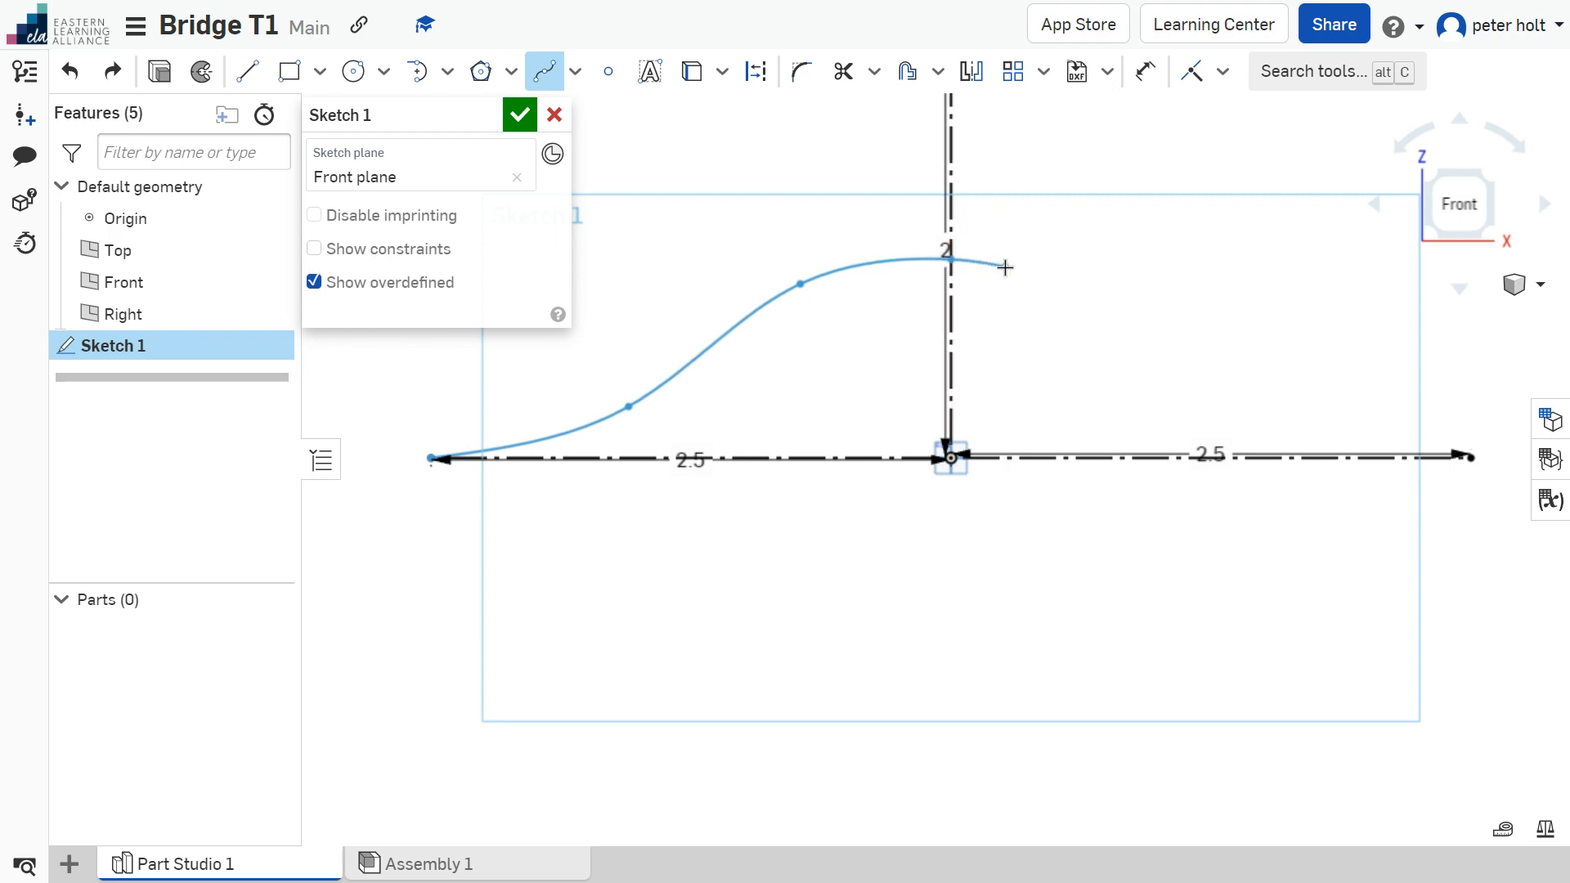
{"action": "left_click", "coordinate": [950, 261]}
{"action": "left_click", "coordinate": [949, 261]}
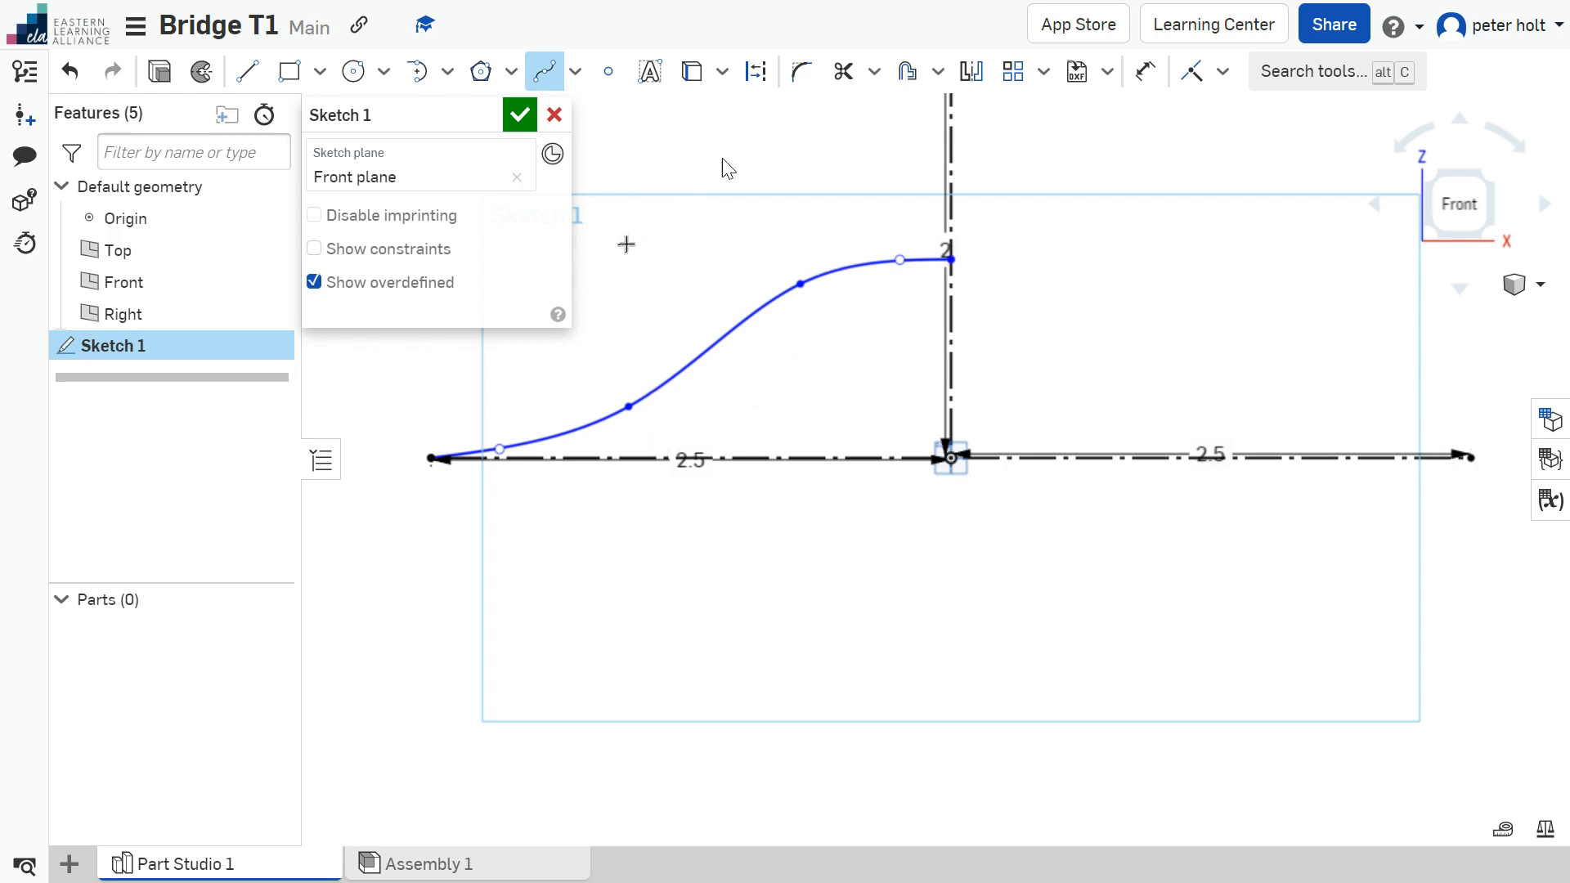
{"action": "key", "text": "Escape"}
Step: Mirror the spline about the vertical construction line to form a symmetrical arch
{"action": "left_click", "coordinate": [771, 309]}
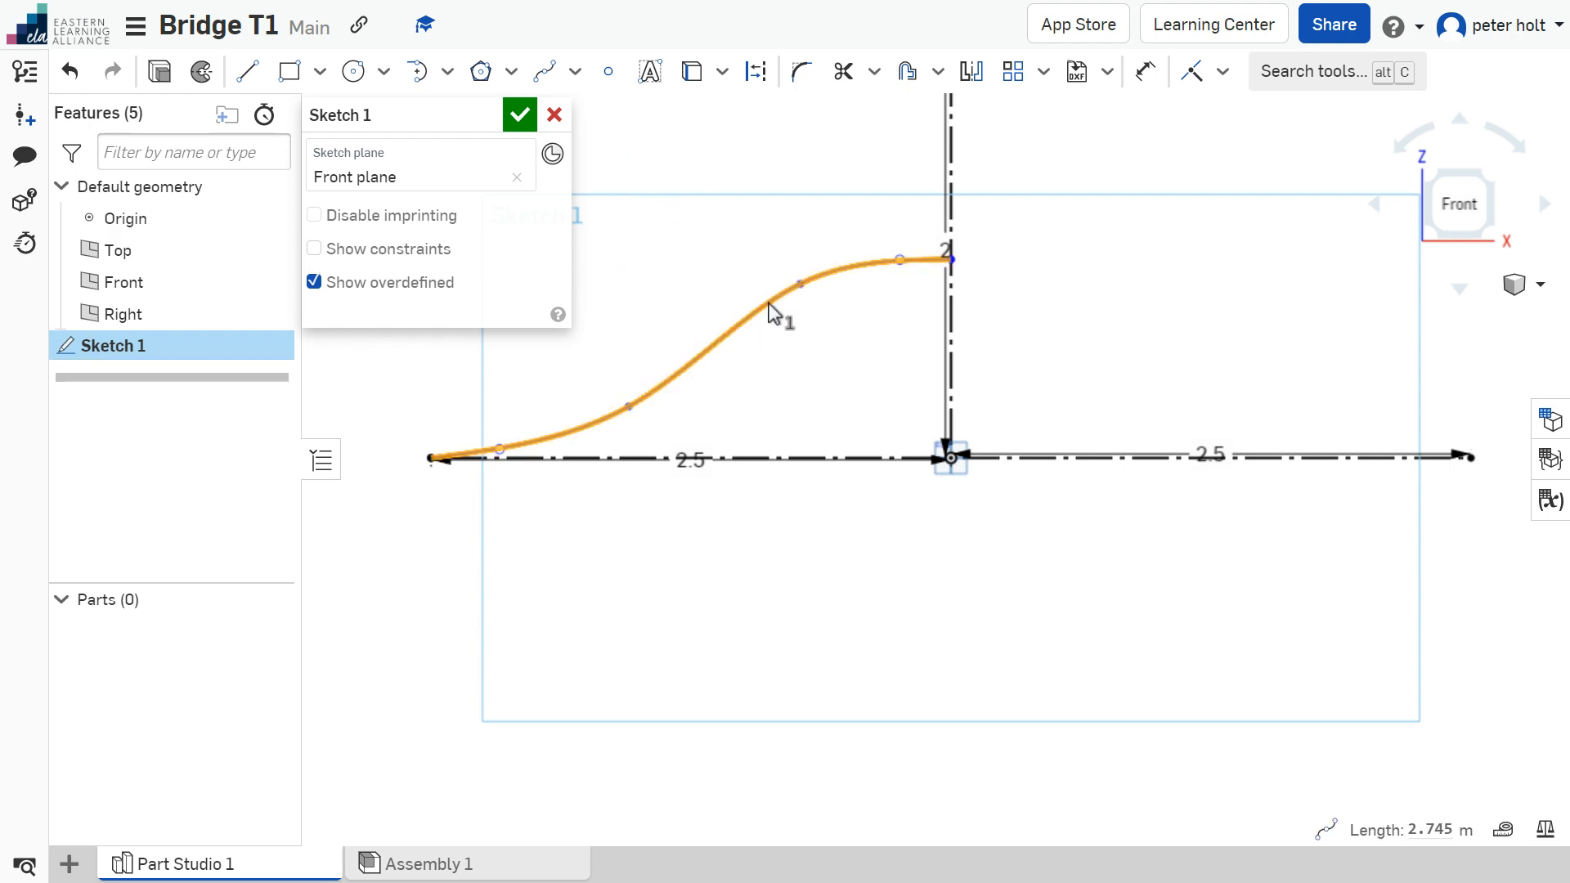
{"action": "left_click", "coordinate": [980, 82]}
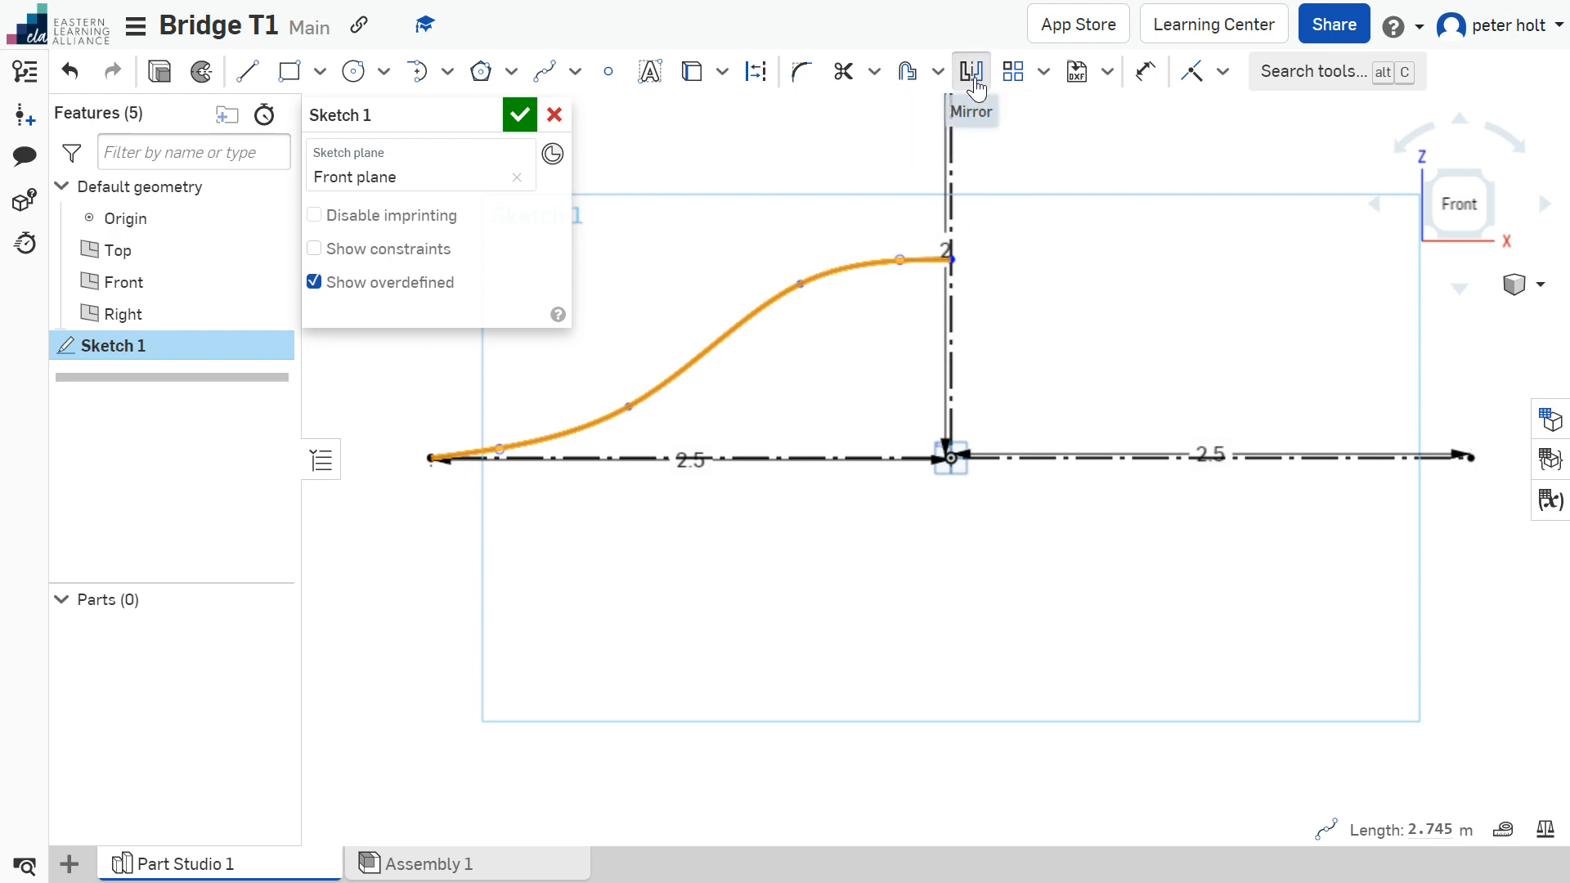
{"action": "left_click", "coordinate": [950, 220]}
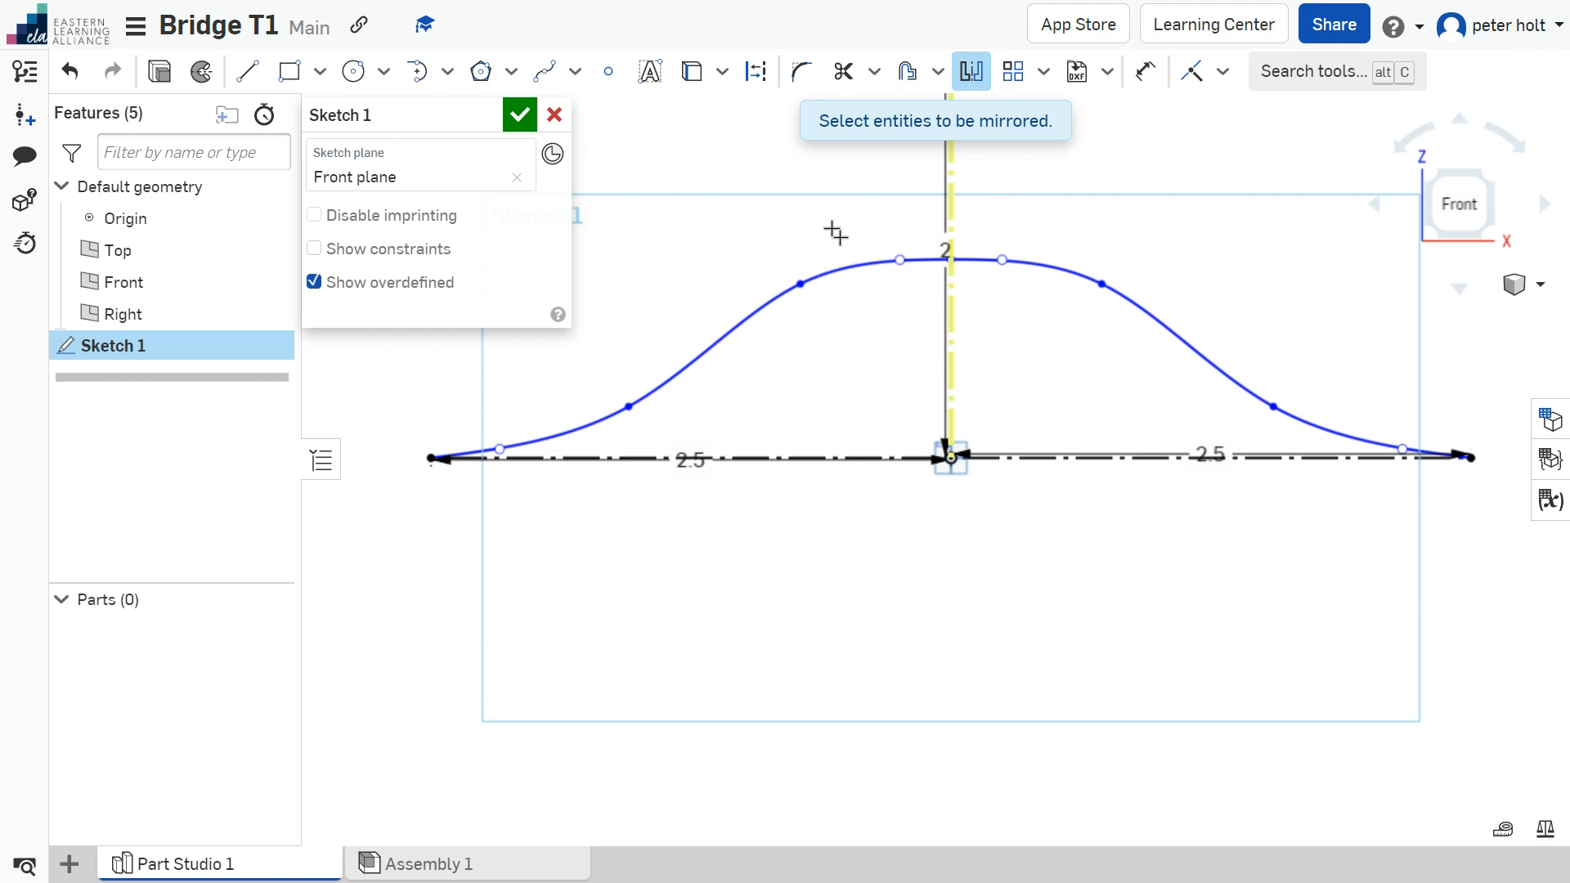
{"action": "key", "text": "Escape"}
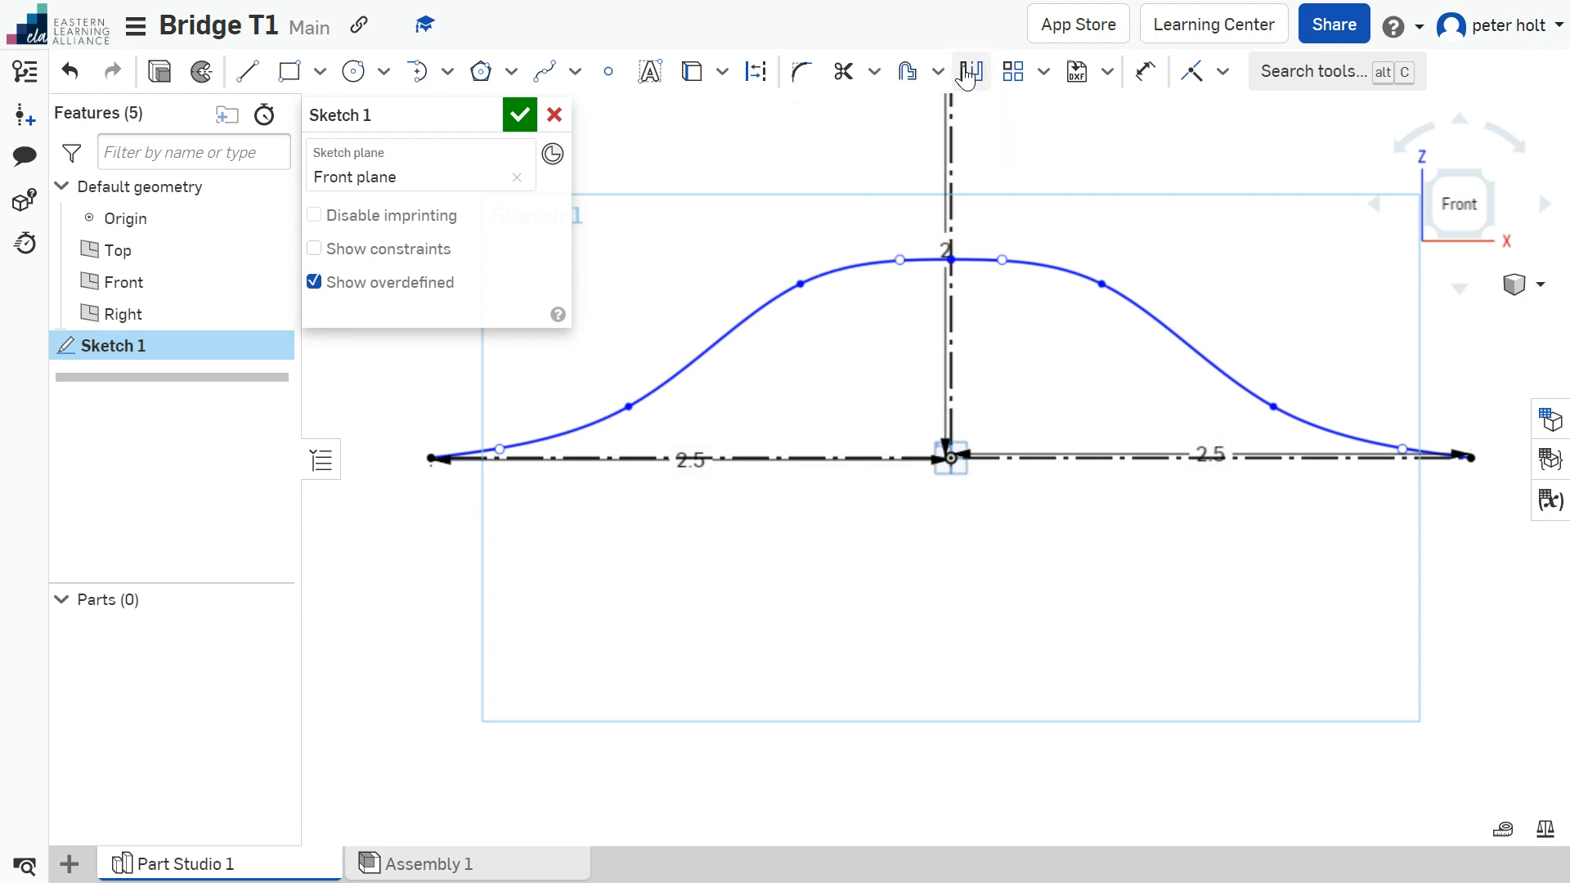
Step: Copy both halves of the spline arch and paste the duplicate above the original
{"action": "left_click", "coordinate": [762, 306]}
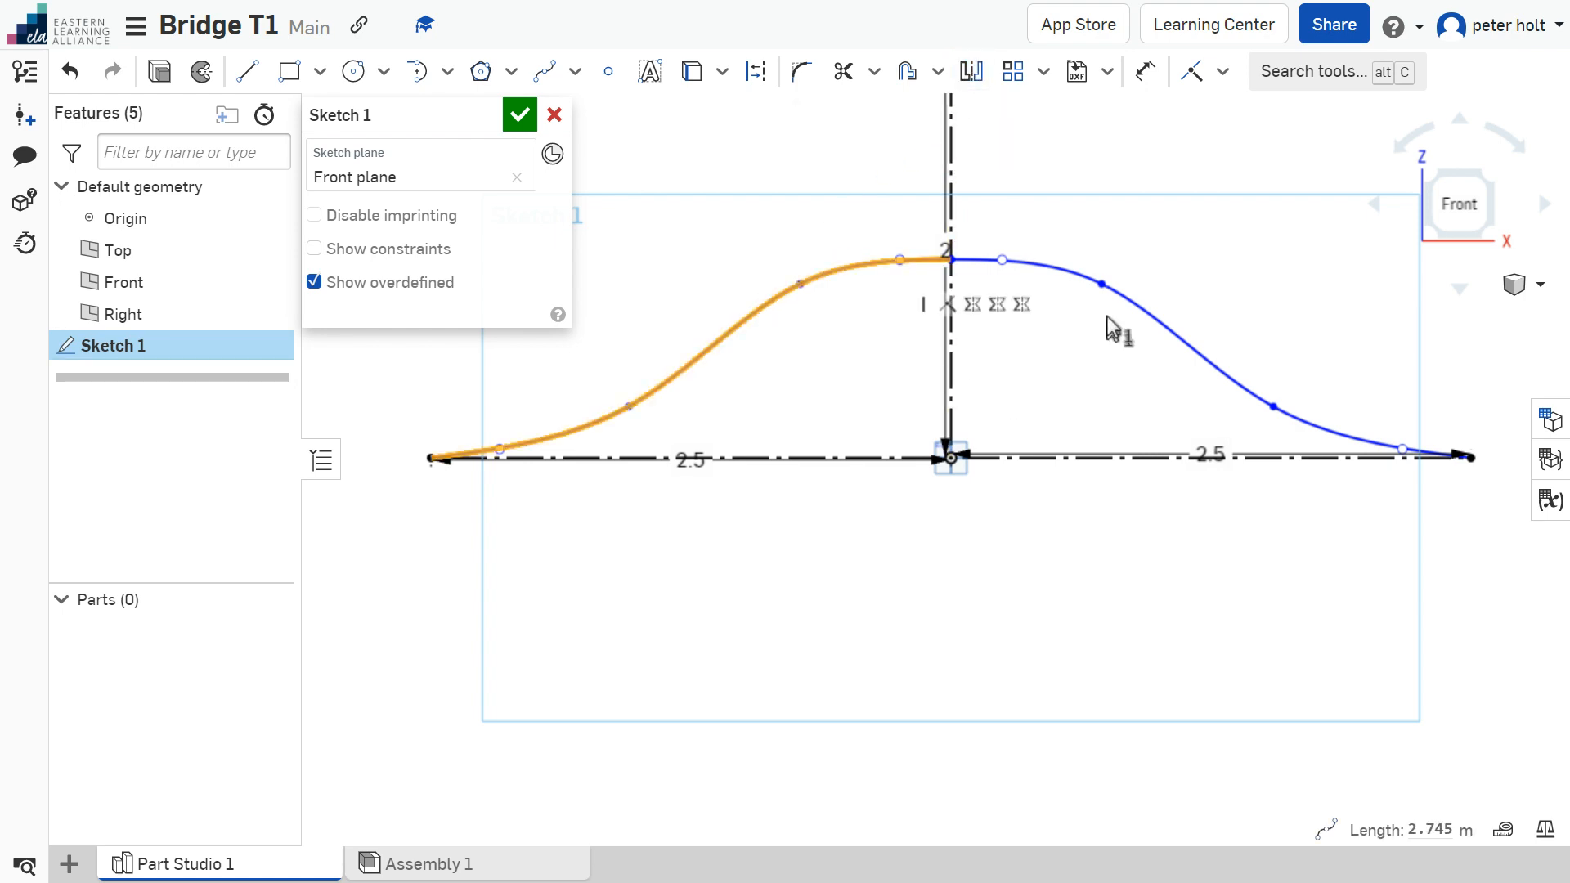
{"action": "left_click", "coordinate": [1082, 281]}
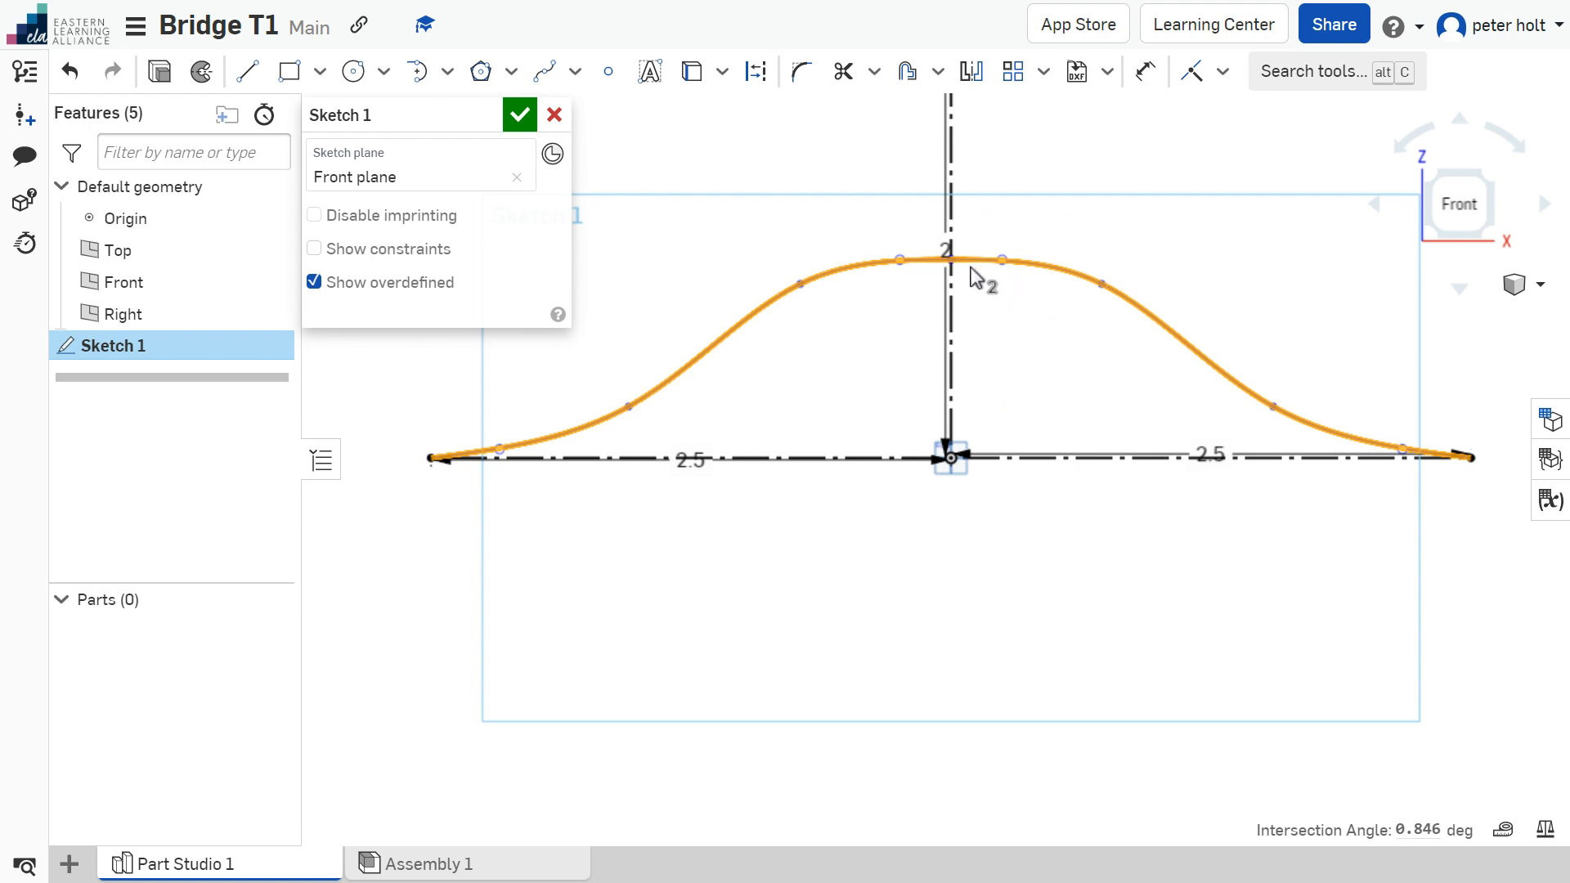
{"action": "left_click", "coordinate": [1044, 74]}
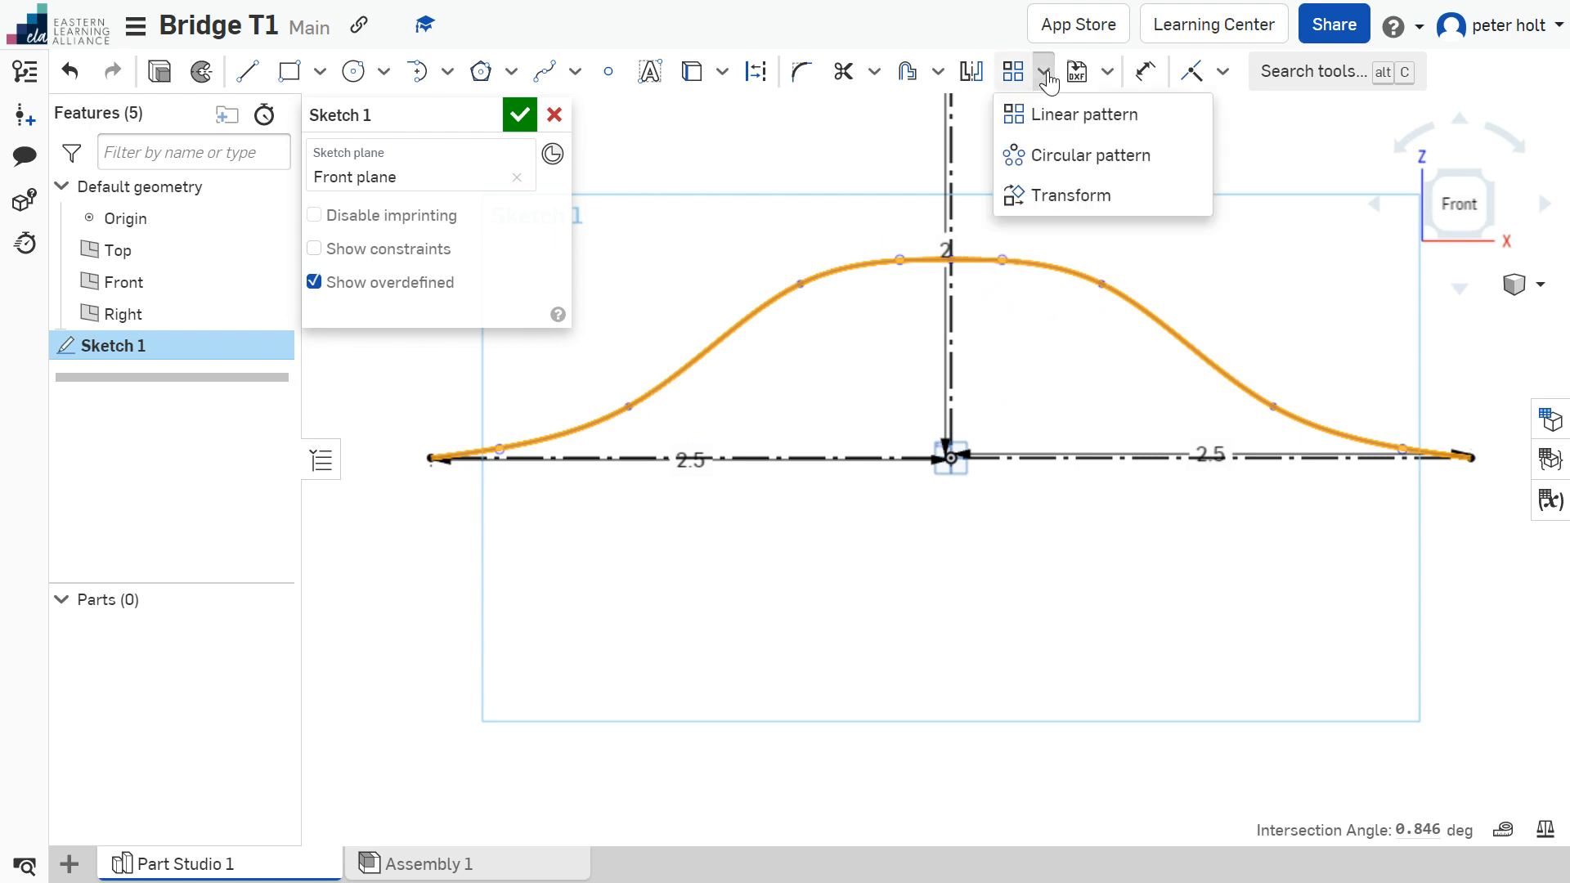
{"action": "left_click", "coordinate": [1044, 74]}
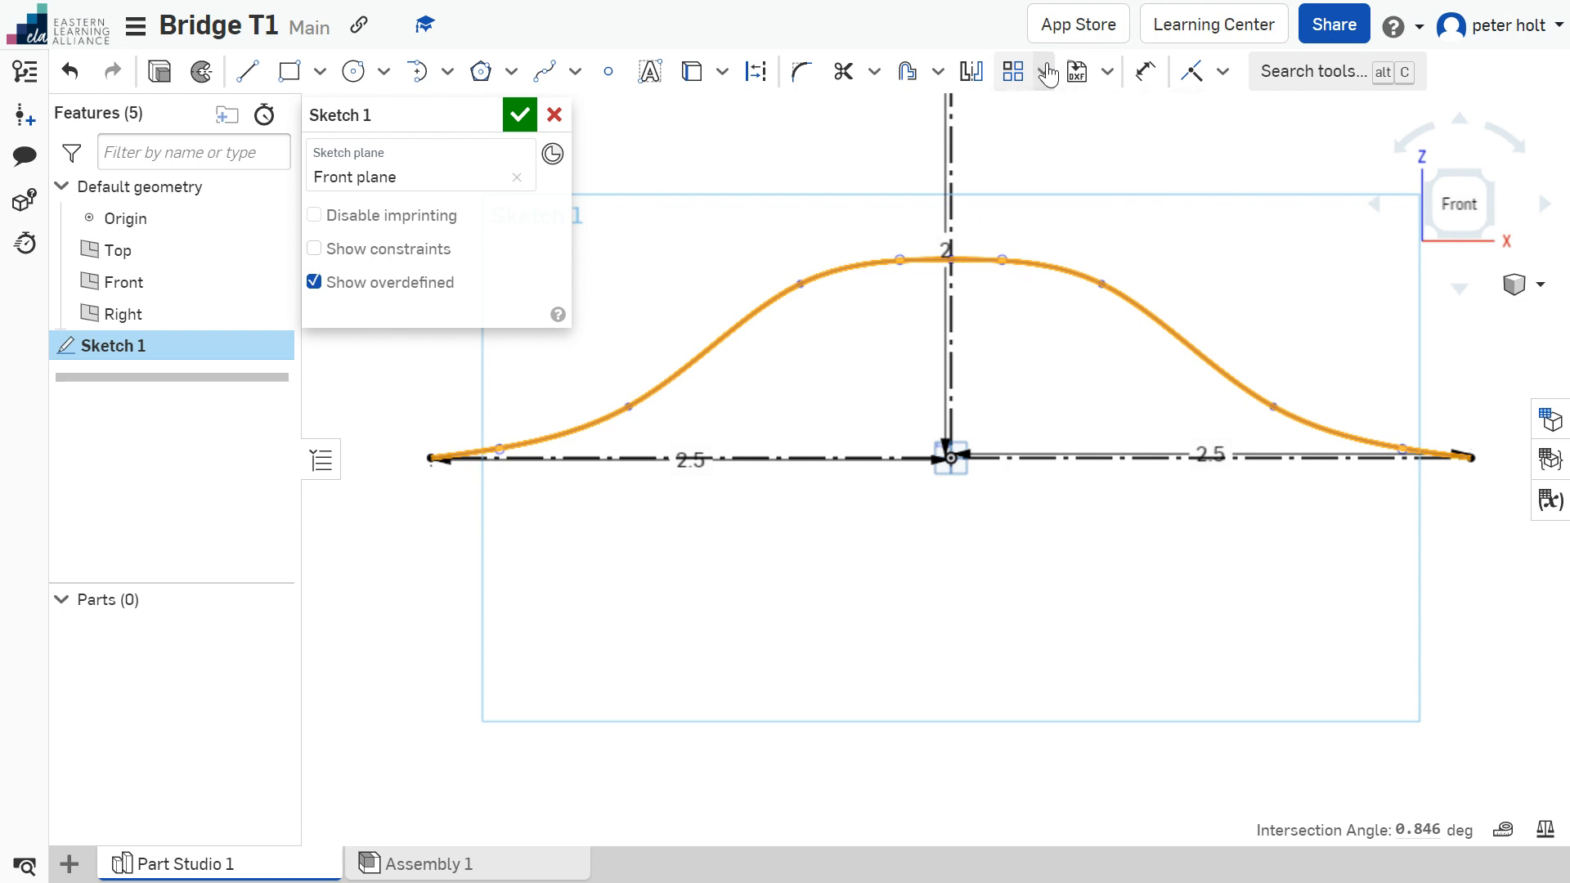
{"action": "right_click", "coordinate": [919, 267]}
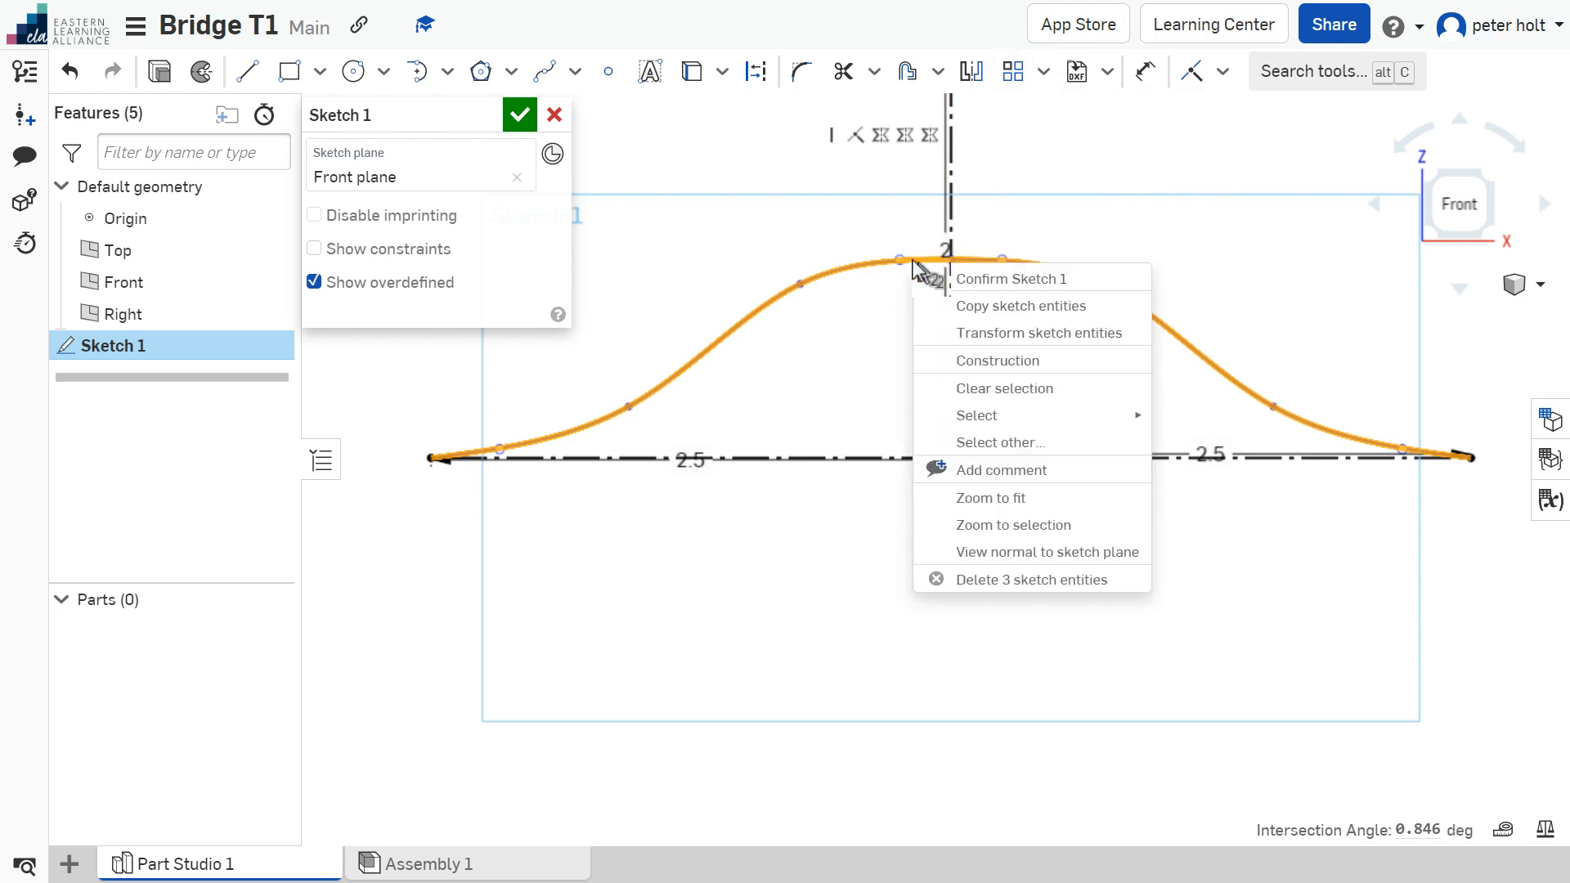
{"action": "left_click", "coordinate": [1013, 306]}
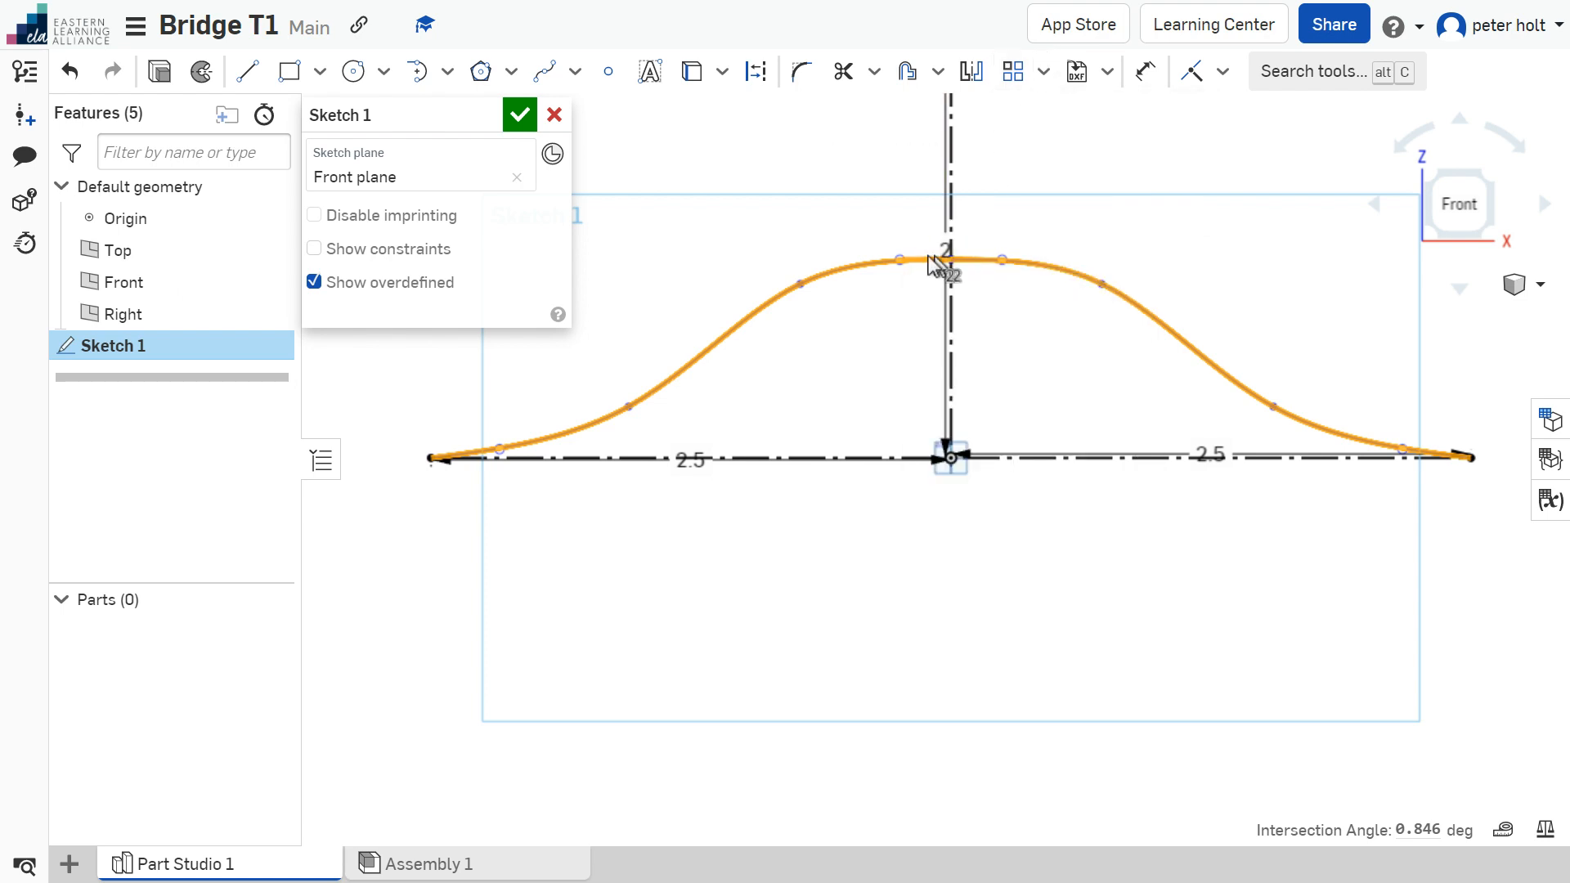
{"action": "right_click", "coordinate": [934, 263]}
{"action": "left_click", "coordinate": [995, 327]}
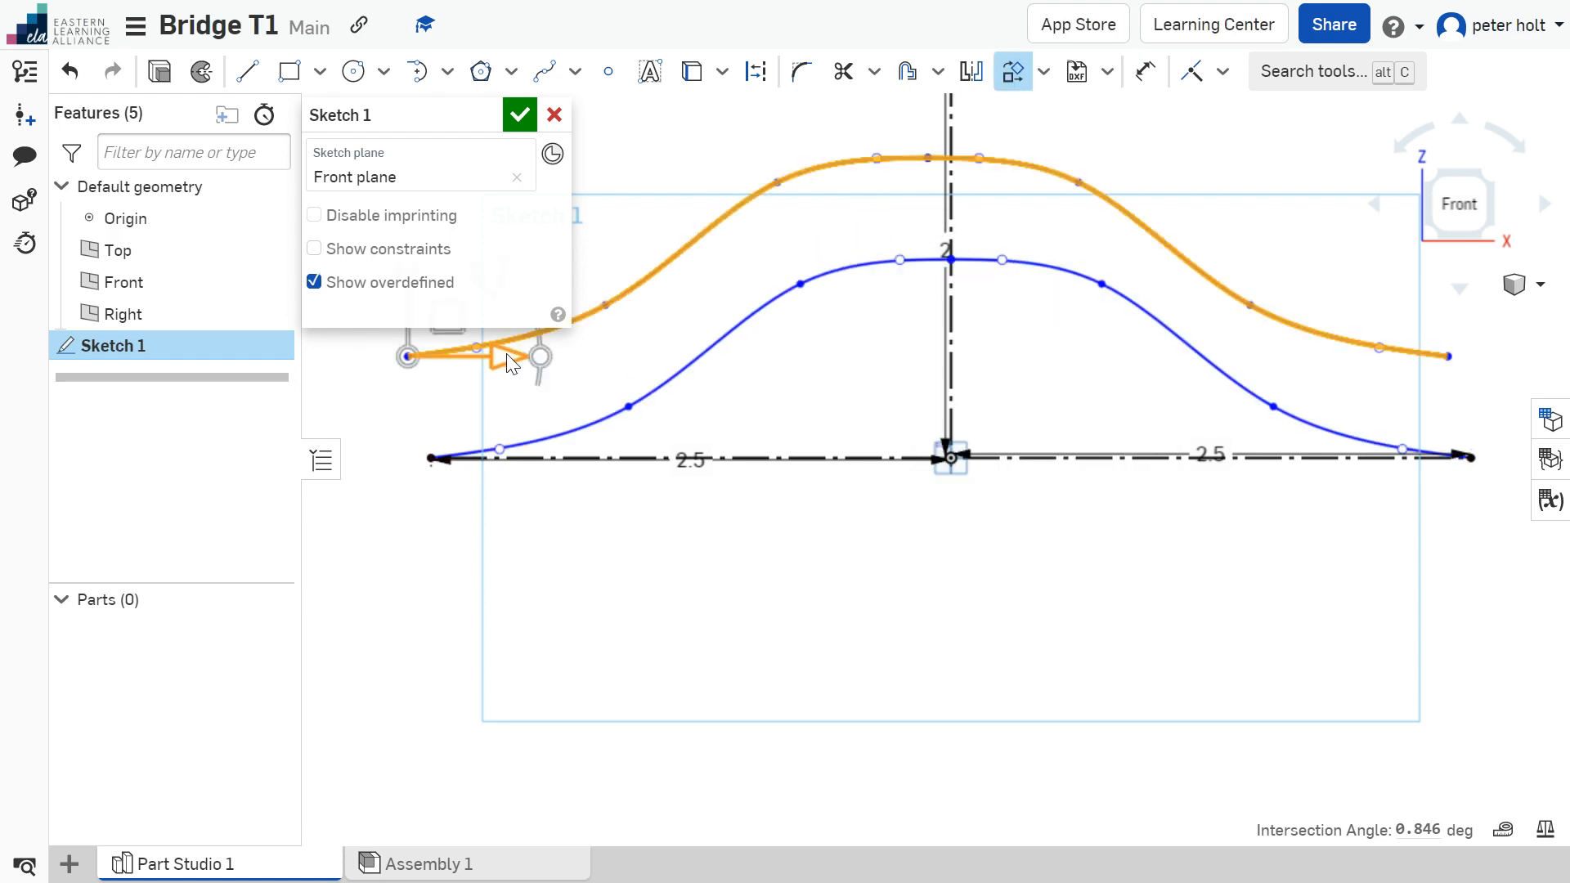
Step: Move the pasted arch about 0.11 m toward positive X and 0.39 m down, placing it just above the original arch
{"action": "left_click_drag", "start_coordinate": [508, 354], "coordinate": [534, 357]}
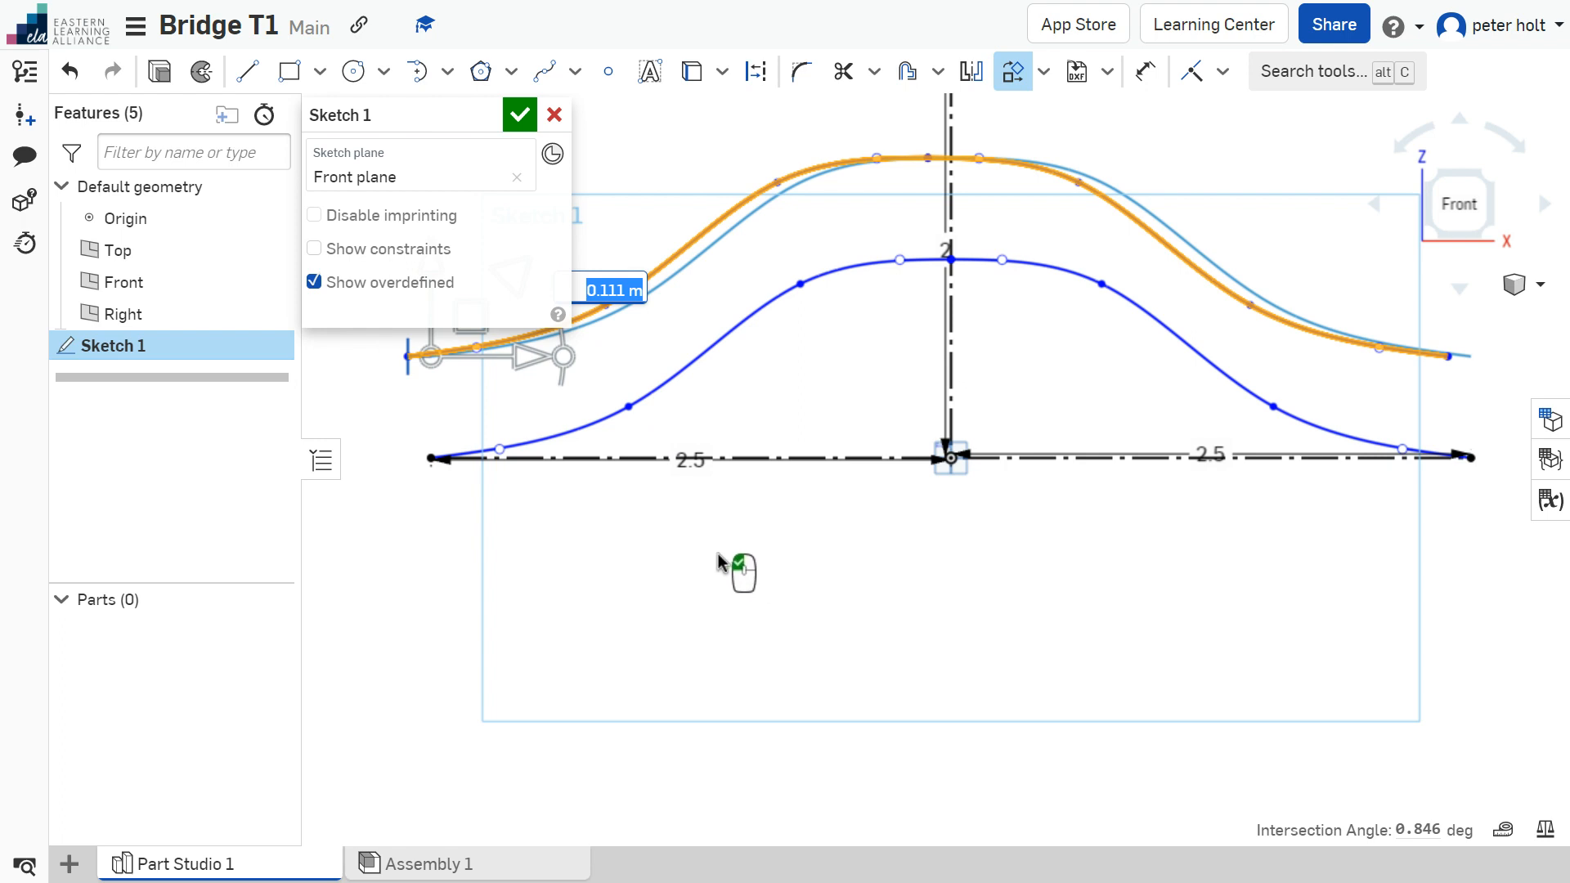
{"action": "mouse_move", "coordinate": [691, 532]}
{"action": "middle_mouse_down"}
{"action": "mouse_move", "coordinate": [747, 572]}
{"action": "mouse_move", "coordinate": [793, 691]}
{"action": "middle_mouse_up"}
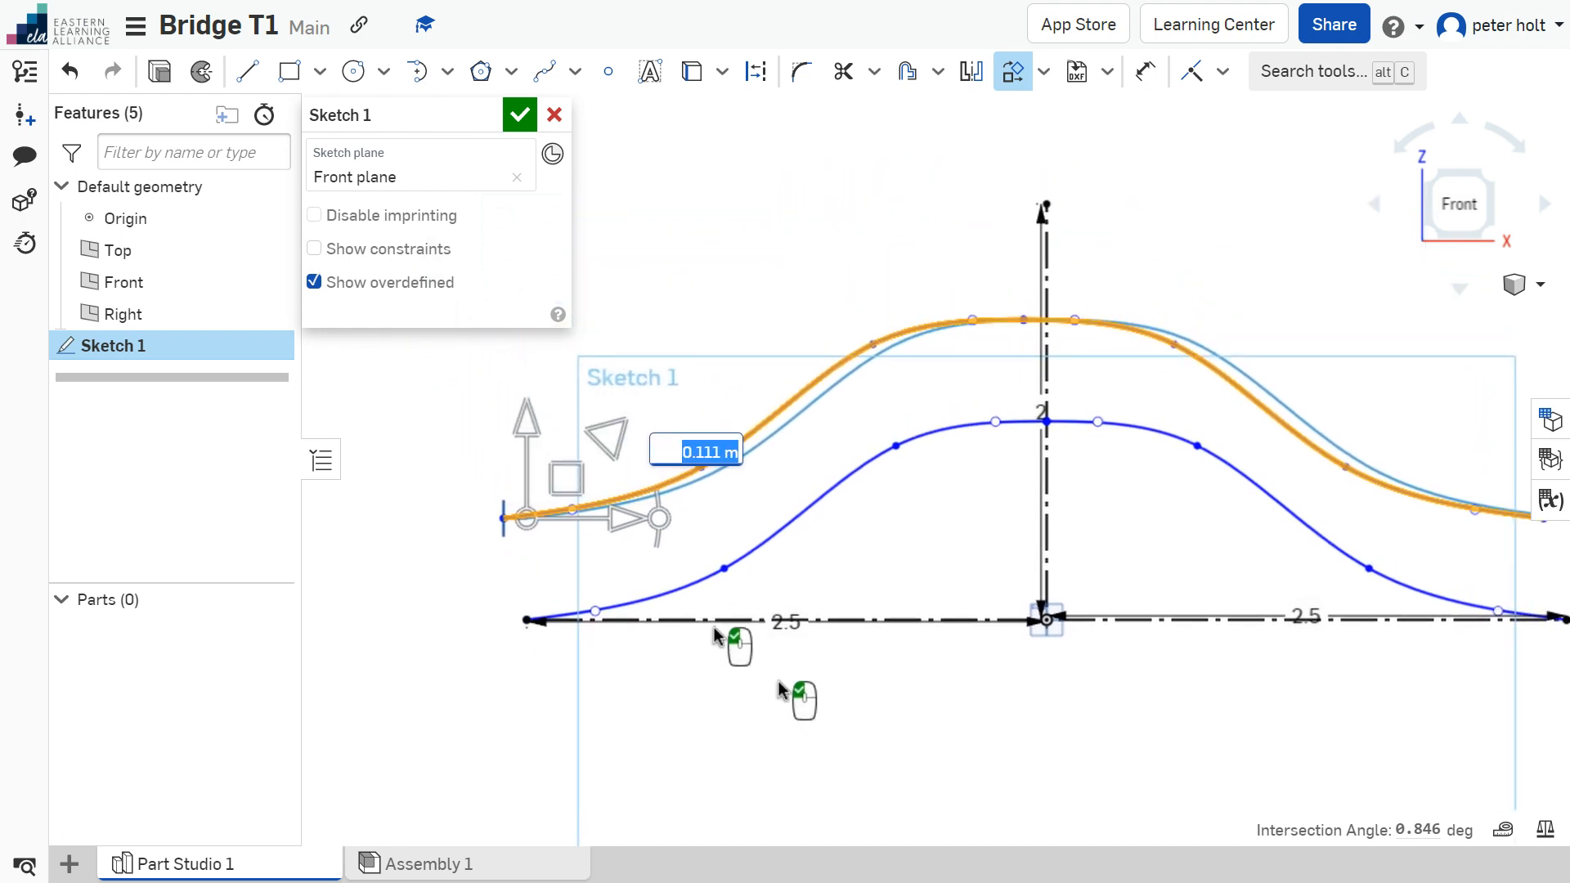
{"action": "left_click_drag", "start_coordinate": [530, 432], "coordinate": [538, 504]}
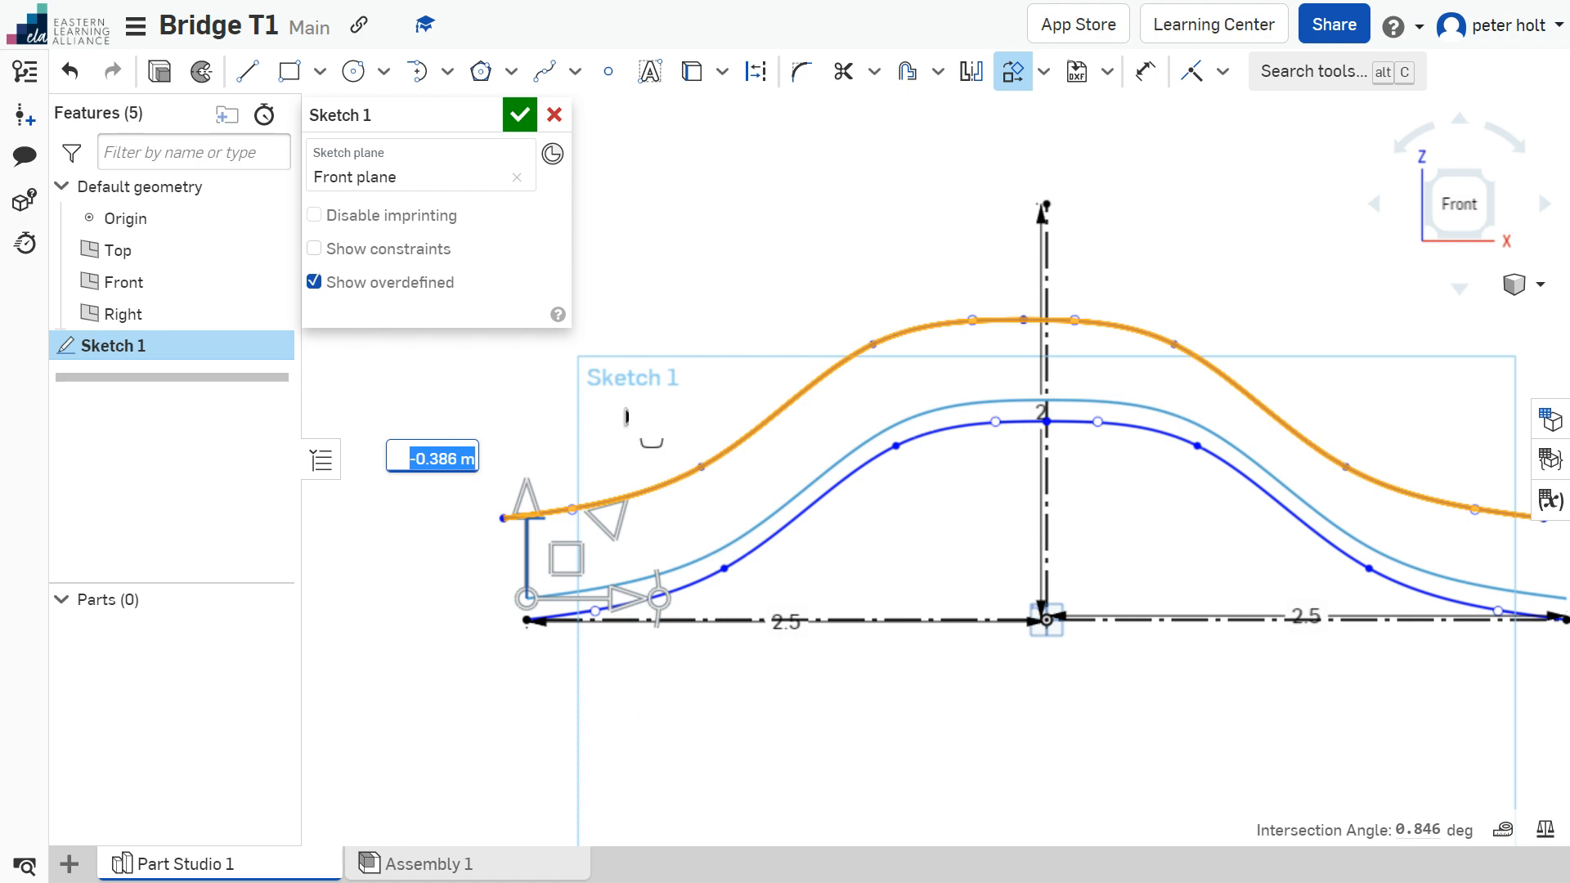
{"action": "left_click", "coordinate": [642, 424]}
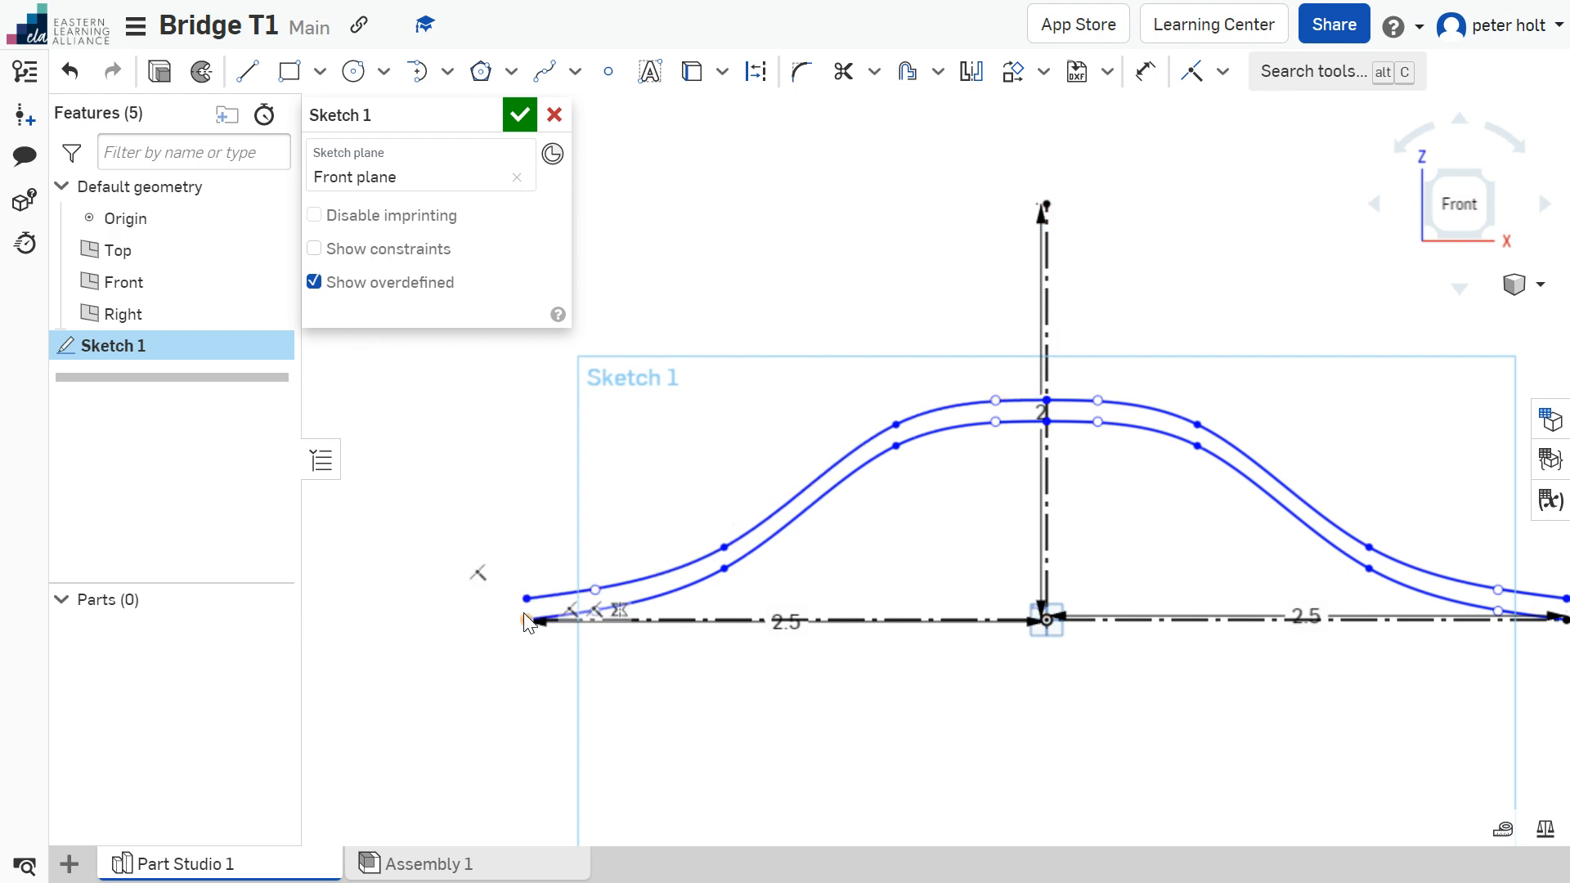
Step: Close both ends of the arch band with vertical lines about 0.102 m long between the upper and lower spline endpoints
{"action": "left_click", "coordinate": [247, 71]}
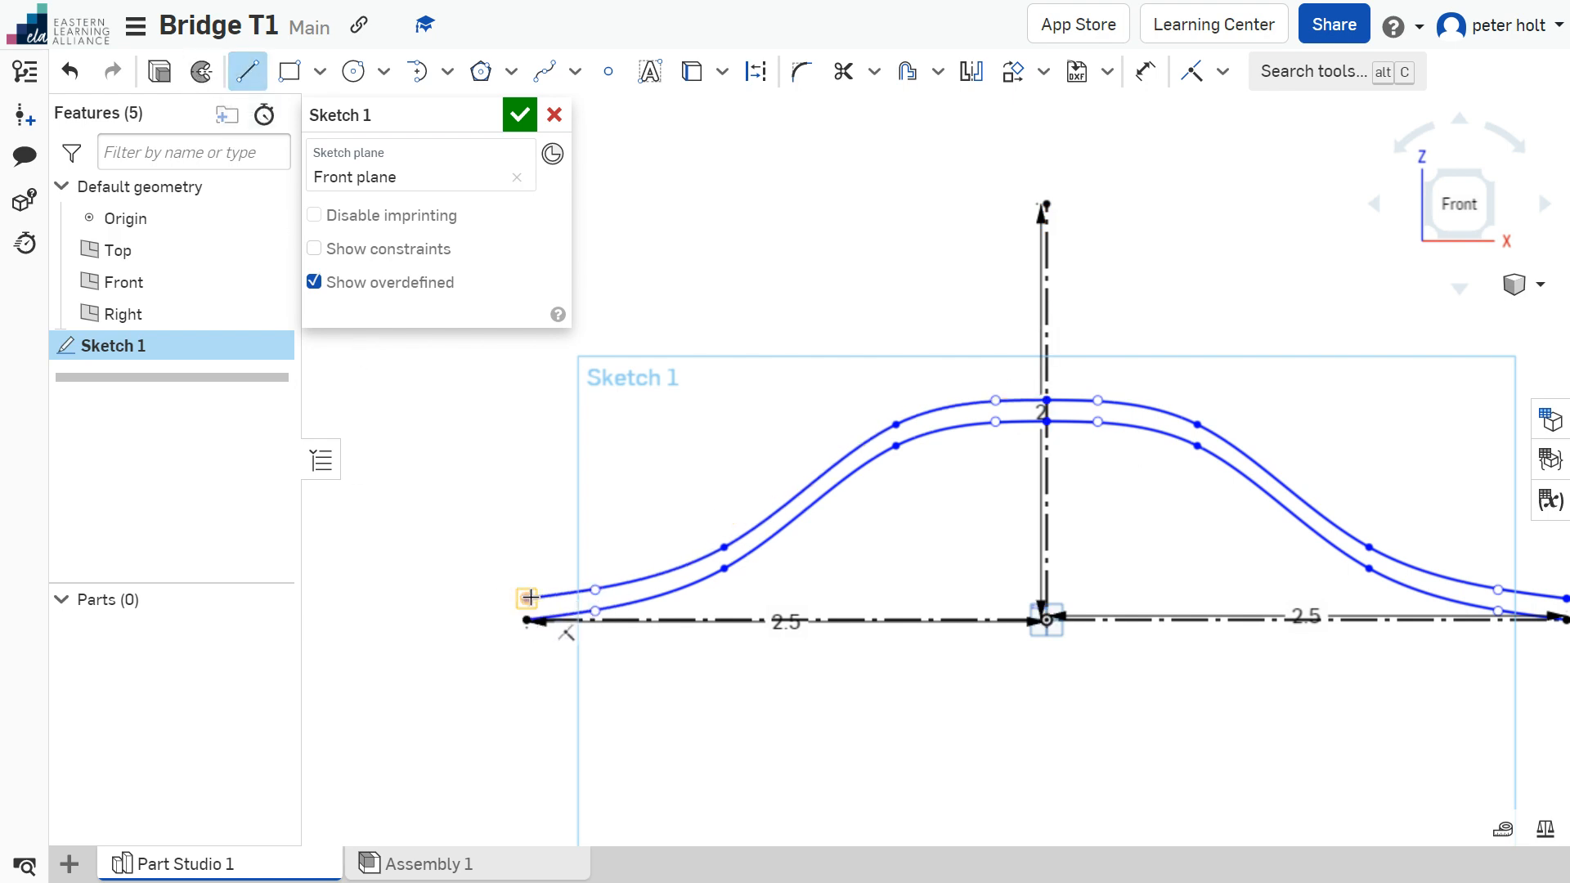
{"action": "left_click_drag", "start_coordinate": [530, 599], "coordinate": [527, 620]}
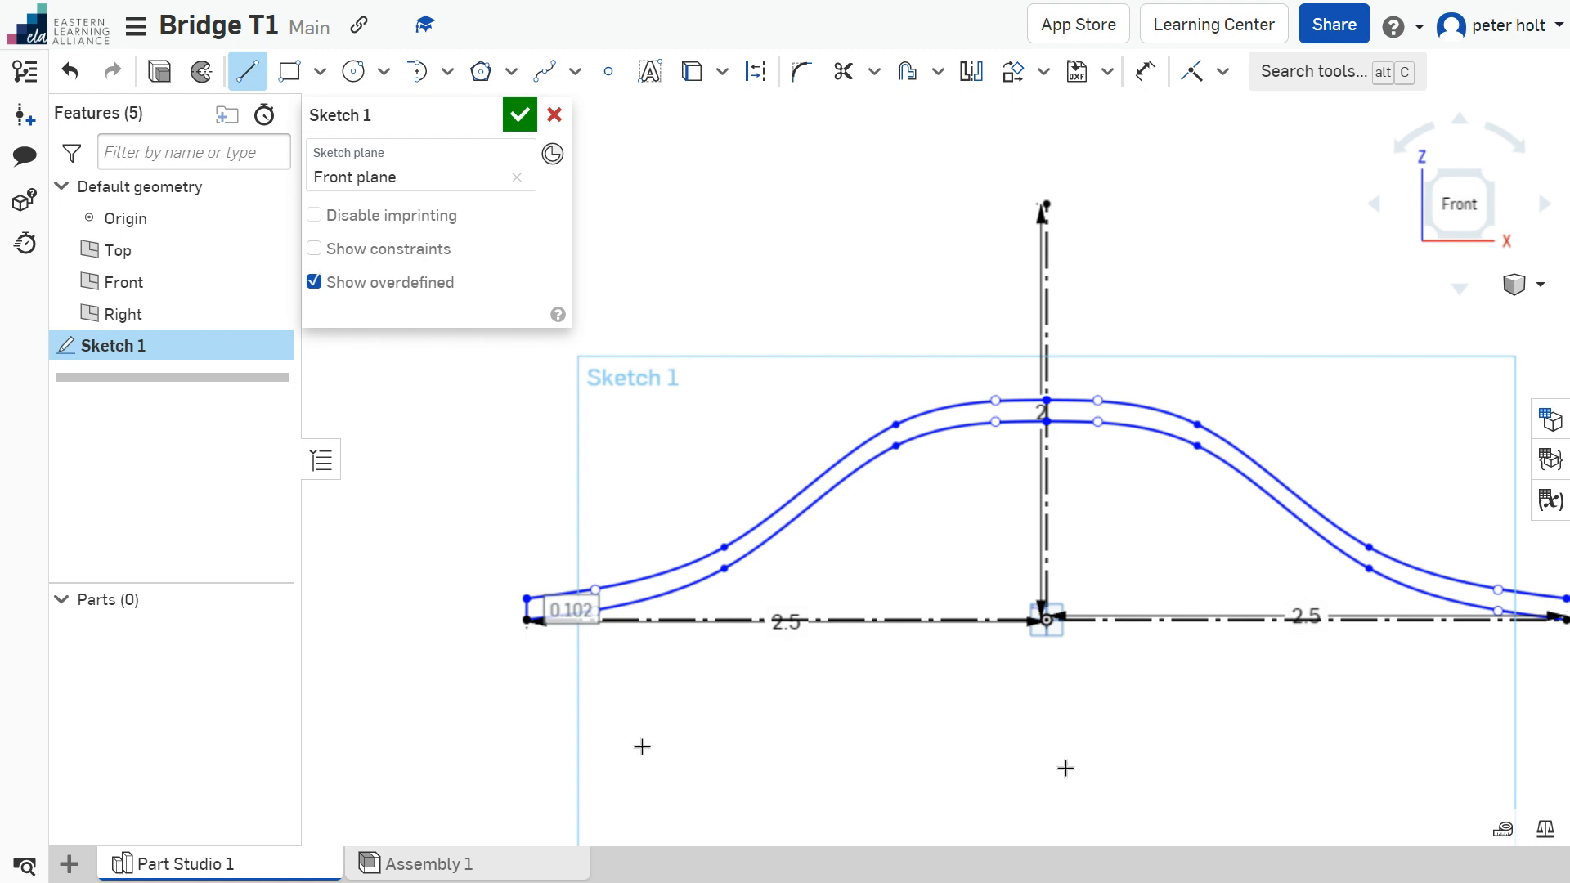
{"action": "scroll", "coordinate": [1066, 628], "scroll_direction": "down", "scroll_amount": 2}
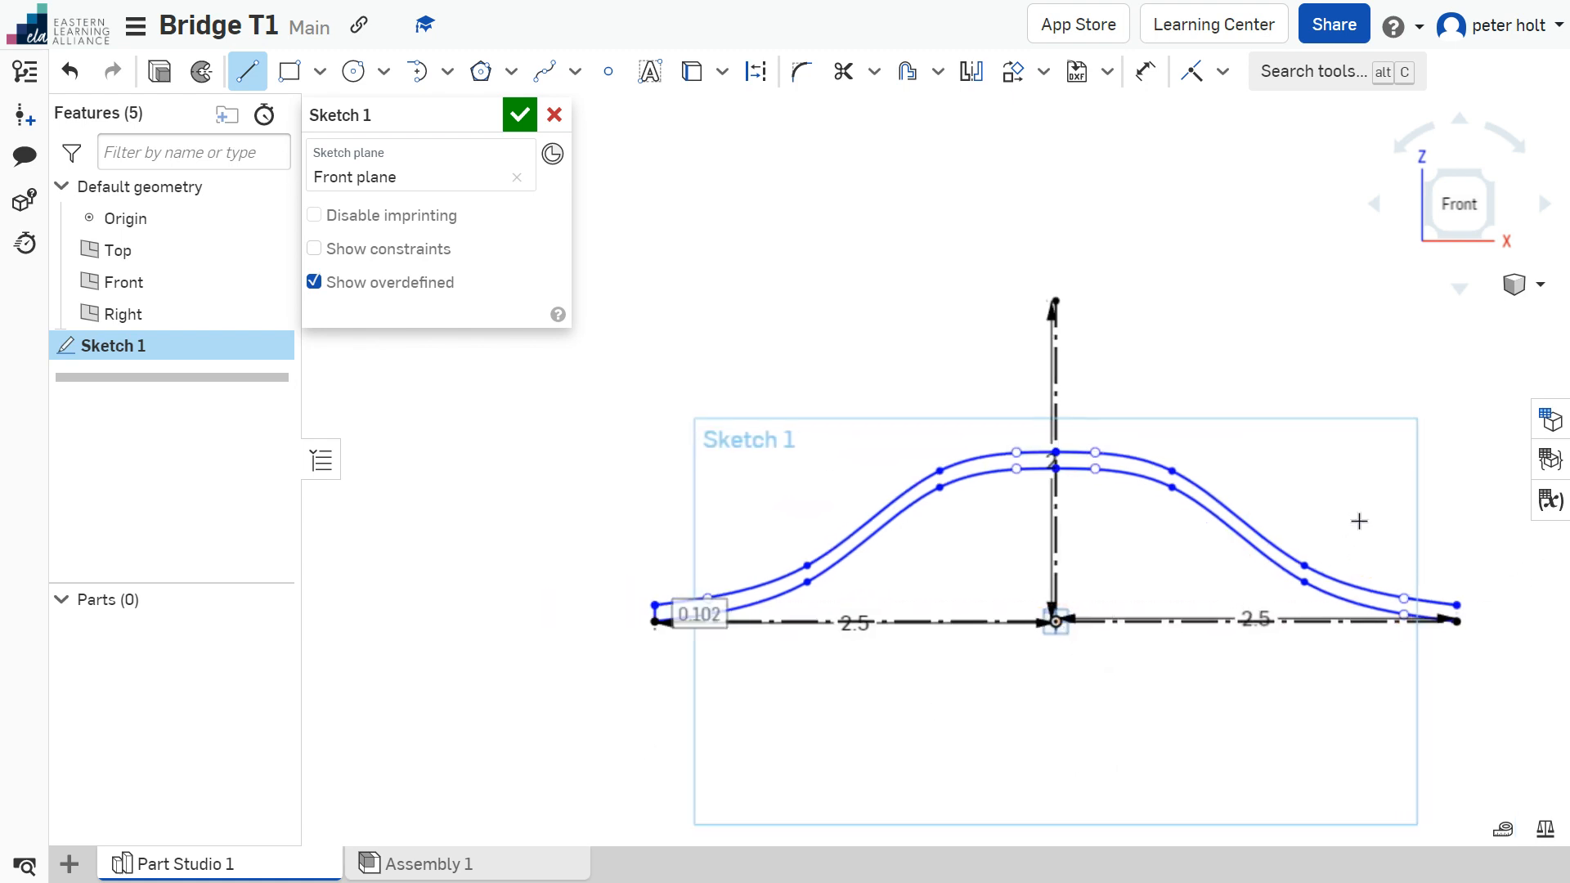
{"action": "mouse_move", "coordinate": [1357, 518]}
{"action": "middle_mouse_down"}
{"action": "mouse_move", "coordinate": [1205, 519]}
{"action": "mouse_move", "coordinate": [967, 445]}
{"action": "mouse_move", "coordinate": [957, 463]}
{"action": "middle_mouse_up"}
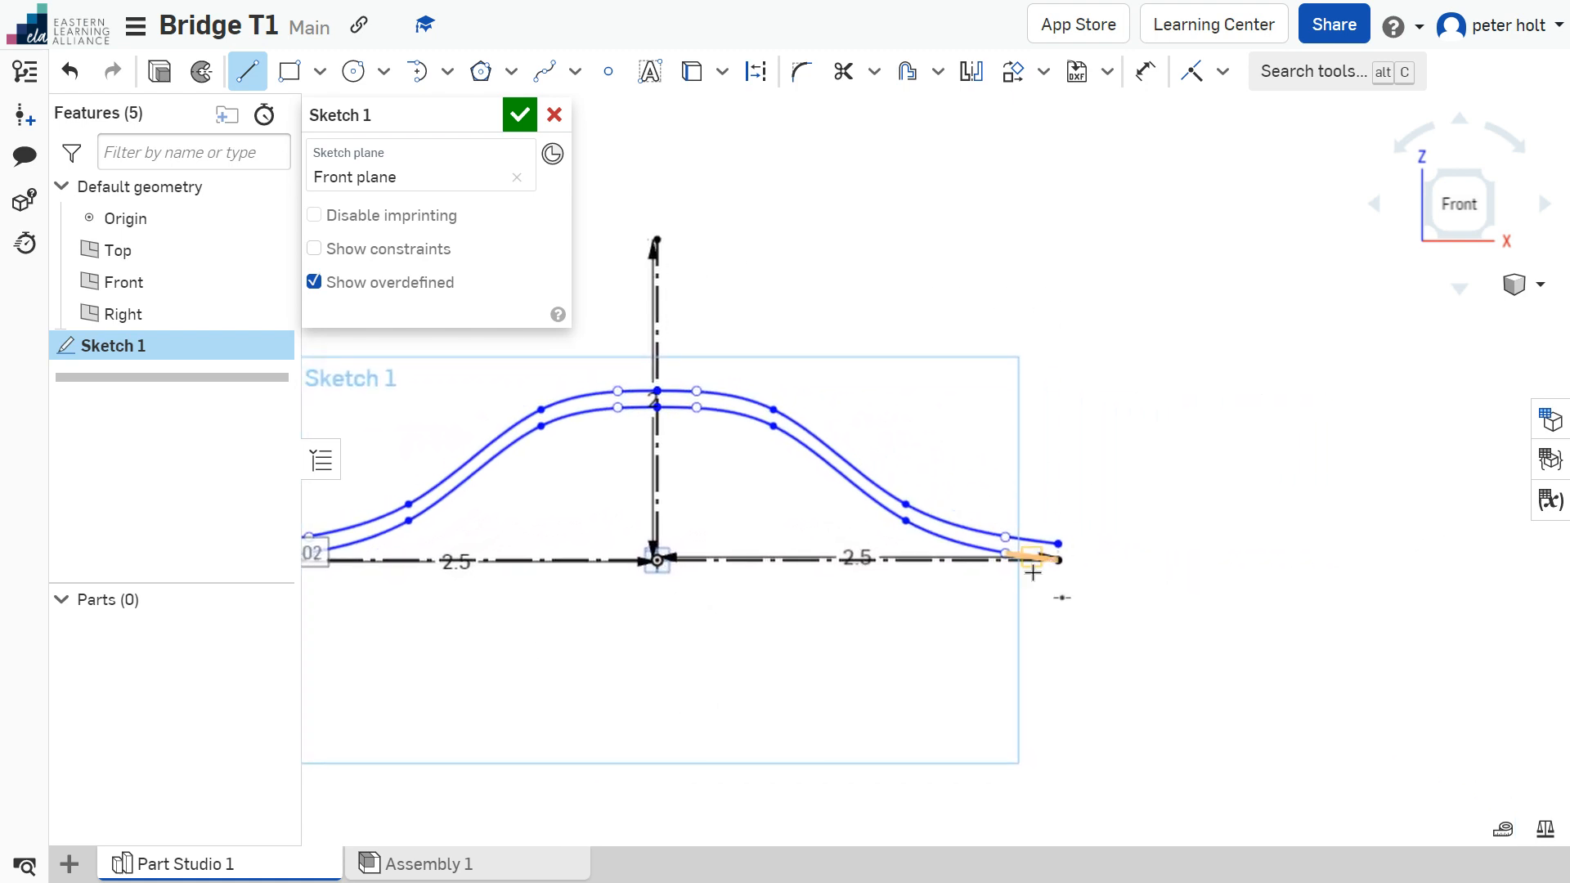
{"action": "scroll", "coordinate": [1080, 578], "scroll_direction": "up", "scroll_amount": 1}
{"action": "scroll", "coordinate": [1081, 578], "scroll_direction": "up", "scroll_amount": 2}
{"action": "scroll", "coordinate": [1080, 553], "scroll_direction": "up", "scroll_amount": 2}
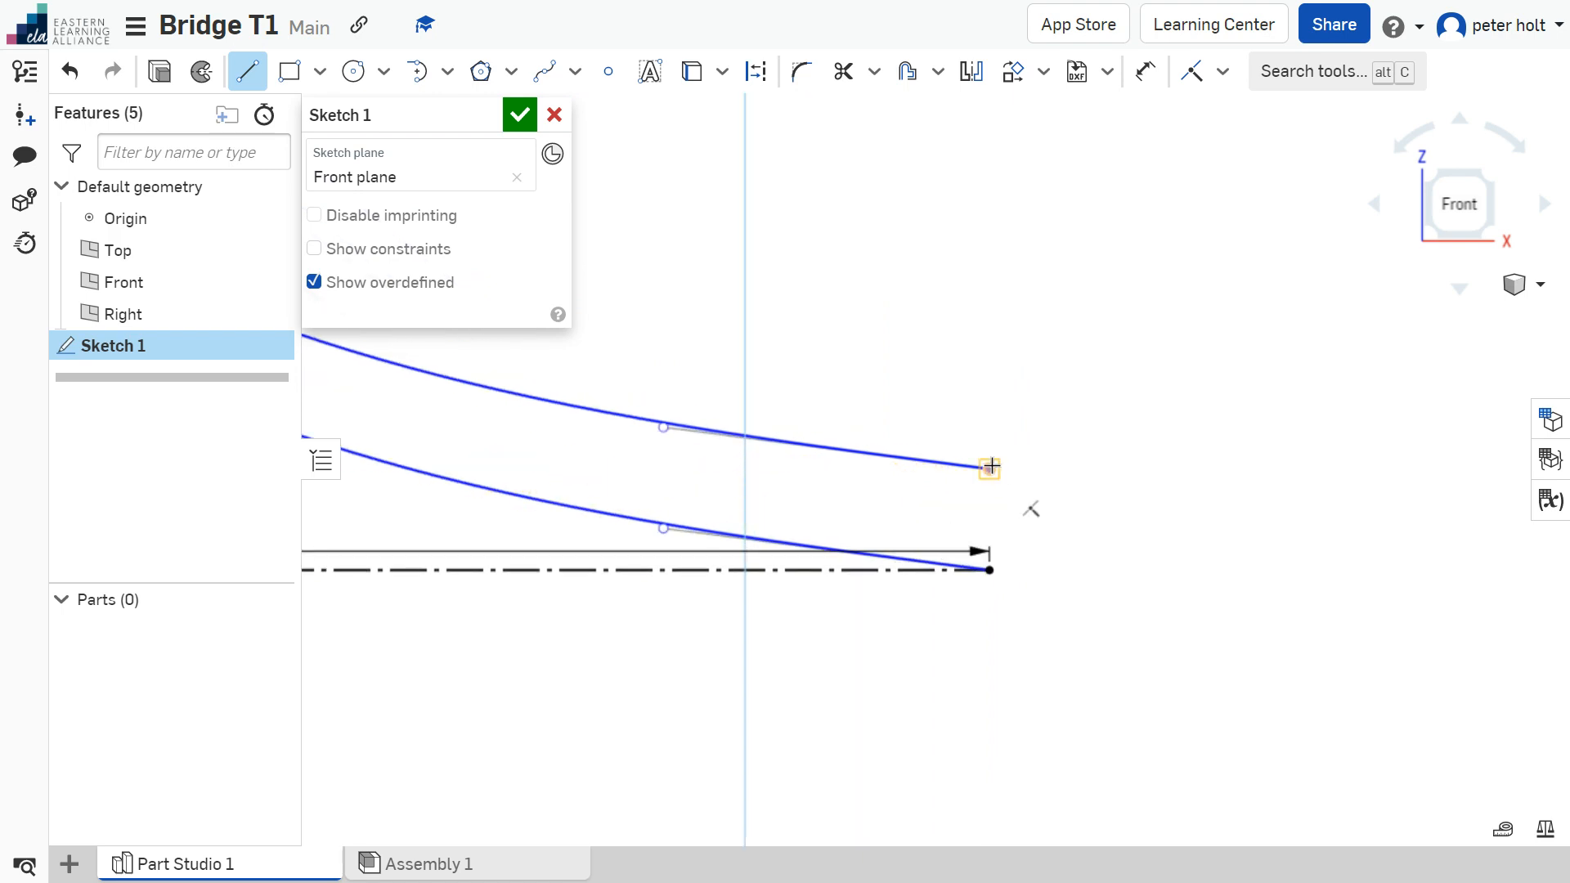
{"action": "left_click", "coordinate": [987, 471]}
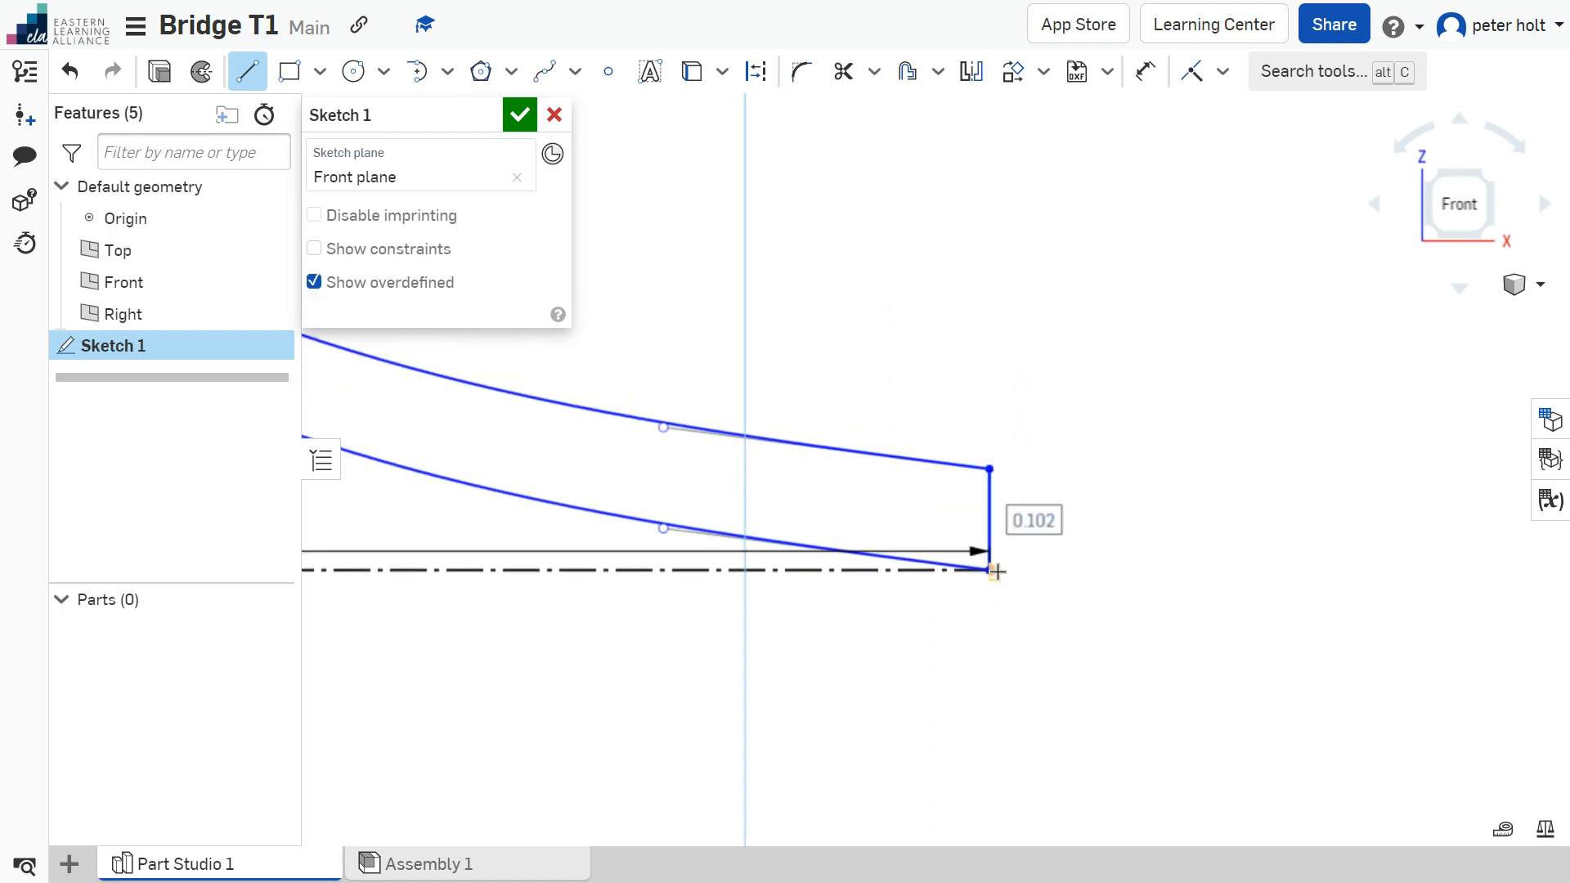
{"action": "left_click", "coordinate": [991, 570]}
{"action": "scroll", "coordinate": [904, 609], "scroll_direction": "down", "scroll_amount": 4}
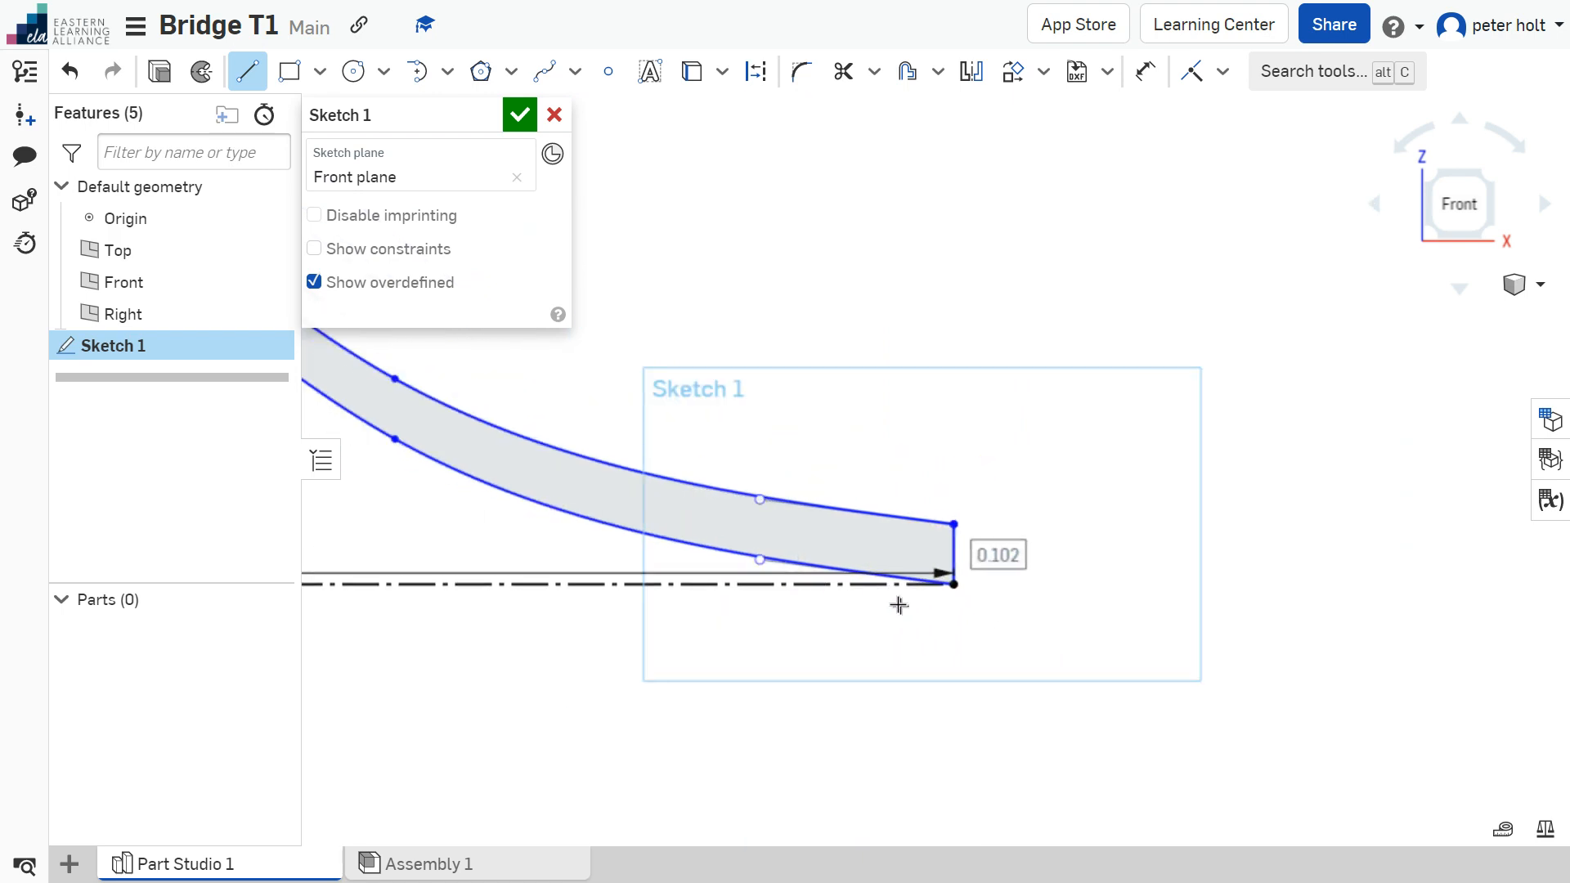
Step: Sketch a slanted line about 0.157 m long across the band near its positive-X end and trim the part above the upper spline
{"action": "left_click", "coordinate": [808, 569]}
{"action": "left_click", "coordinate": [832, 502]}
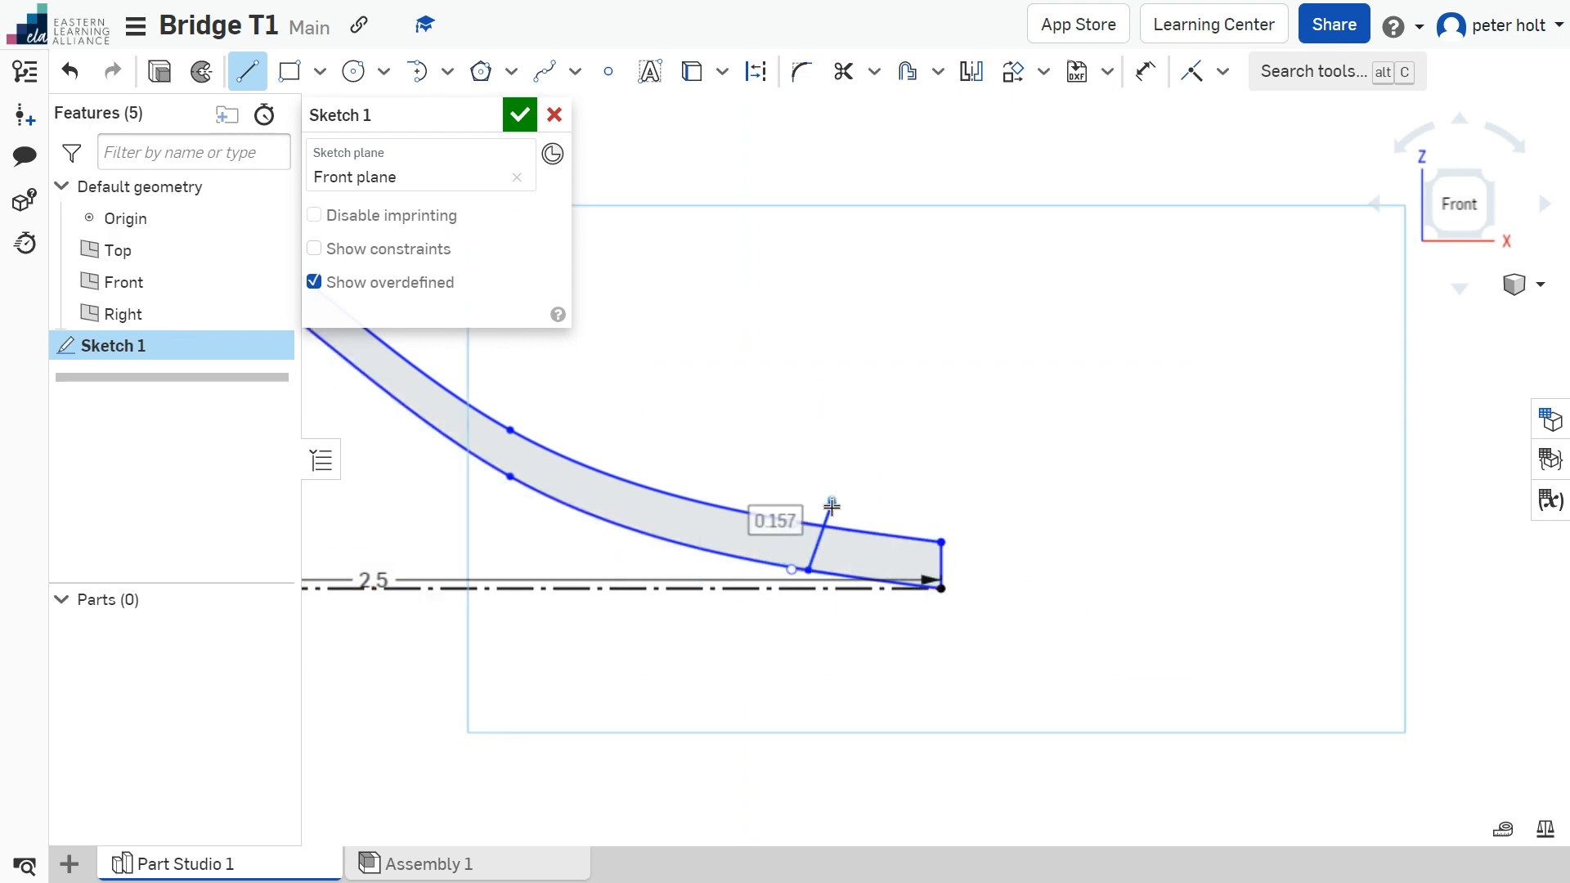
{"action": "key", "text": "Escape"}
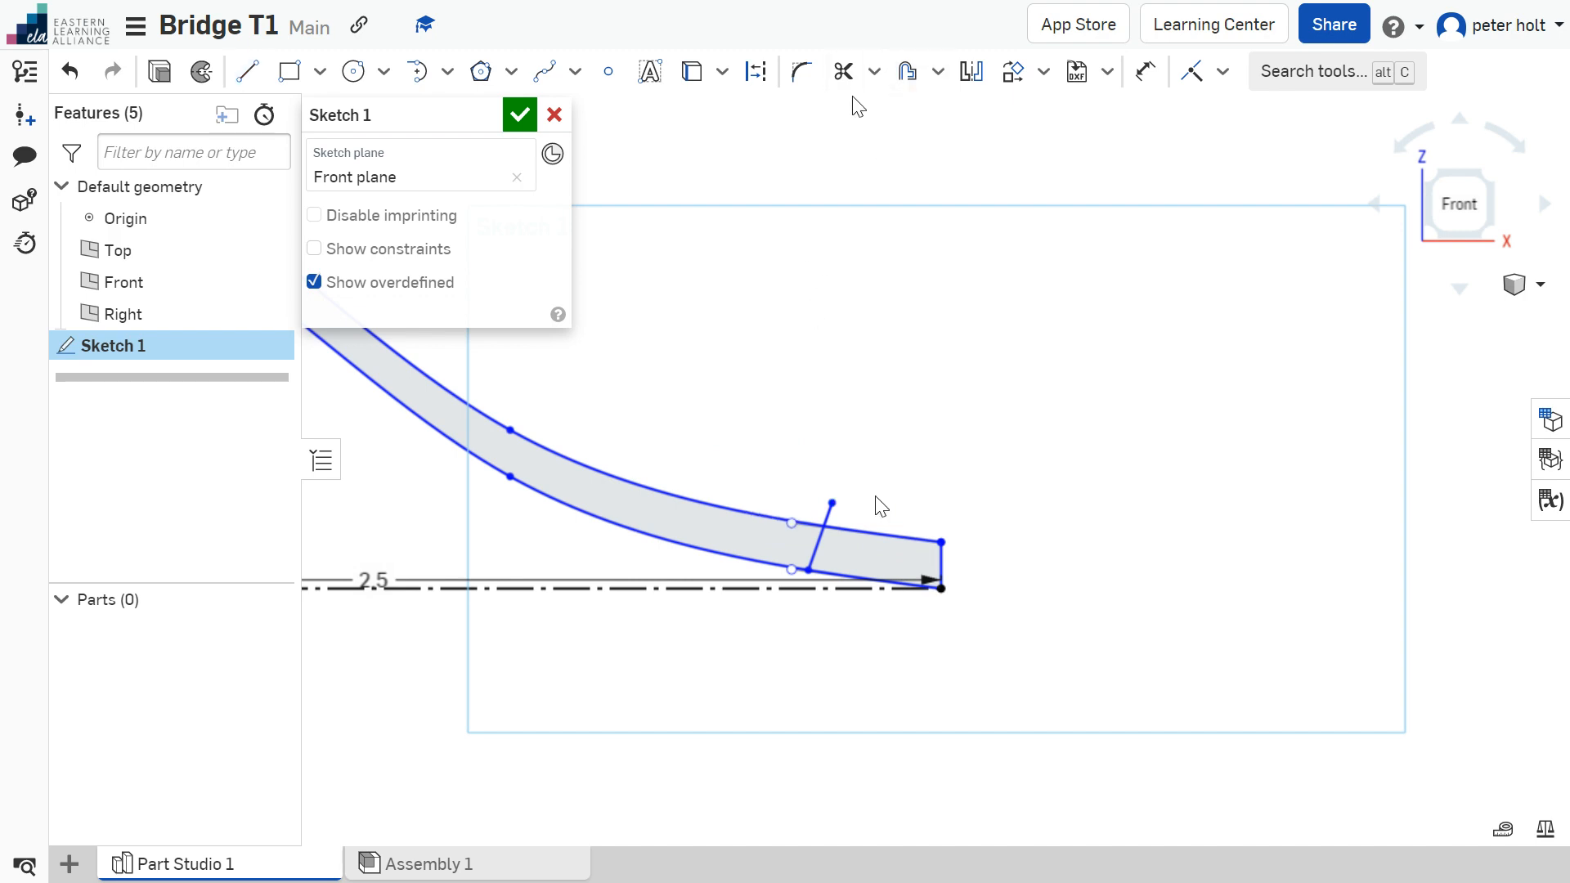
{"action": "left_click", "coordinate": [846, 71]}
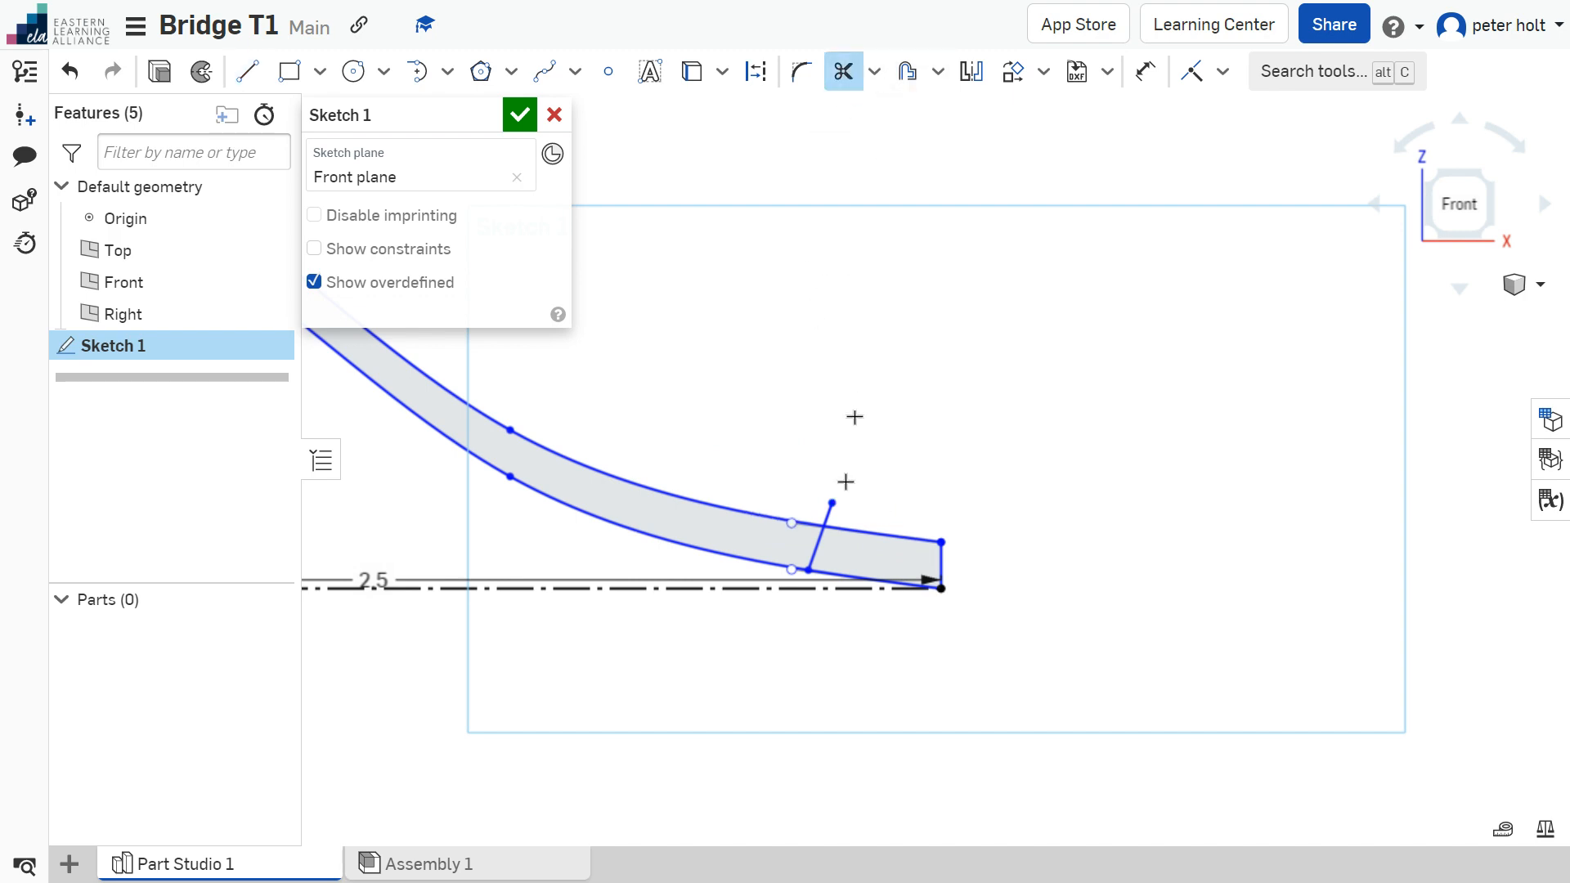
{"action": "left_click", "coordinate": [827, 513]}
Step: Finish the sketch and extrude the closed arch region as a new solid, symmetrically, with a blind depth of 1.5 m
{"action": "left_click", "coordinate": [521, 116]}
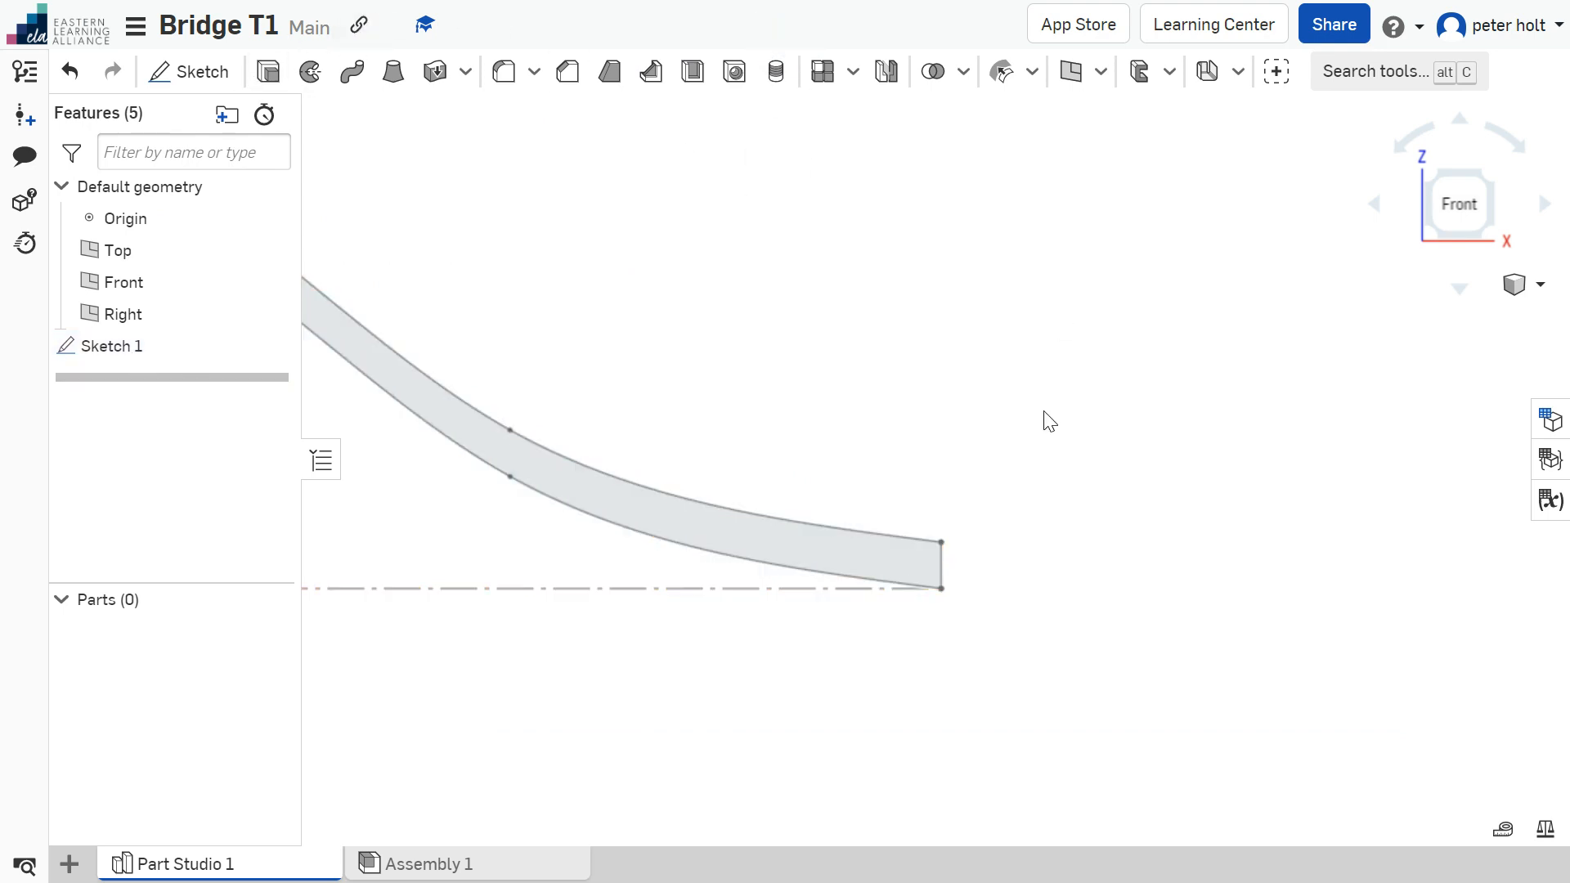
{"action": "left_click", "coordinate": [1433, 175]}
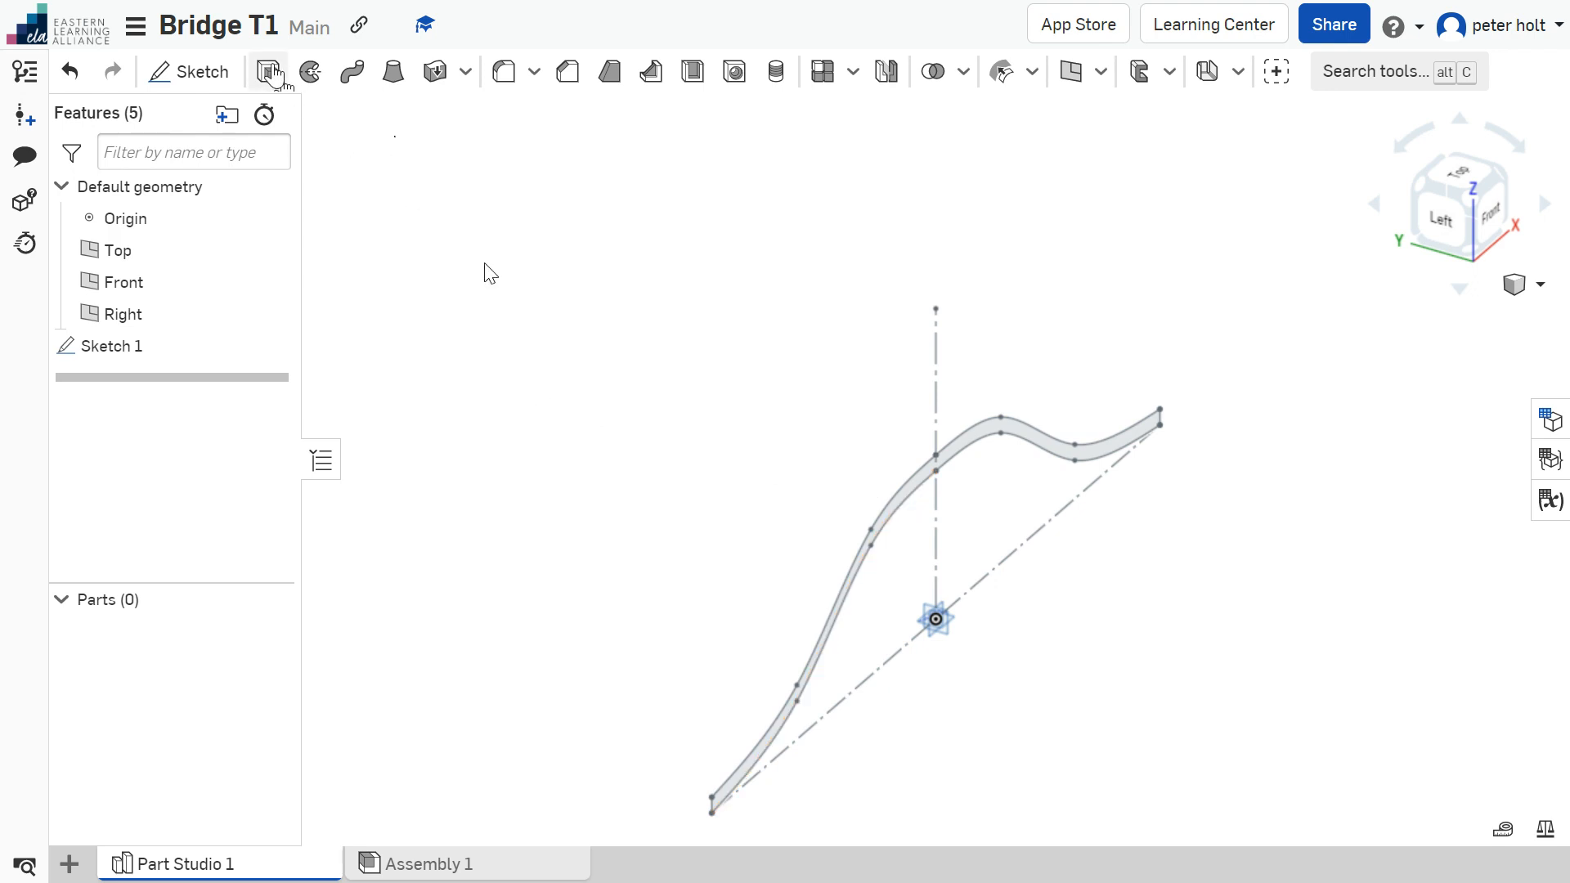
{"action": "left_click", "coordinate": [270, 72]}
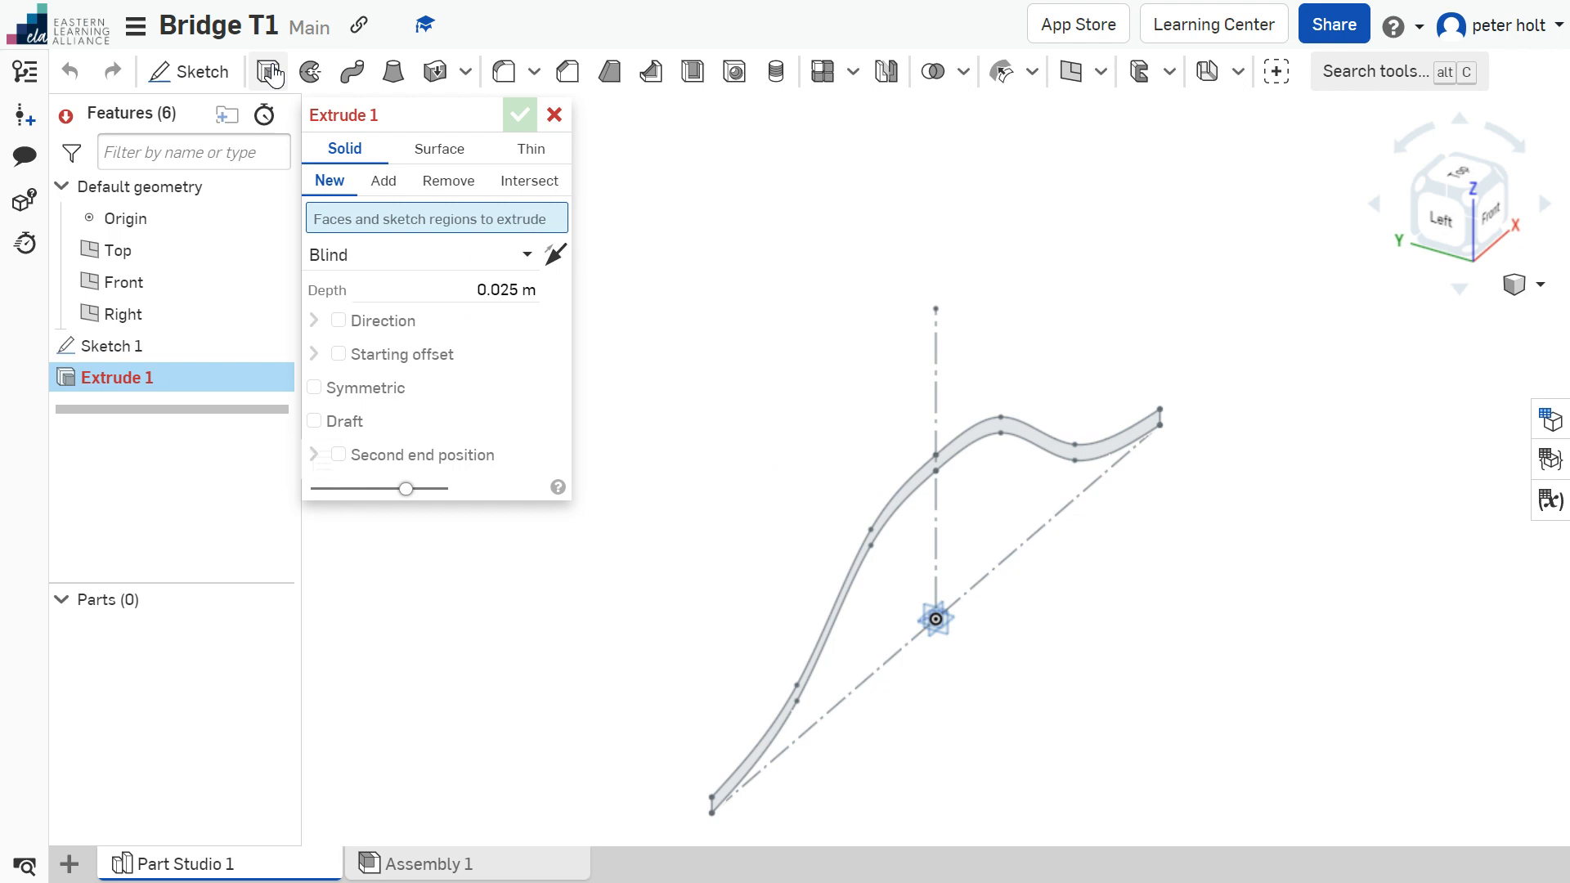
{"action": "left_click", "coordinate": [524, 182]}
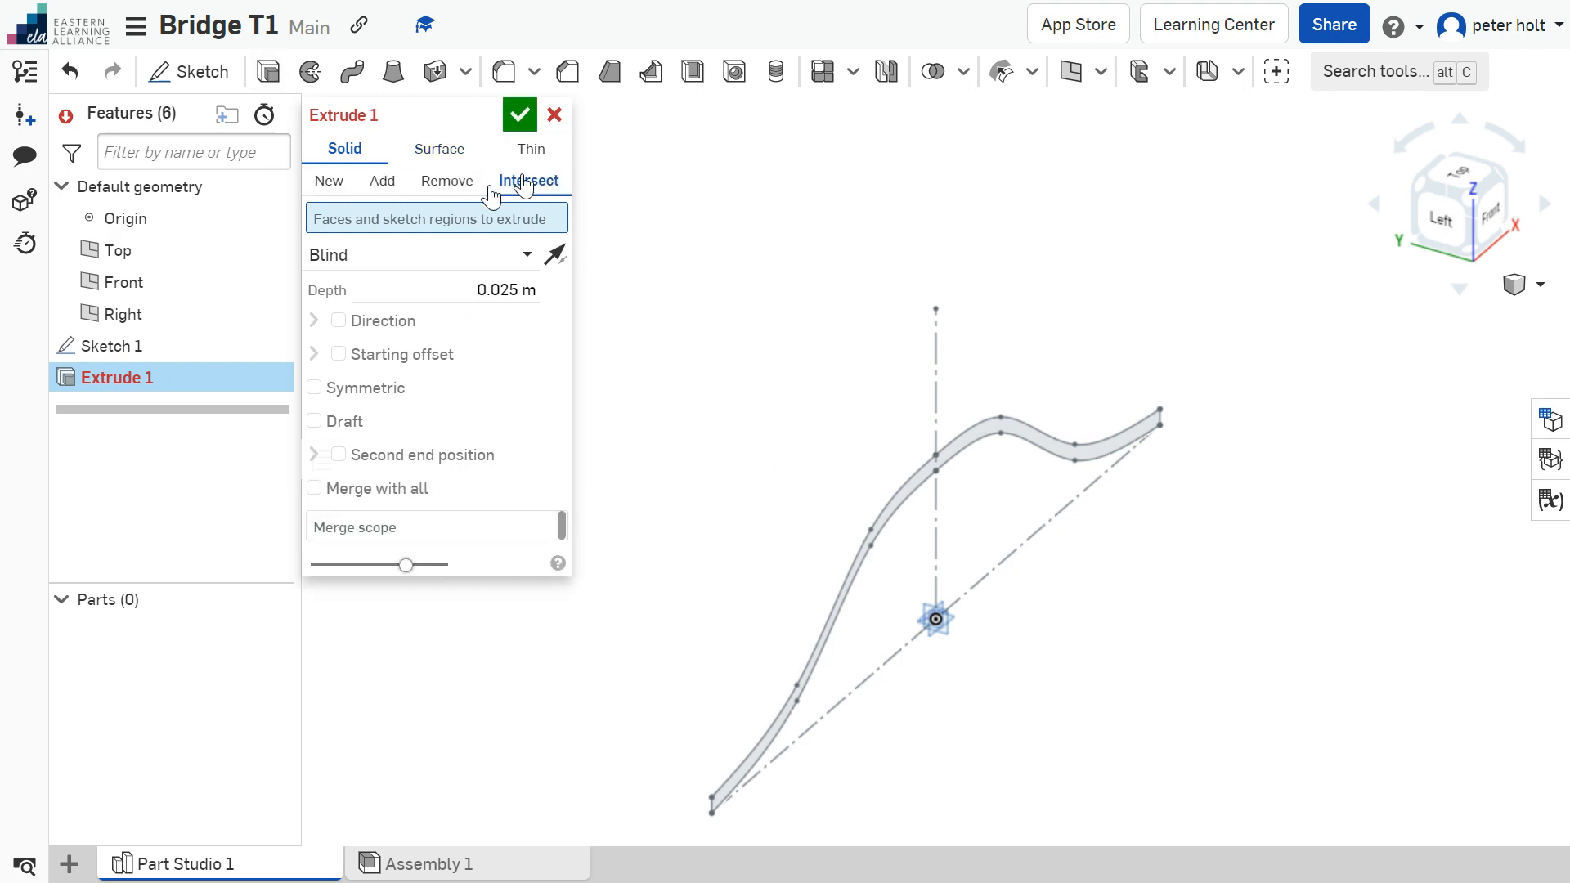
{"action": "left_click", "coordinate": [331, 184]}
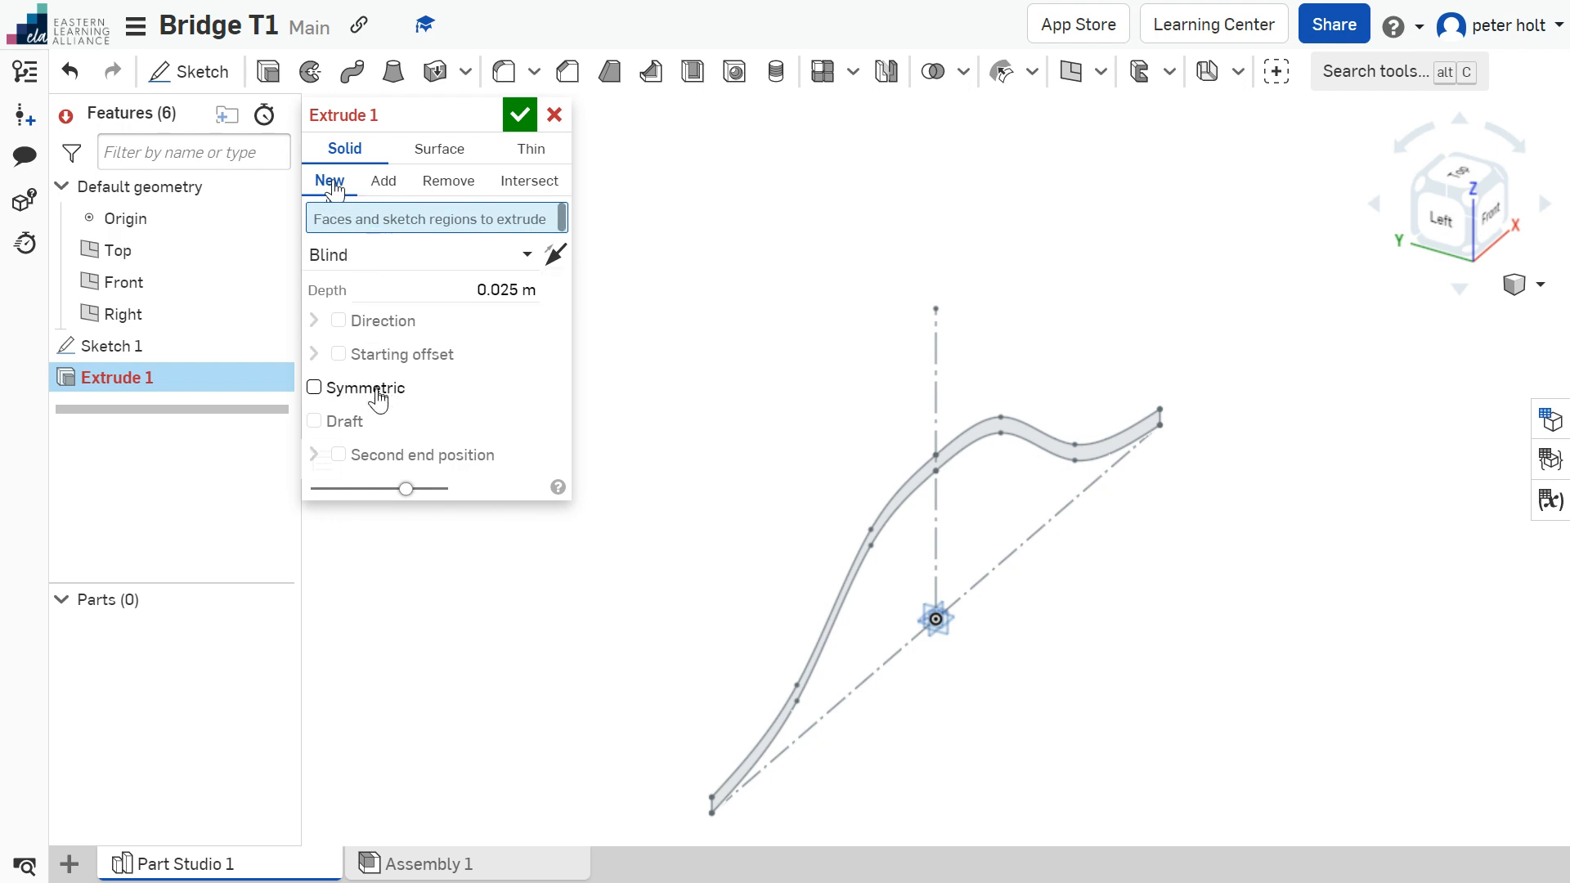
{"action": "left_click", "coordinate": [314, 388]}
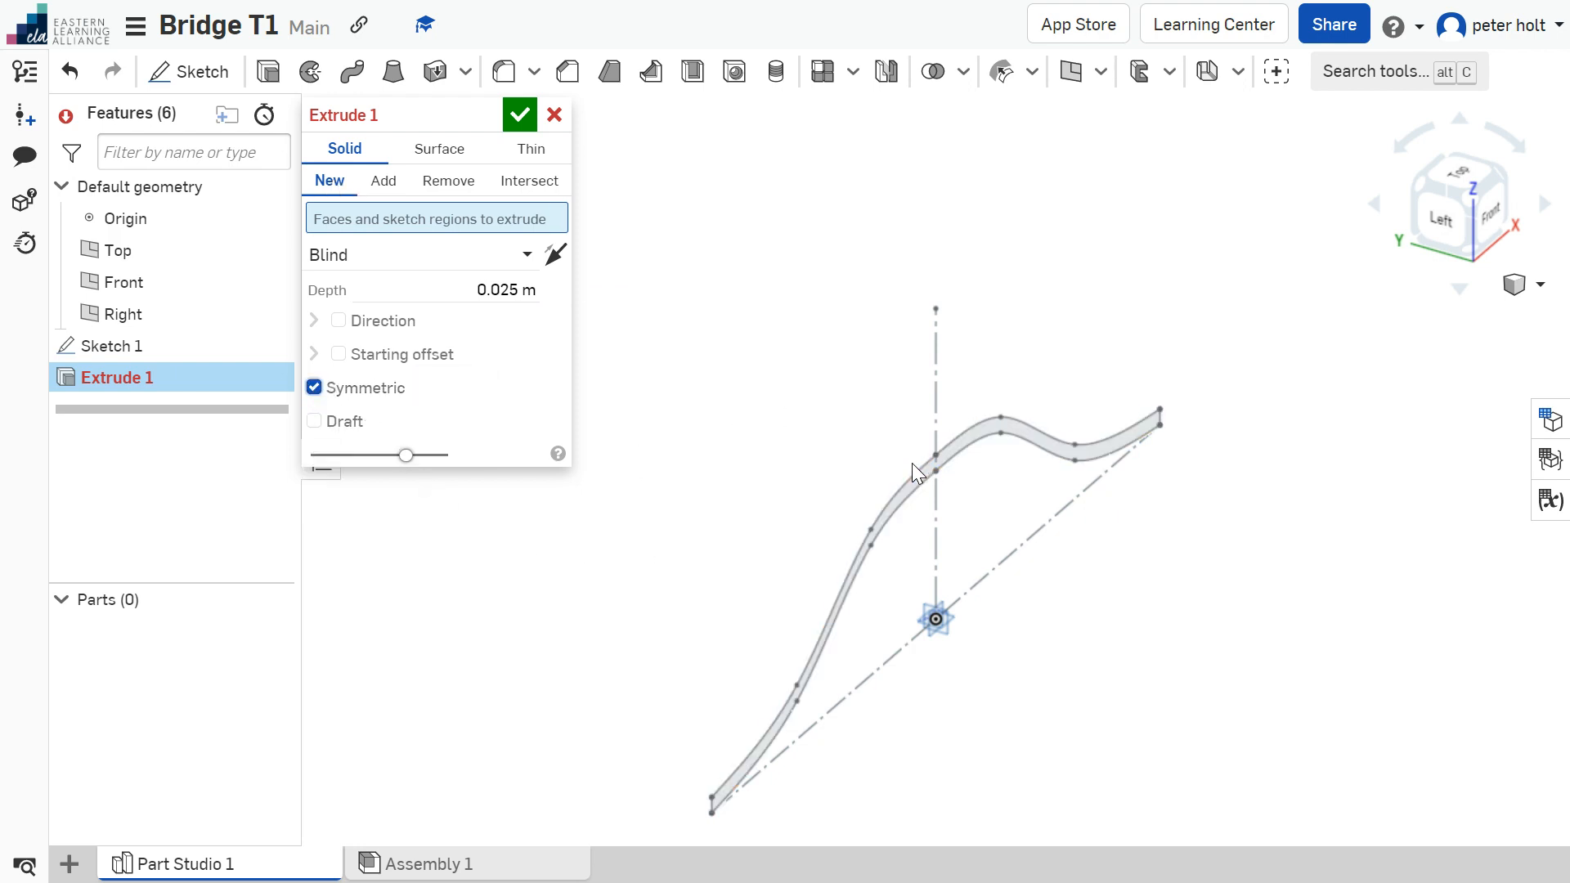
{"action": "left_click", "coordinate": [937, 463]}
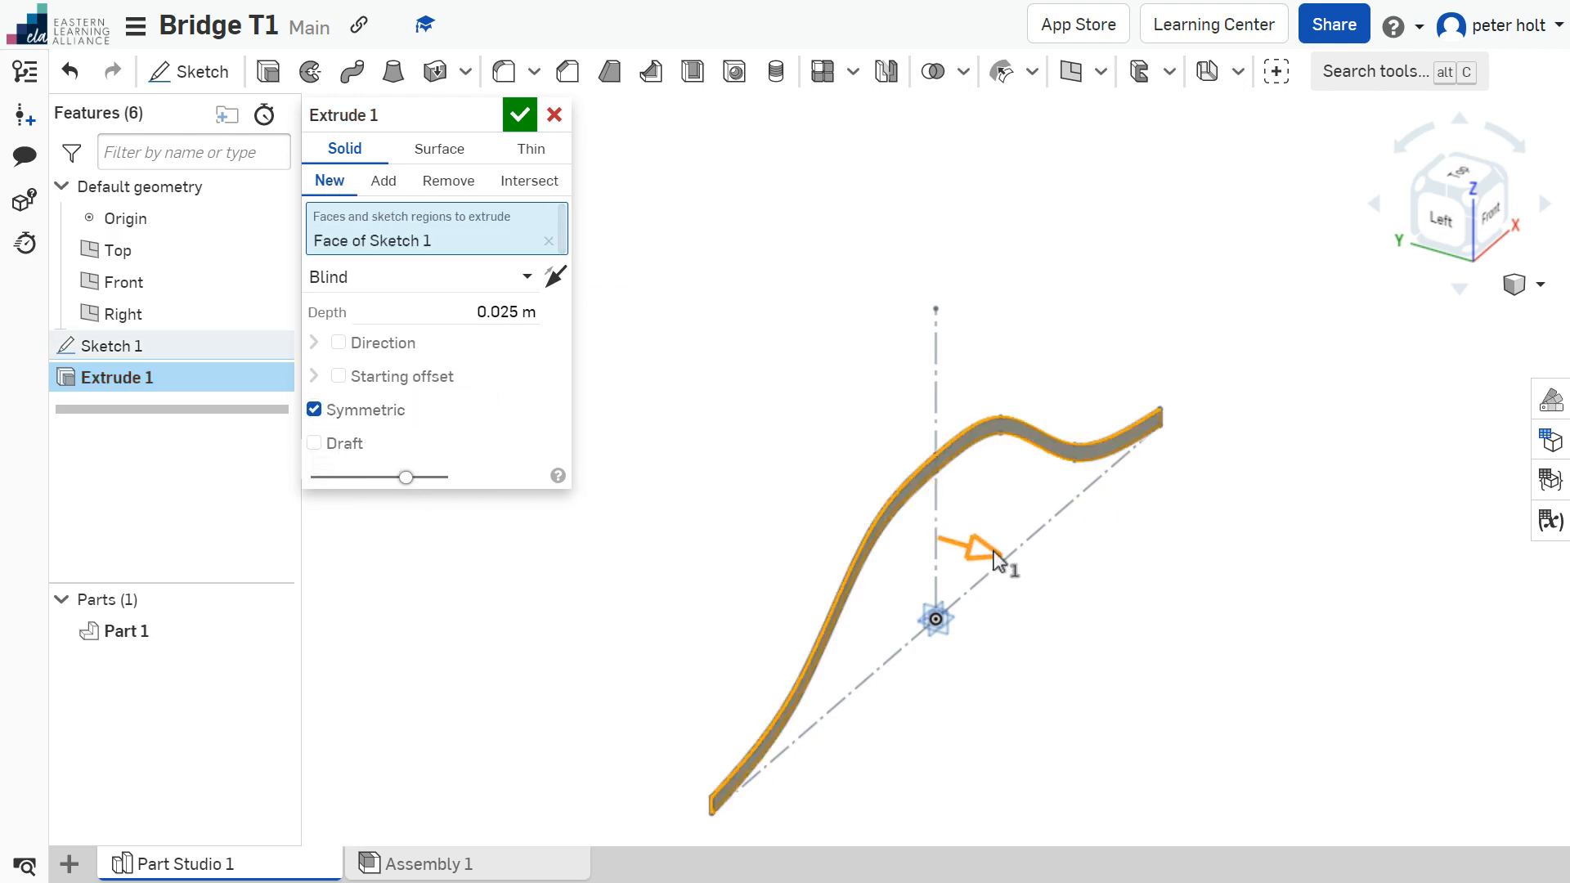
{"action": "left_click_drag", "start_coordinate": [1003, 561], "coordinate": [1093, 606]}
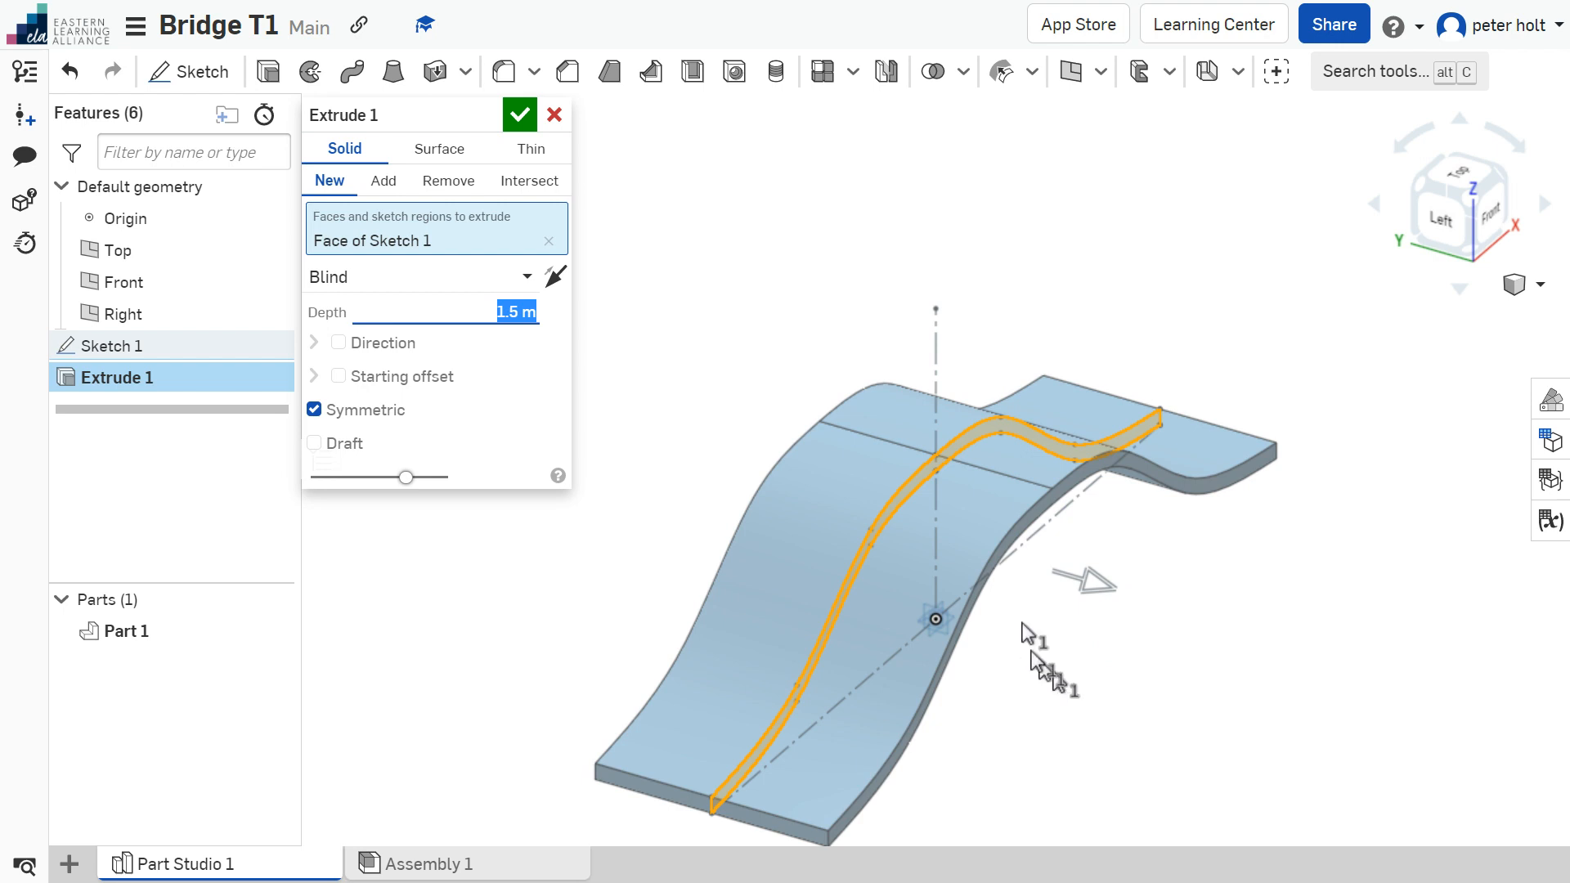
{"action": "left_click", "coordinate": [520, 117]}
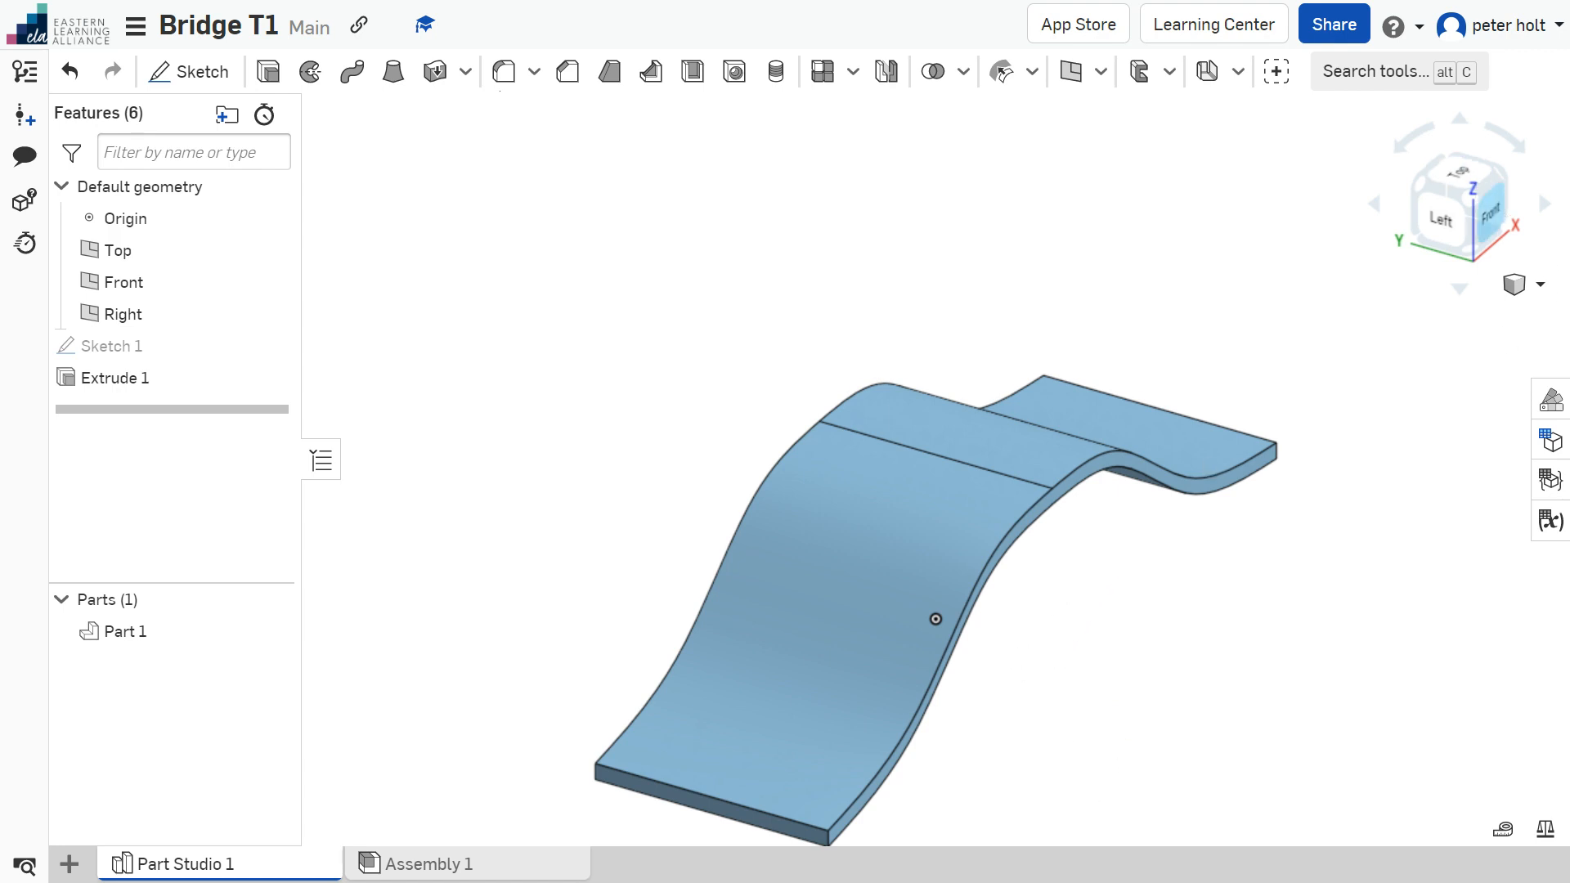
{"action": "left_click", "coordinate": [1487, 219]}
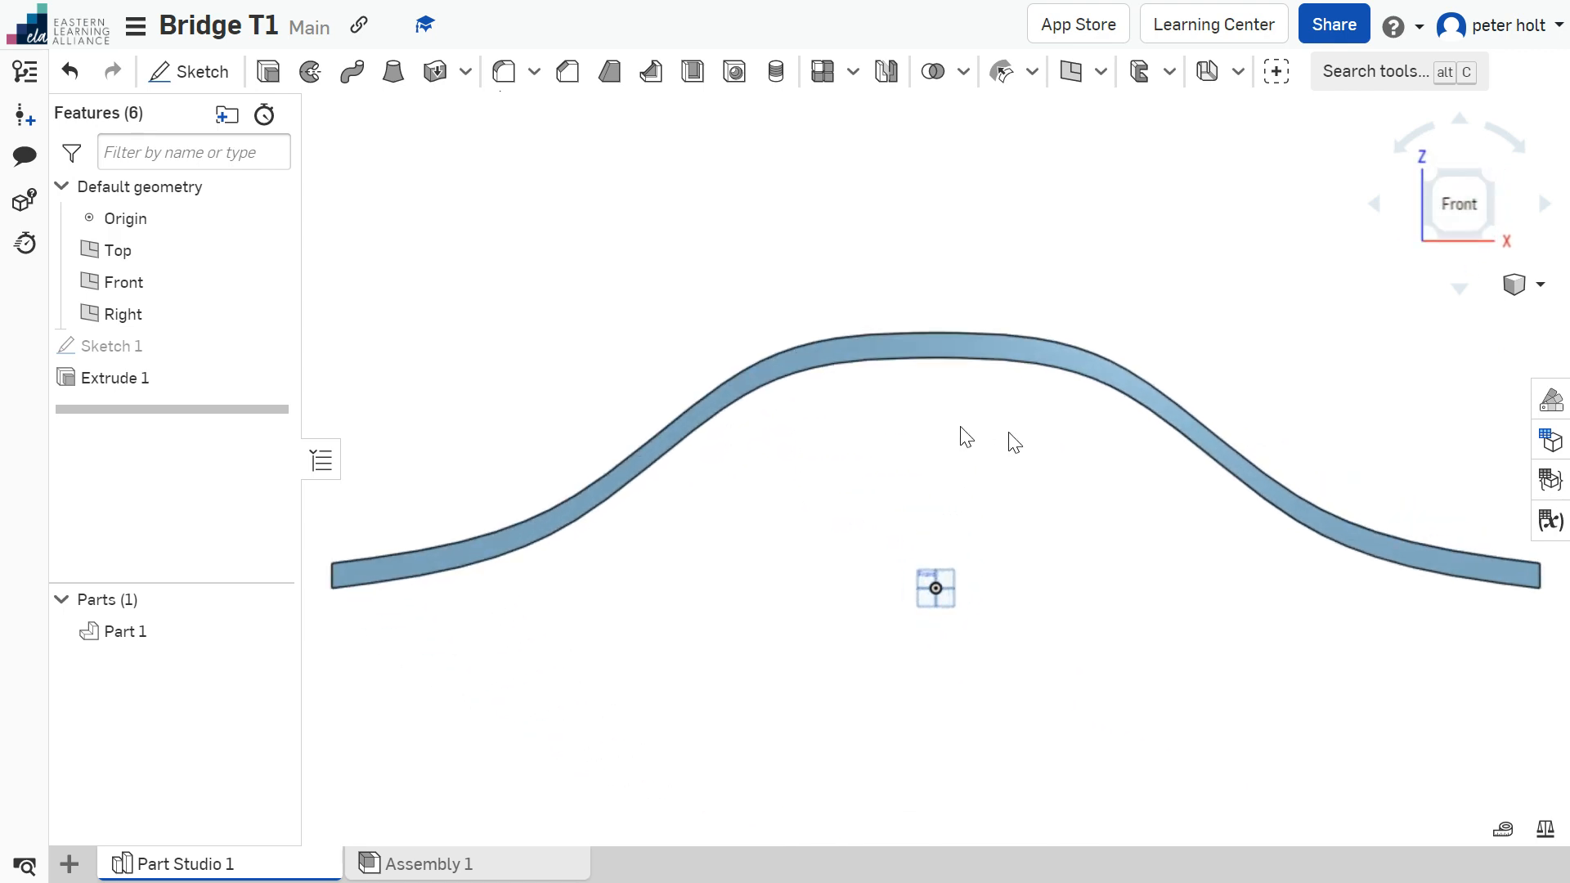
{"action": "left_click", "coordinate": [1490, 175]}
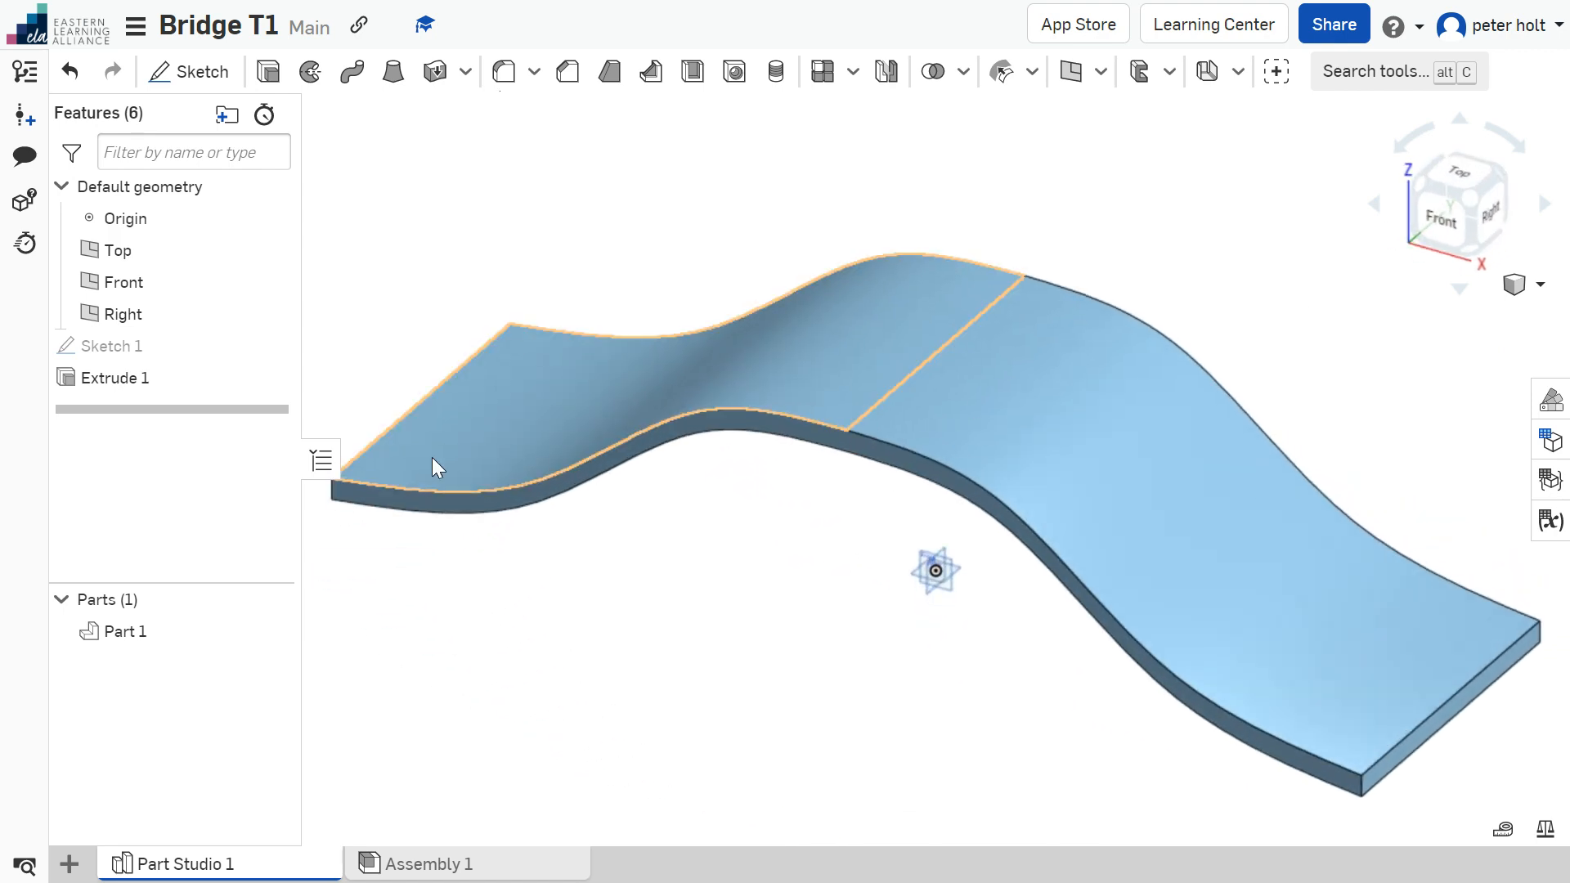